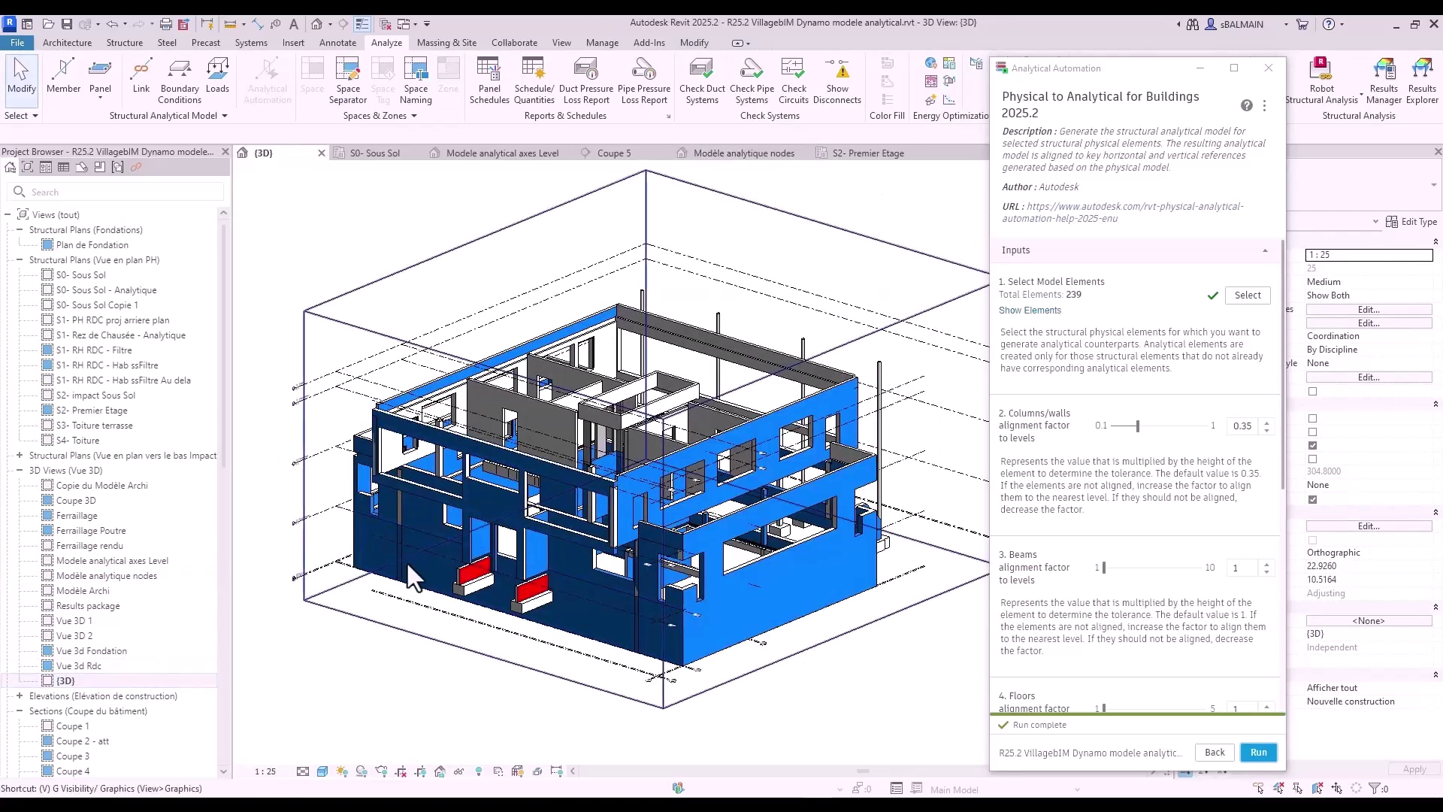
Check the Floors category's visibility in the 3D view's graphics overrides without changing anything
{"action": "key", "text": "v"}
{"action": "key", "text": "g"}
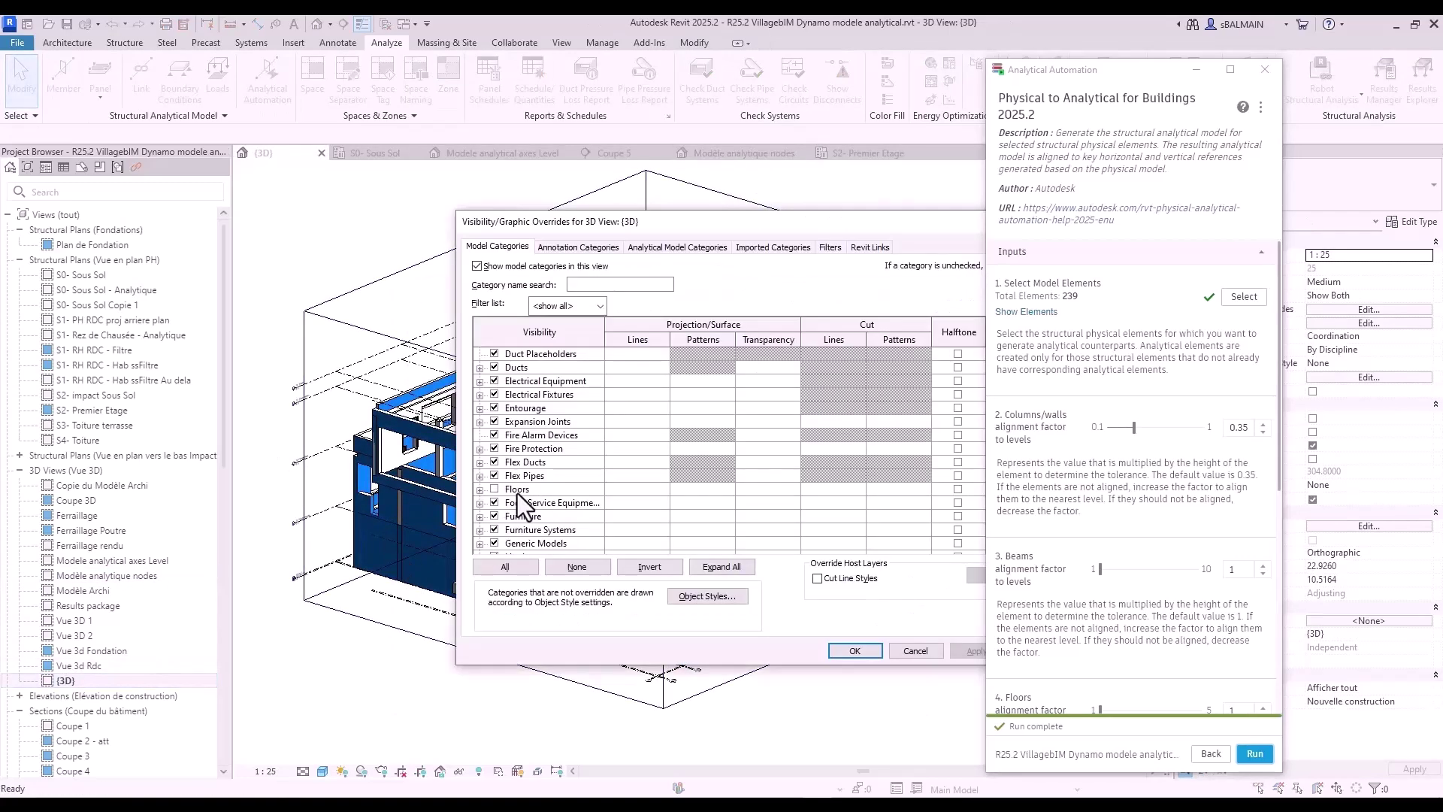
{"action": "left_click", "coordinate": [914, 651]}
Reselect the whole building as the model elements for Physical to Analytical for Buildings 2025.2, review the alignment factors and run the automation
{"action": "left_click", "coordinate": [1243, 296]}
{"action": "left_click_drag", "start_coordinate": [912, 705], "coordinate": [322, 325]}
{"action": "left_click_drag", "start_coordinate": [300, 258], "coordinate": [300, 264]}
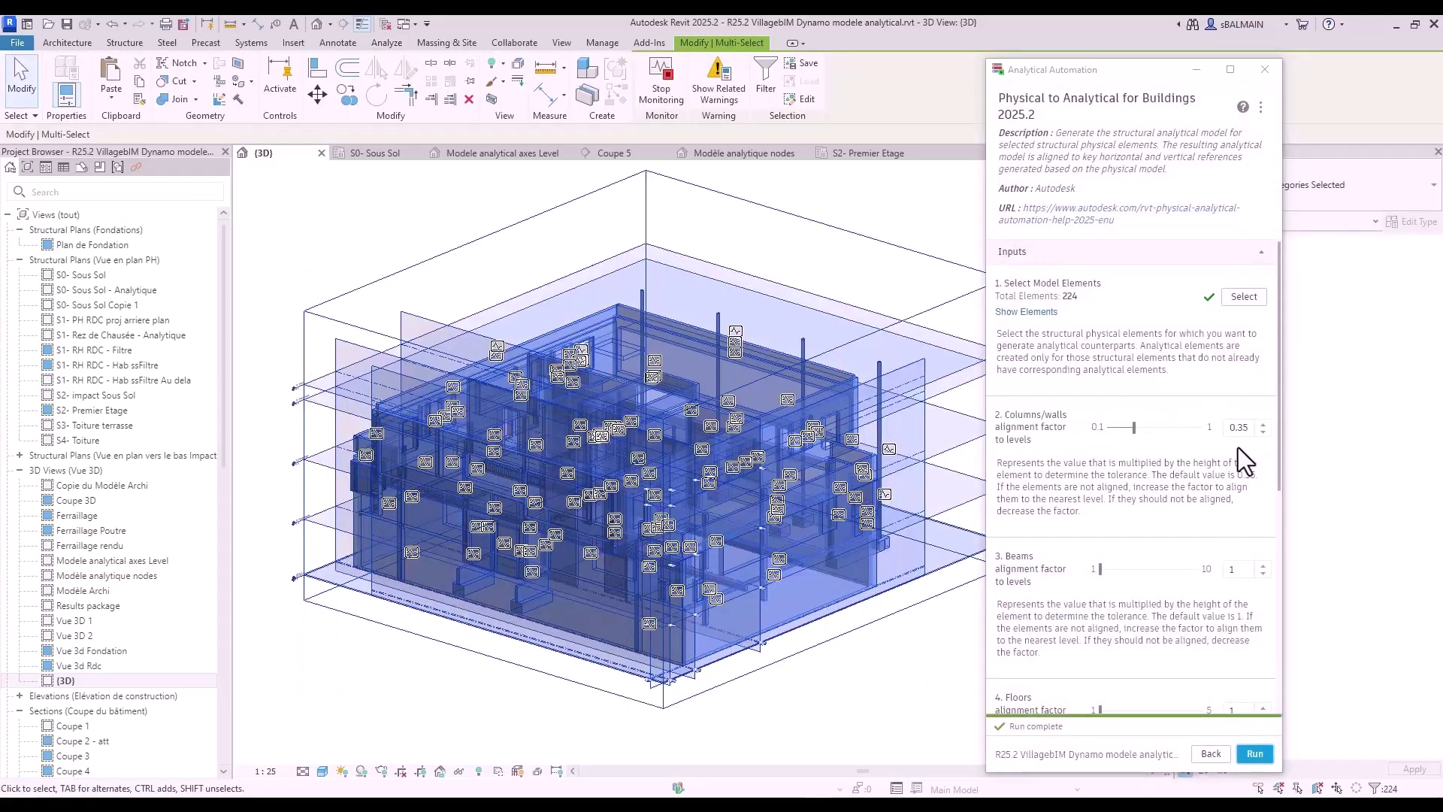
{"action": "left_click_drag", "start_coordinate": [1278, 453], "coordinate": [1263, 702]}
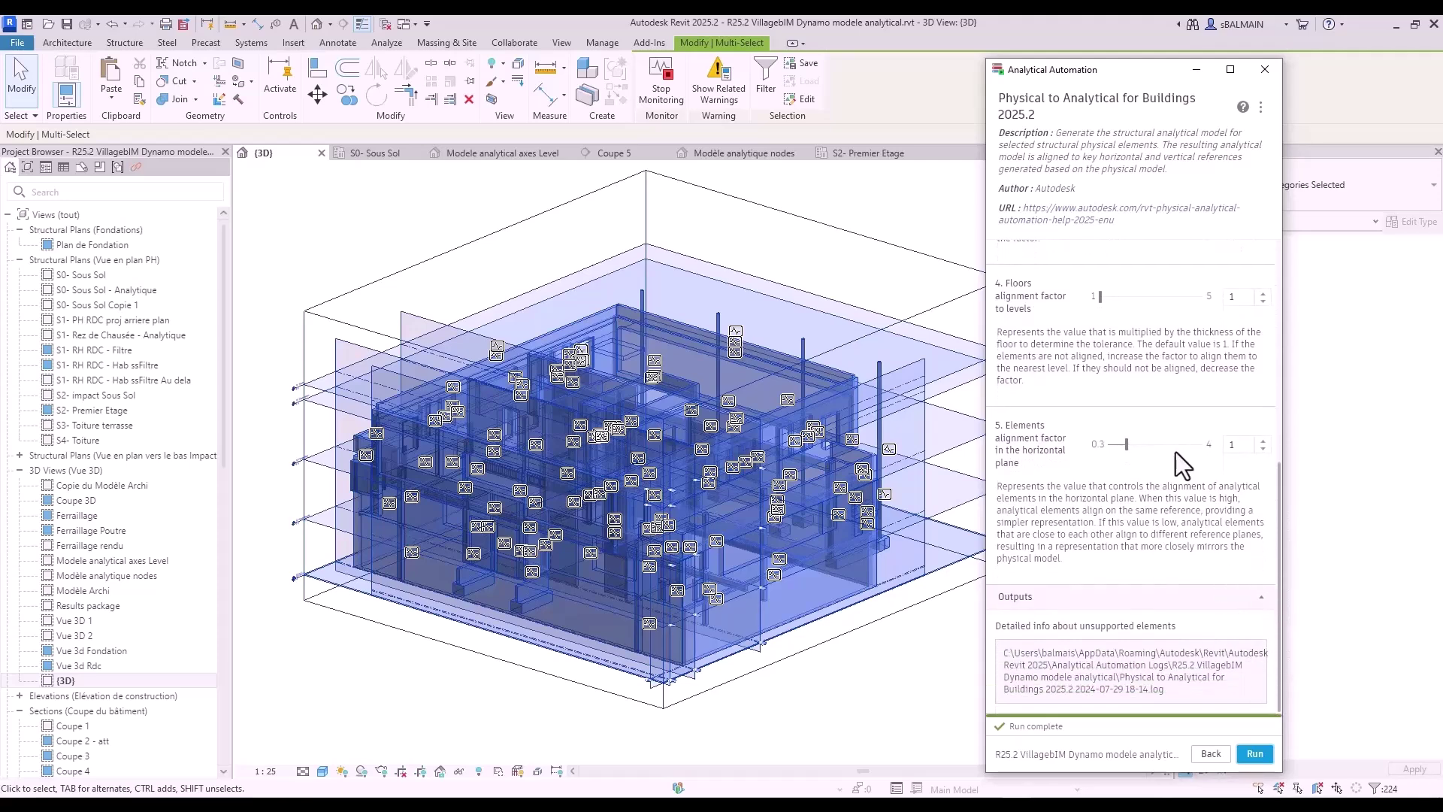
{"action": "left_click", "coordinate": [1253, 755]}
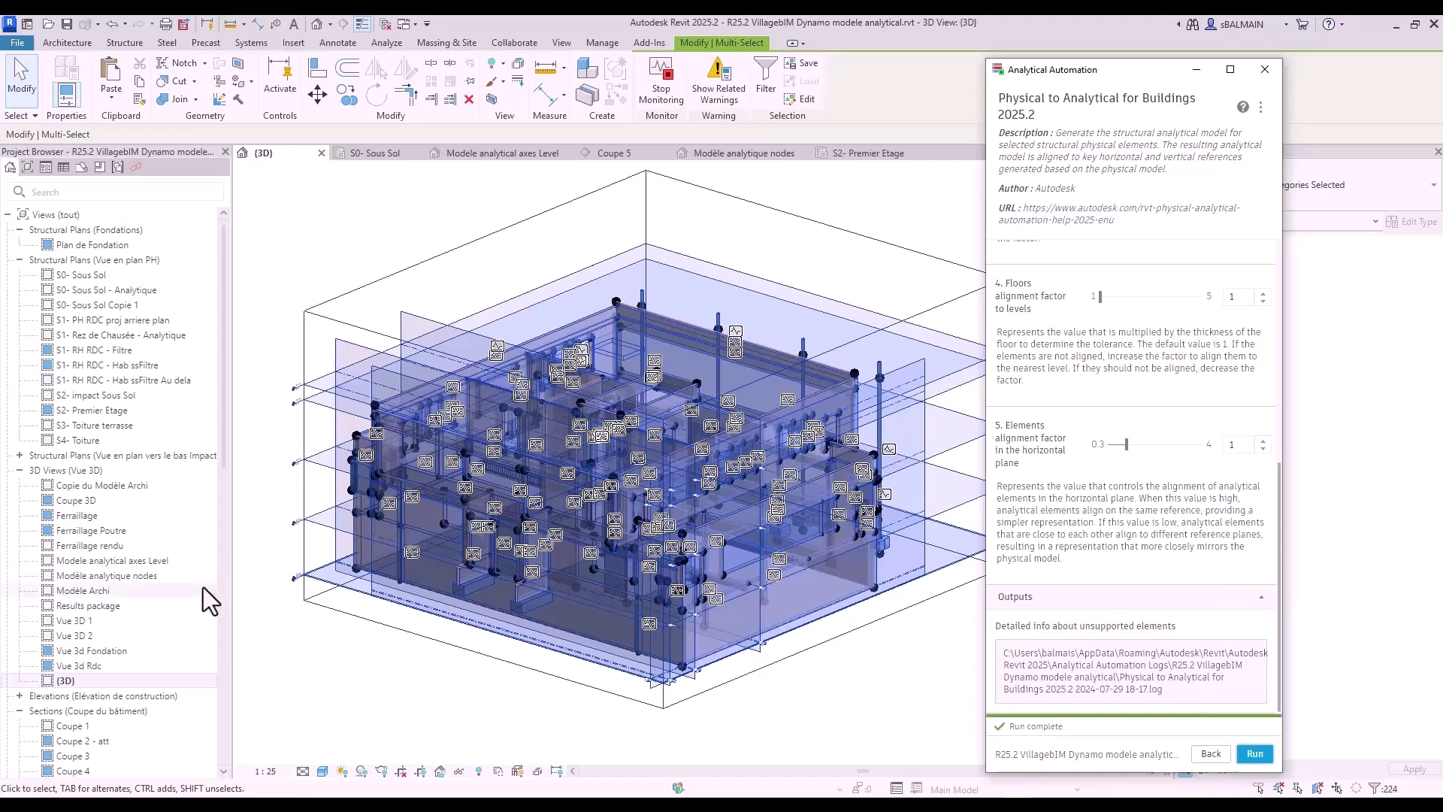
Open the Modele analytical axes Level 3D view and examine the generated analytical panels
{"action": "double_click", "coordinate": [160, 562]}
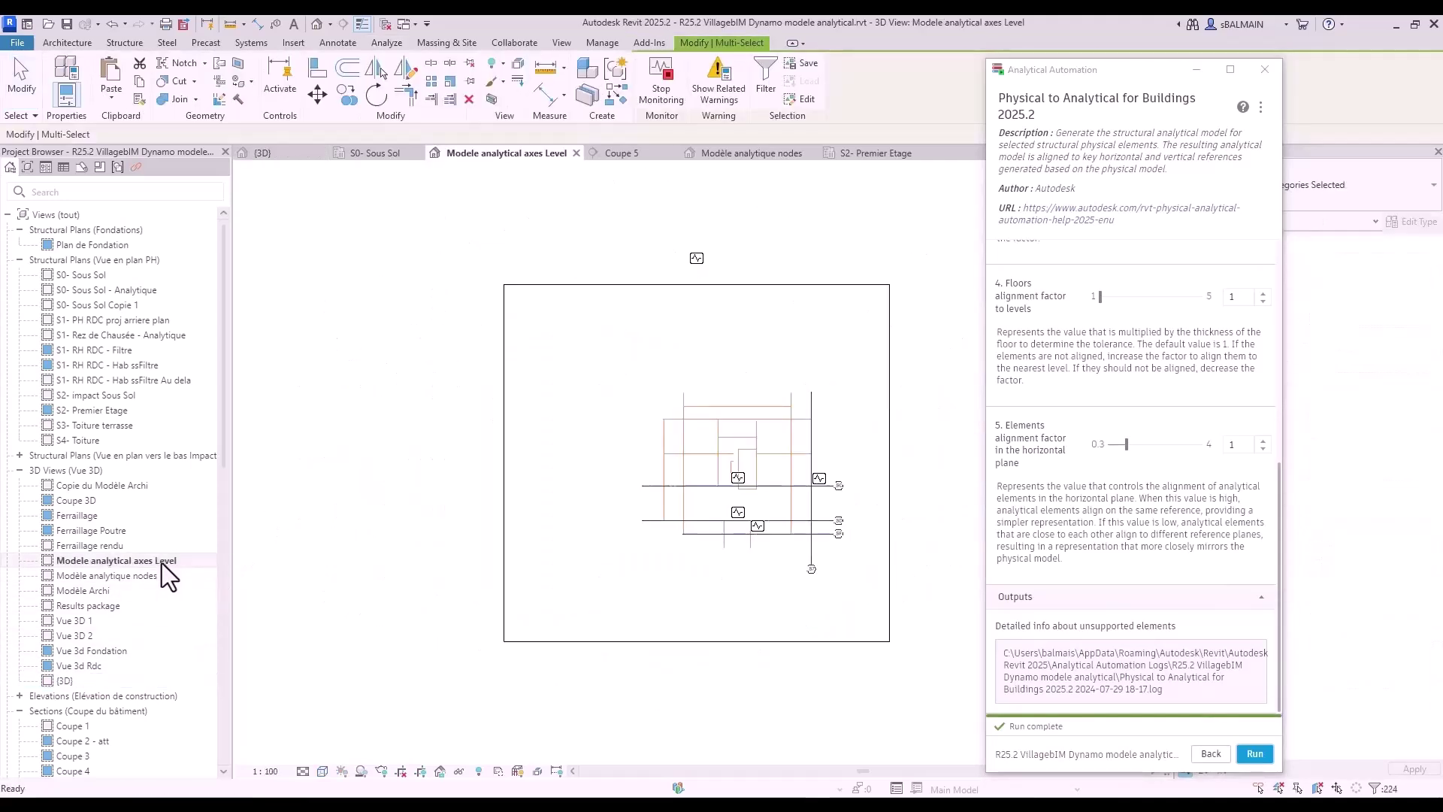
{"action": "left_click", "coordinate": [845, 580]}
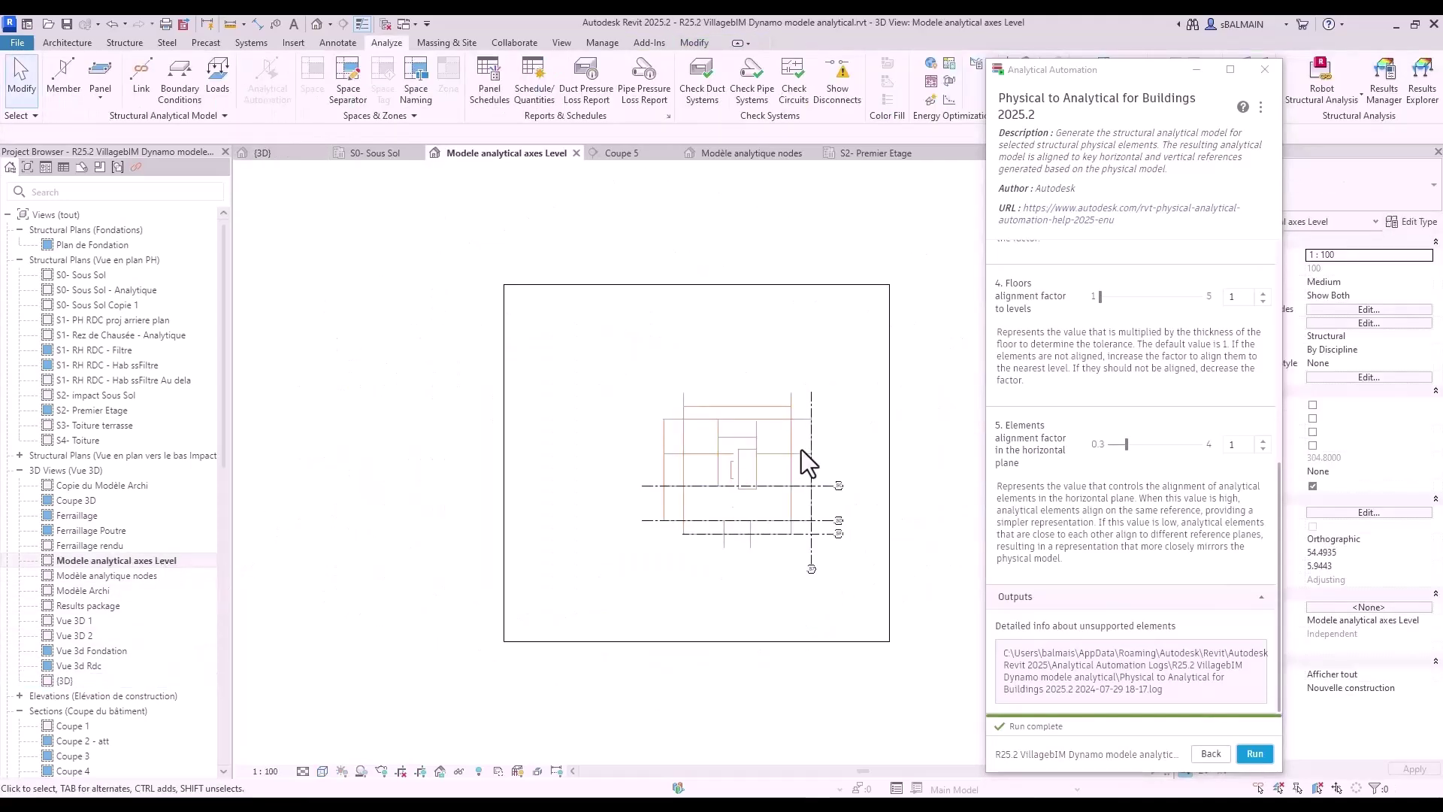
{"action": "scroll", "coordinate": [801, 449], "scroll_direction": "up", "scroll_amount": 4}
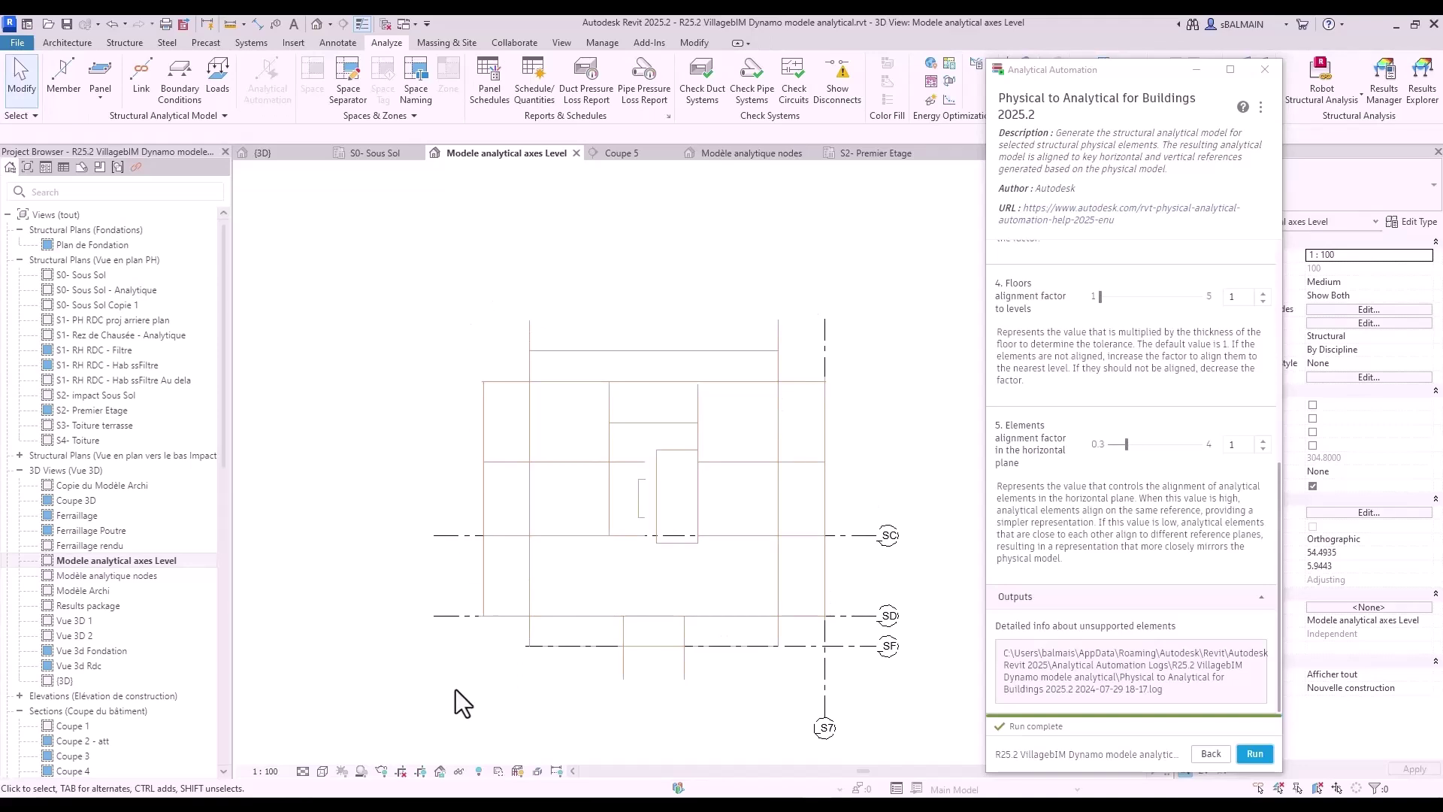
{"action": "middle_click_drag", "start_coordinate": [853, 490], "coordinate": [494, 529], "text": "shift"}
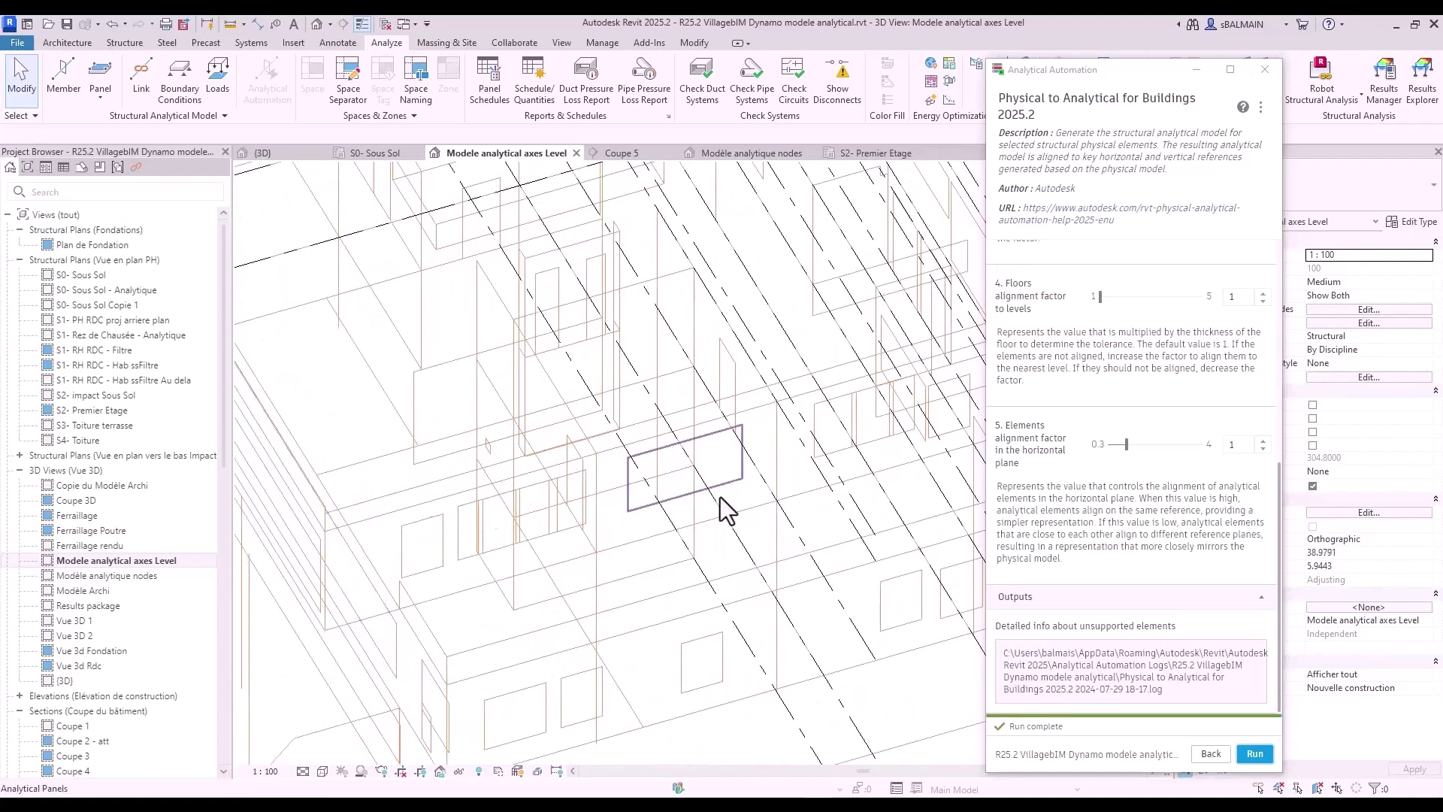
{"action": "scroll", "coordinate": [632, 571], "scroll_direction": "up", "scroll_amount": 2}
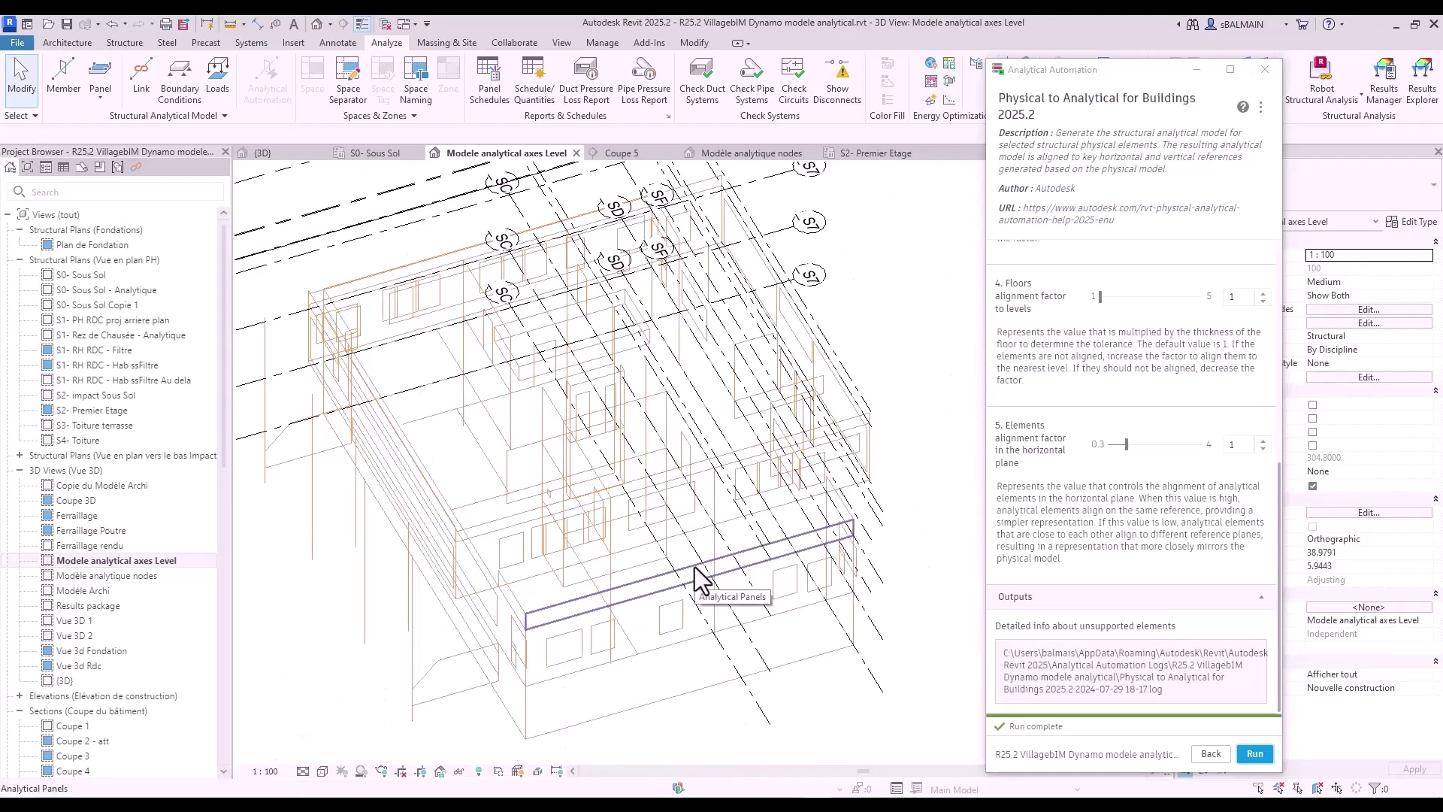
Check which analytical model categories are shown in the Modele analytical axes Level view
{"action": "key", "text": "v"}
{"action": "key", "text": "g"}
{"action": "left_click", "coordinate": [685, 247]}
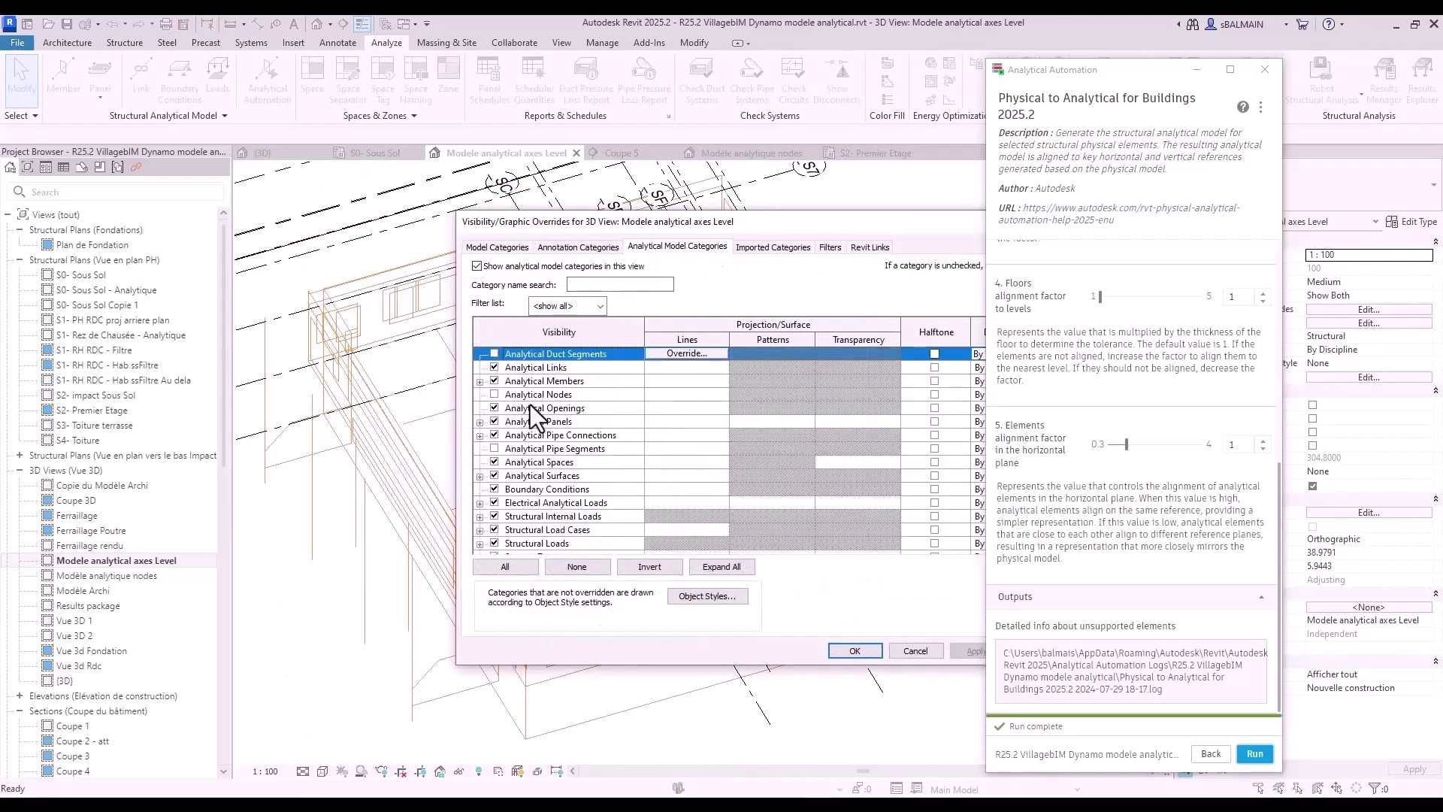
{"action": "left_click", "coordinate": [857, 651]}
Display the analytical model shaded and select an interior analytical wall panel on the upper storey
{"action": "mouse_move", "coordinate": [678, 433]}
{"action": "middle_mouse_down", "text": "shift"}
{"action": "mouse_move", "coordinate": [692, 499]}
{"action": "mouse_move", "coordinate": [660, 531]}
{"action": "mouse_move", "coordinate": [544, 498]}
{"action": "mouse_move", "coordinate": [686, 425]}
{"action": "mouse_move", "coordinate": [721, 426]}
{"action": "mouse_move", "coordinate": [731, 361]}
{"action": "middle_mouse_up", "text": "shift"}
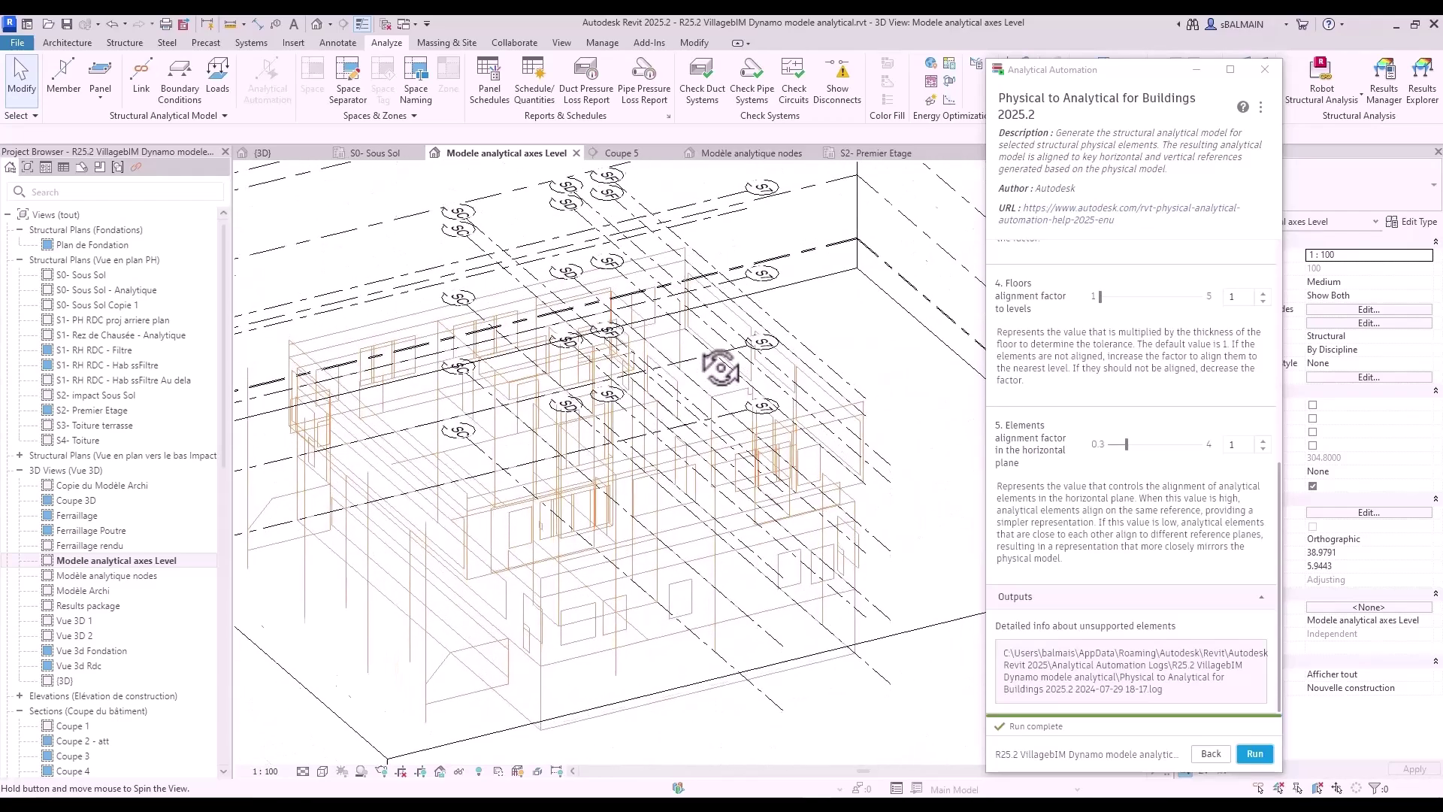
{"action": "scroll", "coordinate": [628, 403], "scroll_direction": "up", "scroll_amount": 3}
{"action": "left_click", "coordinate": [566, 405]}
{"action": "middle_click_drag", "start_coordinate": [565, 405], "coordinate": [578, 442]}
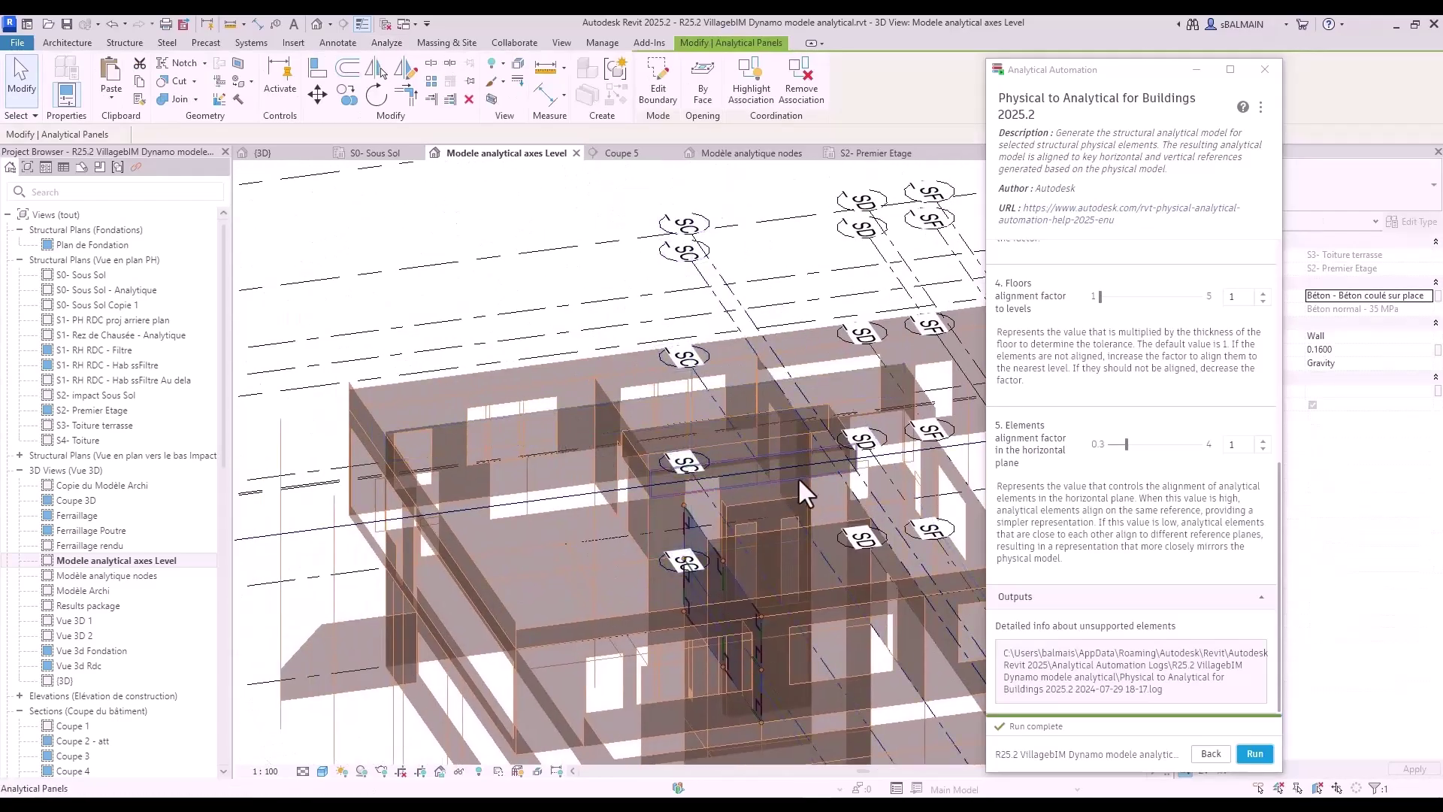
Shift the analytical opening slightly so its side edge lines up with the adjoining wall panel, and deselect it
{"action": "left_click", "coordinate": [786, 371]}
{"action": "middle_click_drag", "start_coordinate": [674, 420], "coordinate": [1307, 478], "text": "shift"}
{"action": "middle_click_drag", "start_coordinate": [902, 375], "coordinate": [744, 448]}
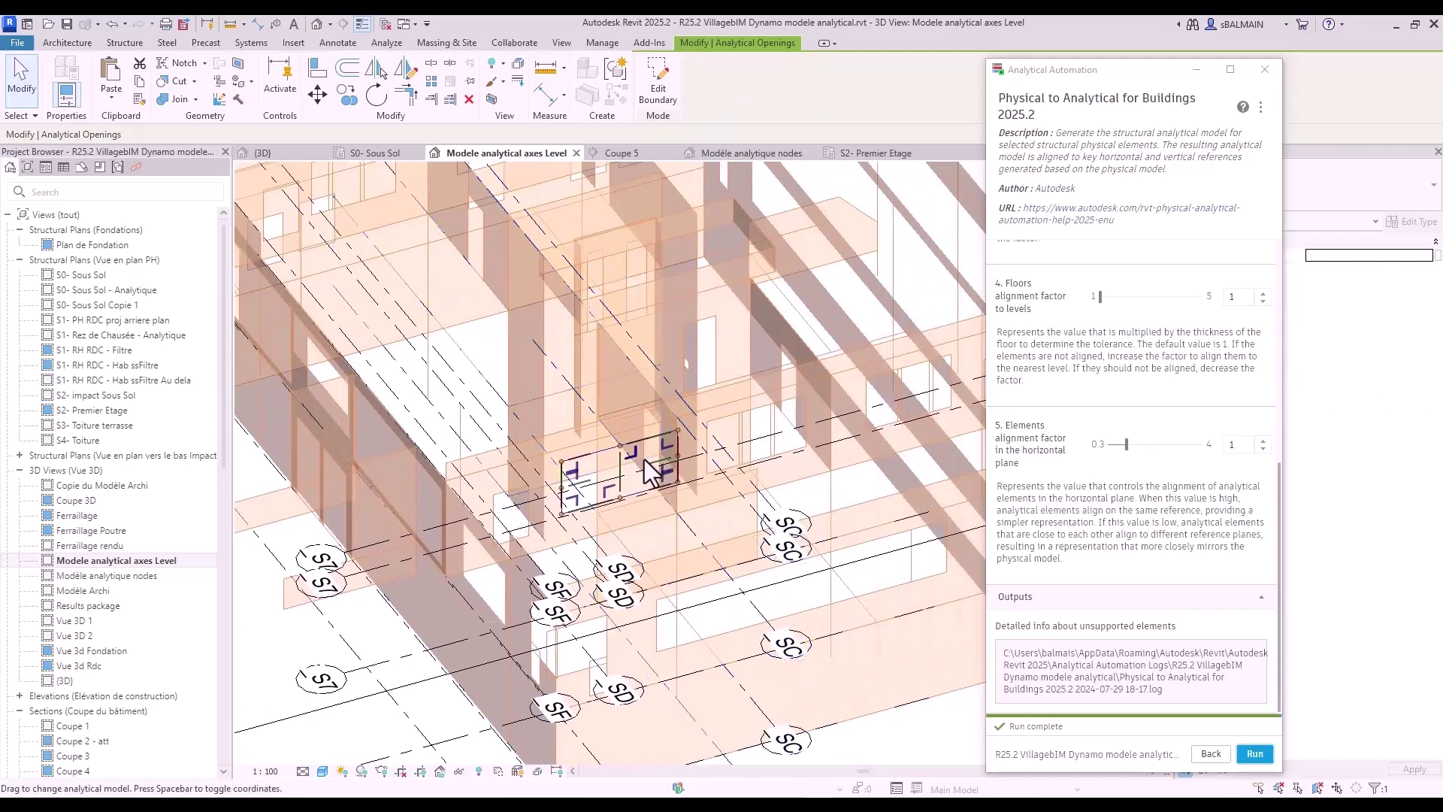
{"action": "scroll", "coordinate": [658, 454], "scroll_direction": "up", "scroll_amount": 3}
{"action": "scroll", "coordinate": [705, 461], "scroll_direction": "up", "scroll_amount": 3}
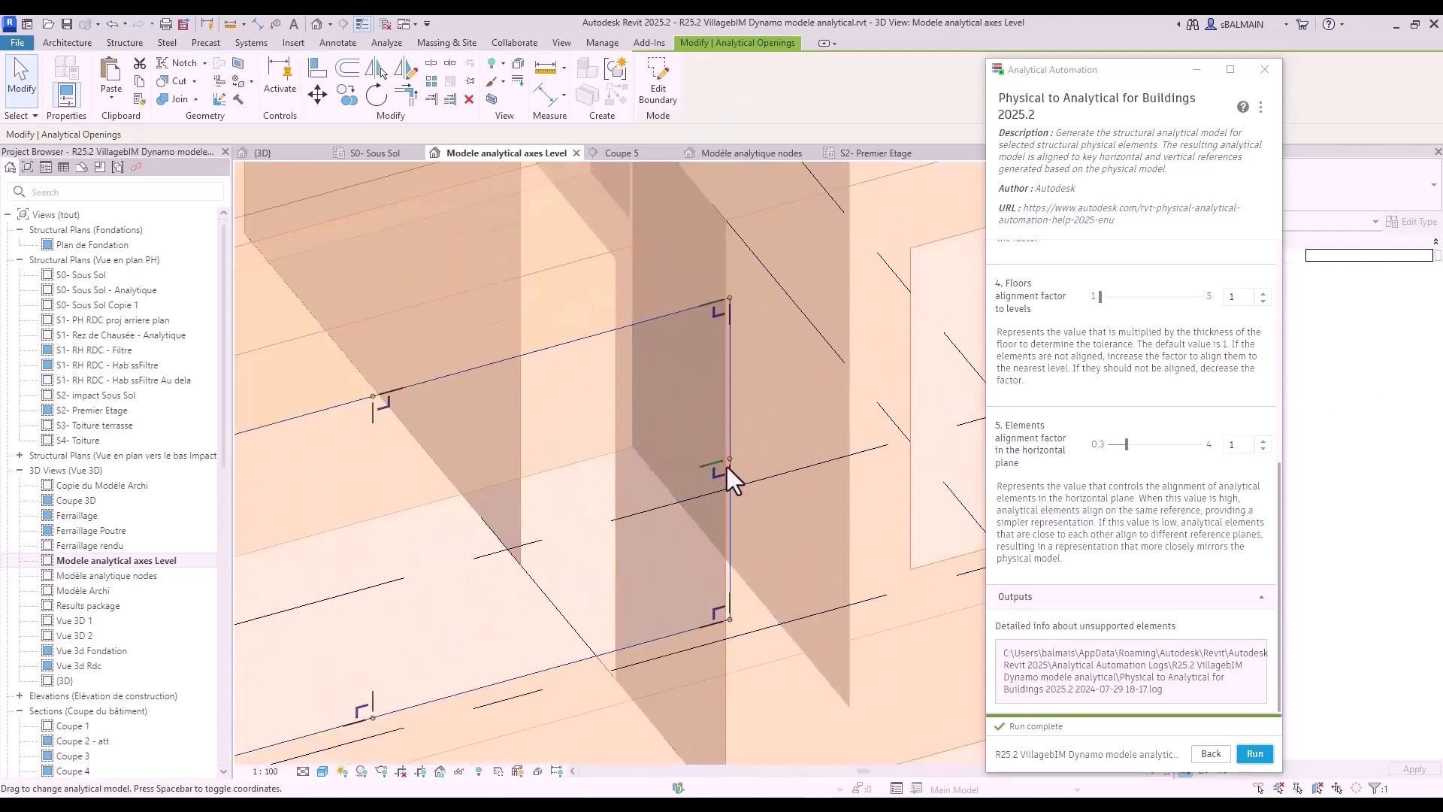
{"action": "left_click_drag", "start_coordinate": [709, 464], "coordinate": [705, 463]}
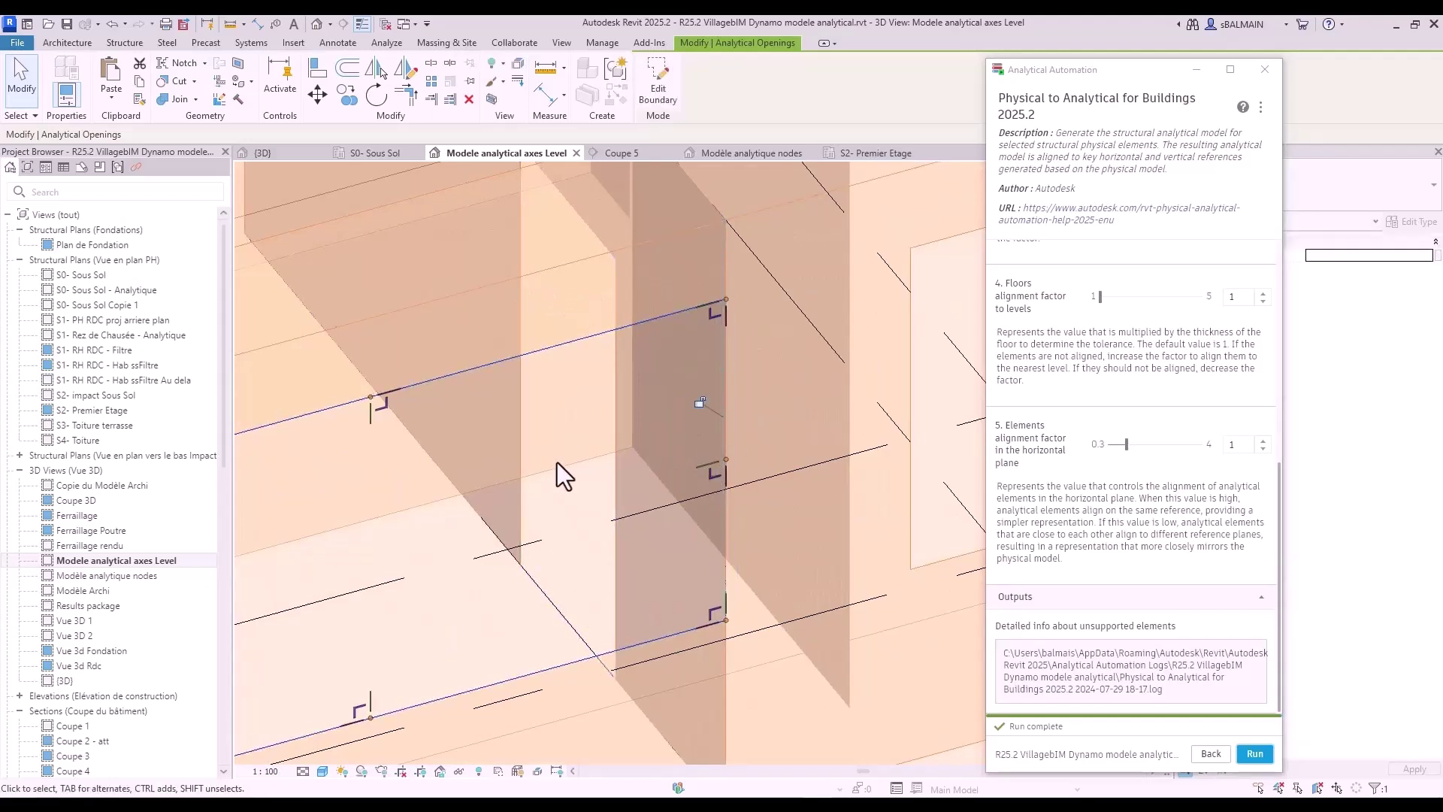
{"action": "key", "text": "Escape"}
Send the analytical model to Robot Structural Analysis using the Send model option with direct integration
{"action": "scroll", "coordinate": [560, 523], "scroll_direction": "down", "scroll_amount": 3}
{"action": "scroll", "coordinate": [562, 516], "scroll_direction": "down", "scroll_amount": 6}
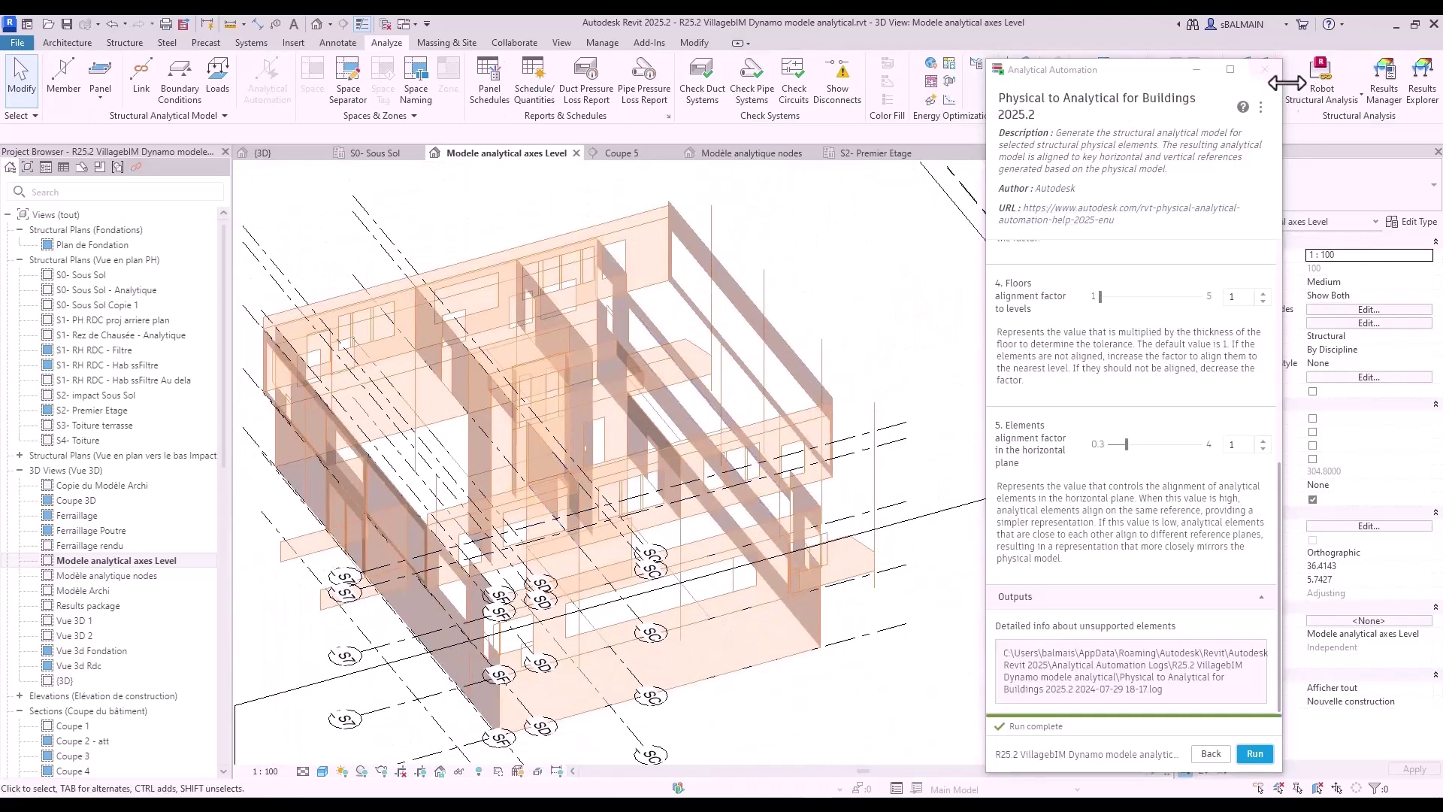
{"action": "left_click_drag", "start_coordinate": [1162, 74], "coordinate": [1111, 49]}
{"action": "left_click", "coordinate": [1334, 90]}
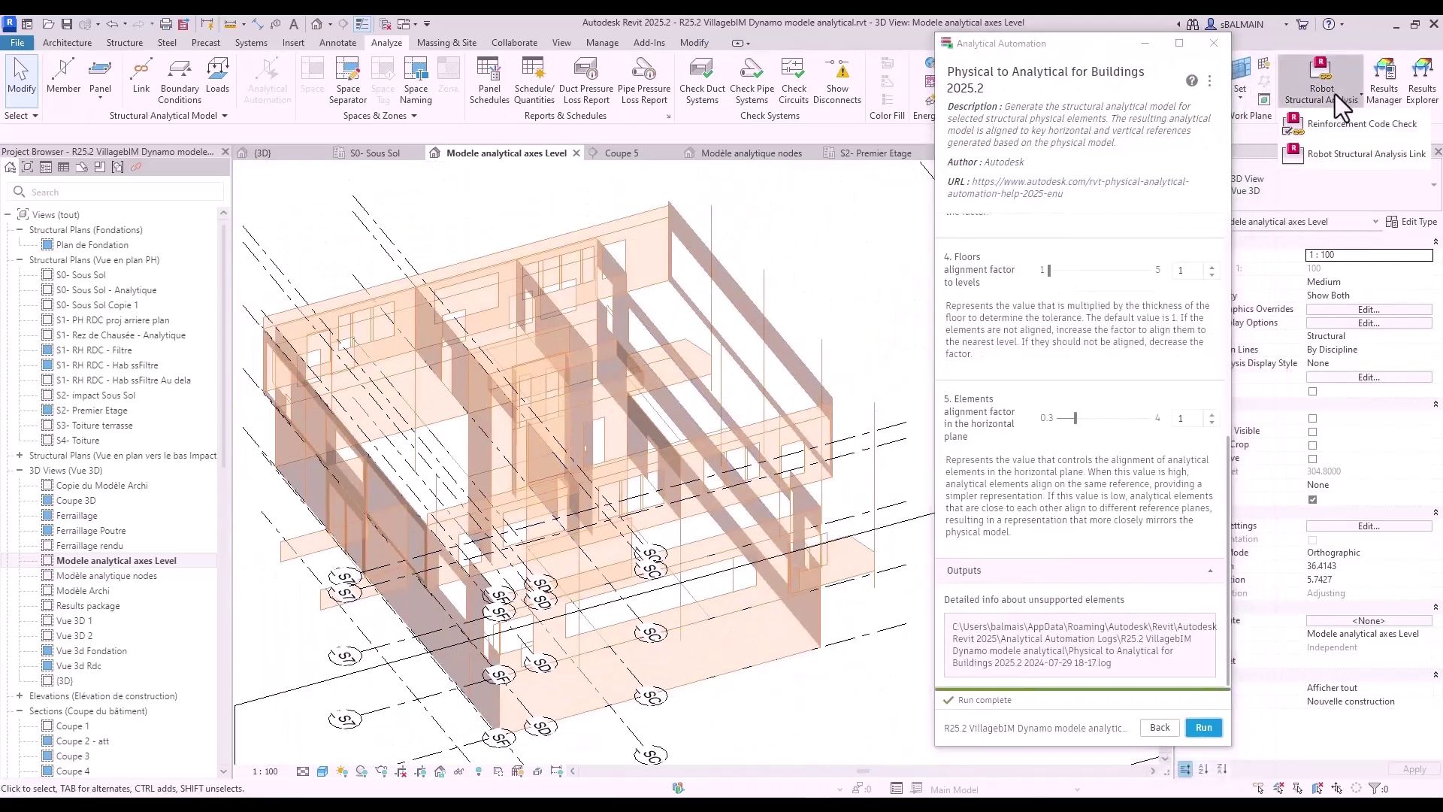
{"action": "left_click", "coordinate": [1333, 156]}
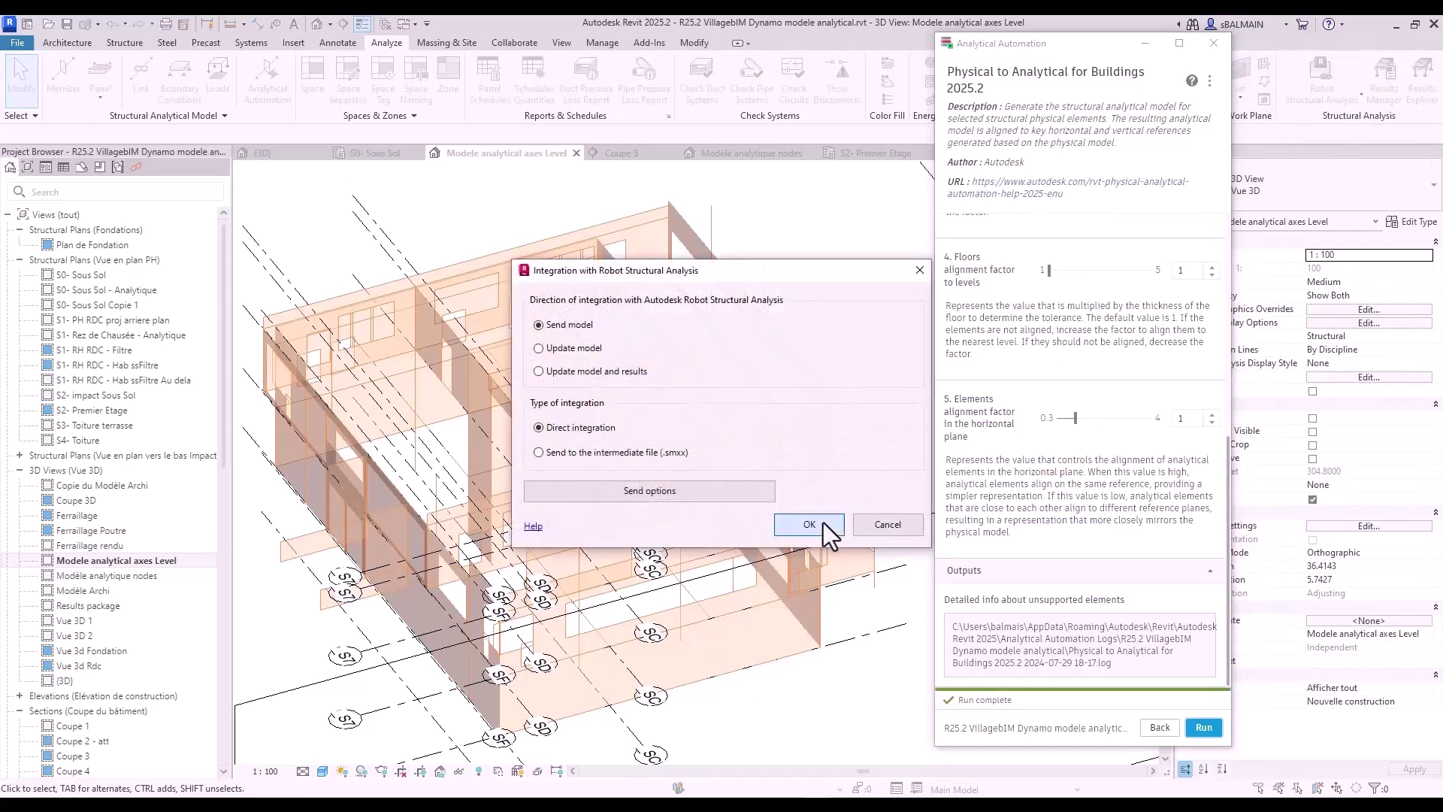
{"action": "left_click", "coordinate": [809, 525]}
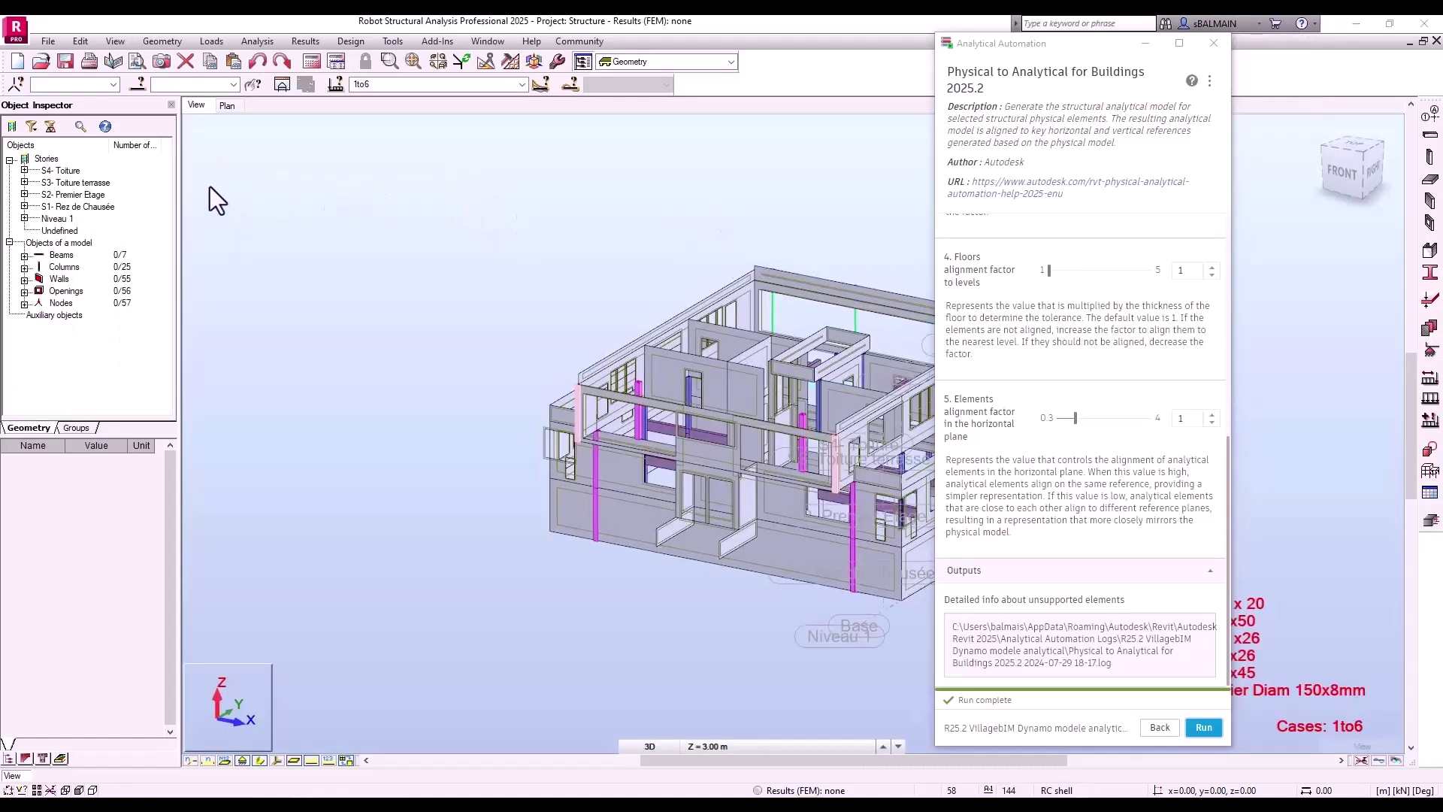
Close the Analytical Automation window and generate the finite element mesh for all walls in Robot
{"action": "left_click", "coordinate": [1212, 43]}
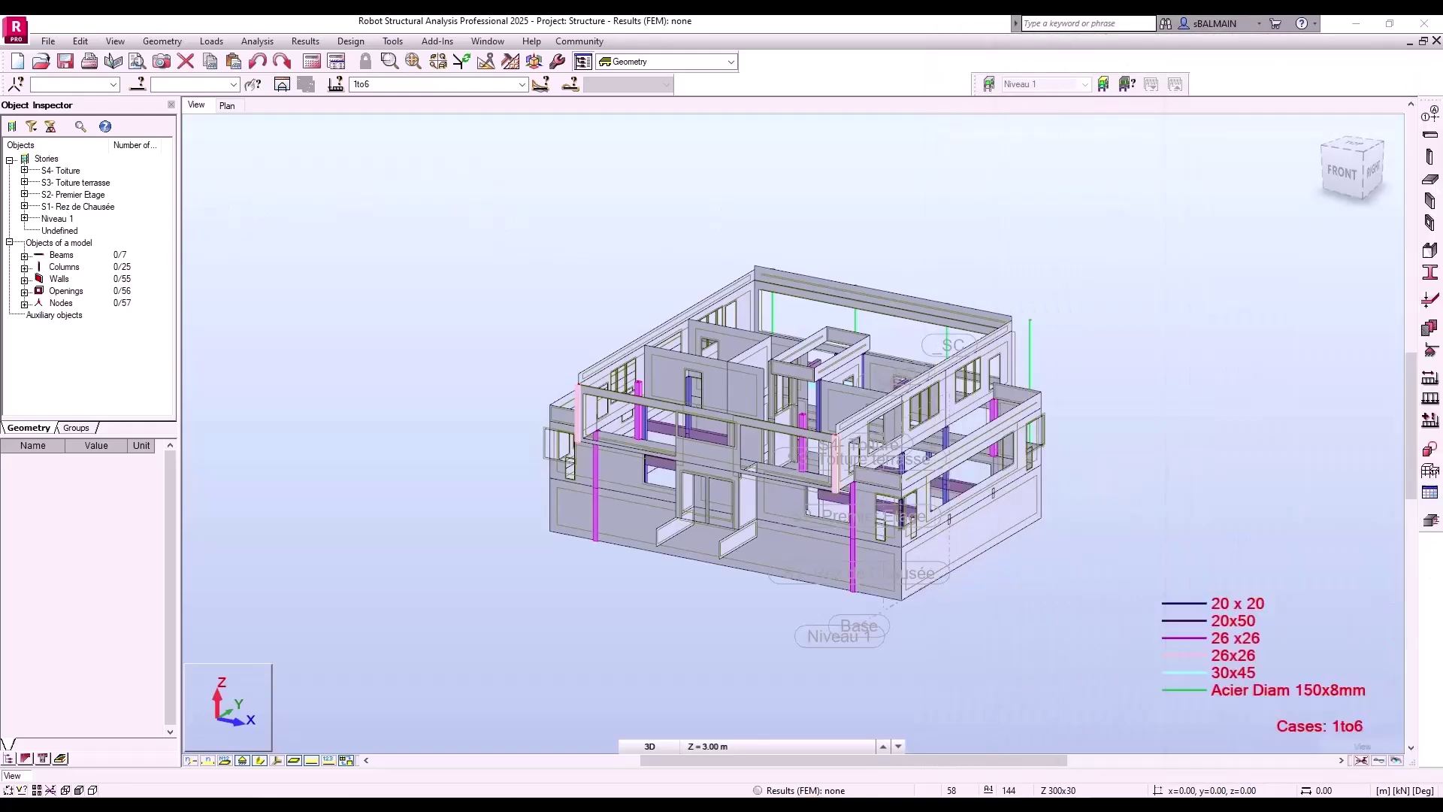
{"action": "middle_click_drag", "start_coordinate": [685, 539], "coordinate": [741, 525]}
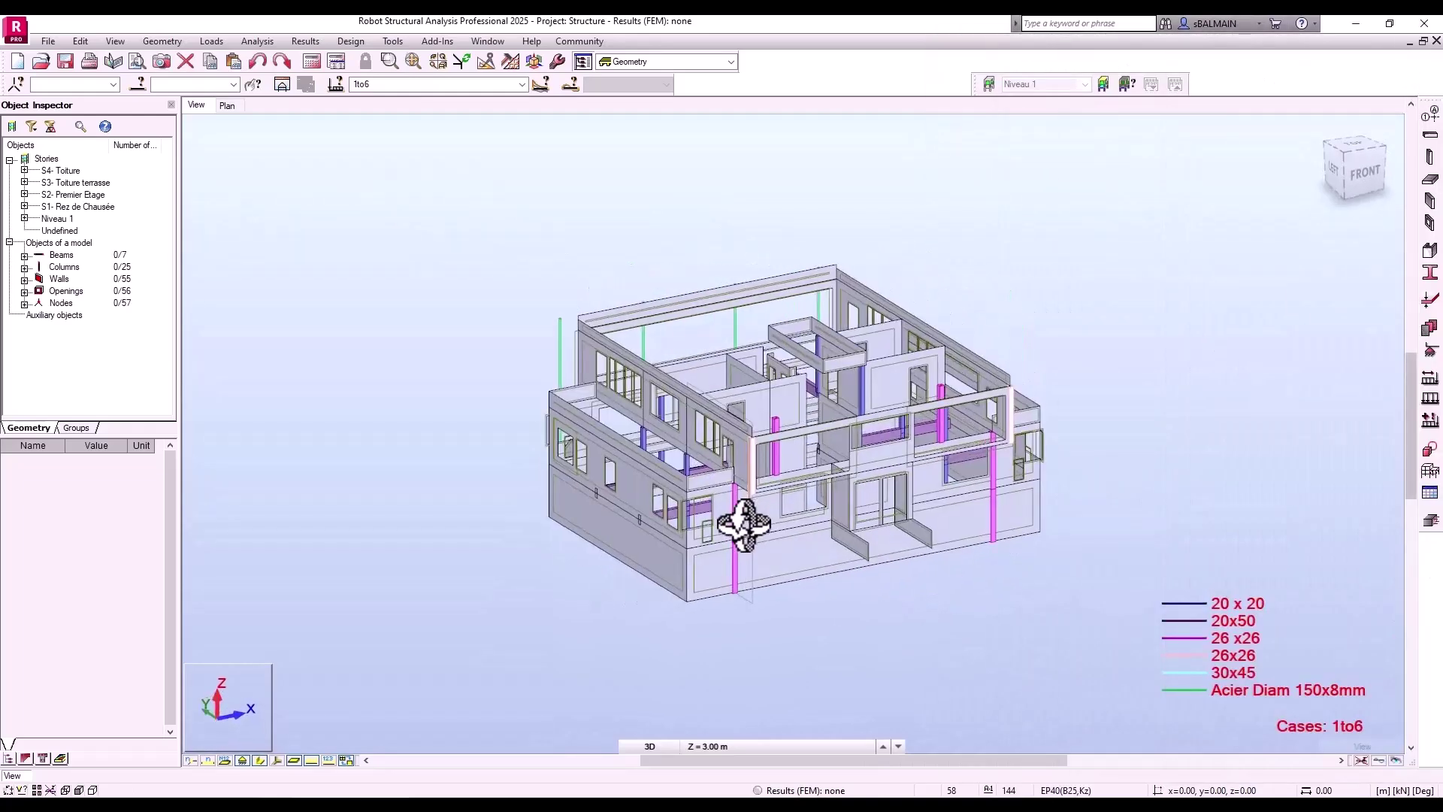
{"action": "left_click", "coordinate": [508, 63]}
{"action": "left_click", "coordinate": [607, 121]}
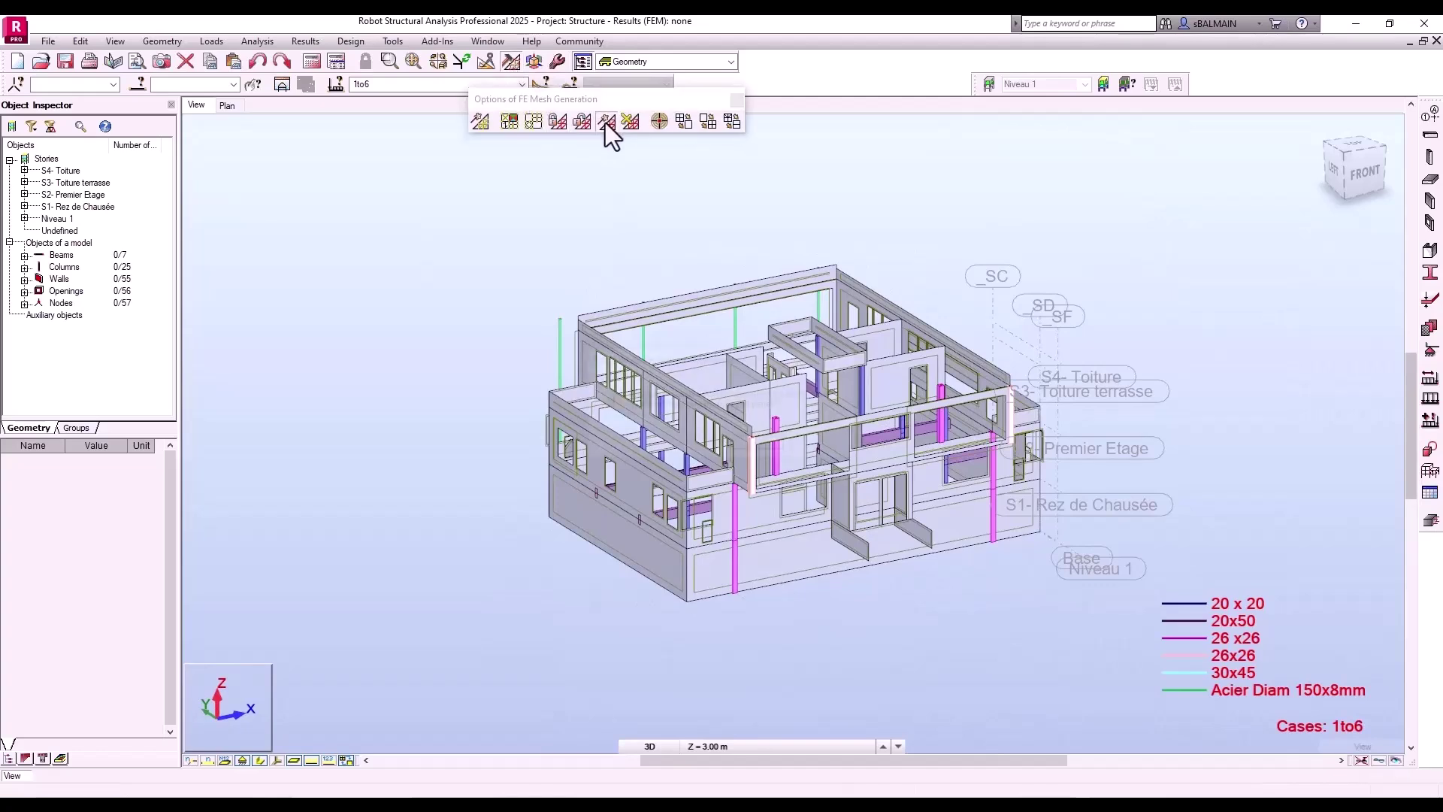
{"action": "left_click", "coordinate": [761, 451]}
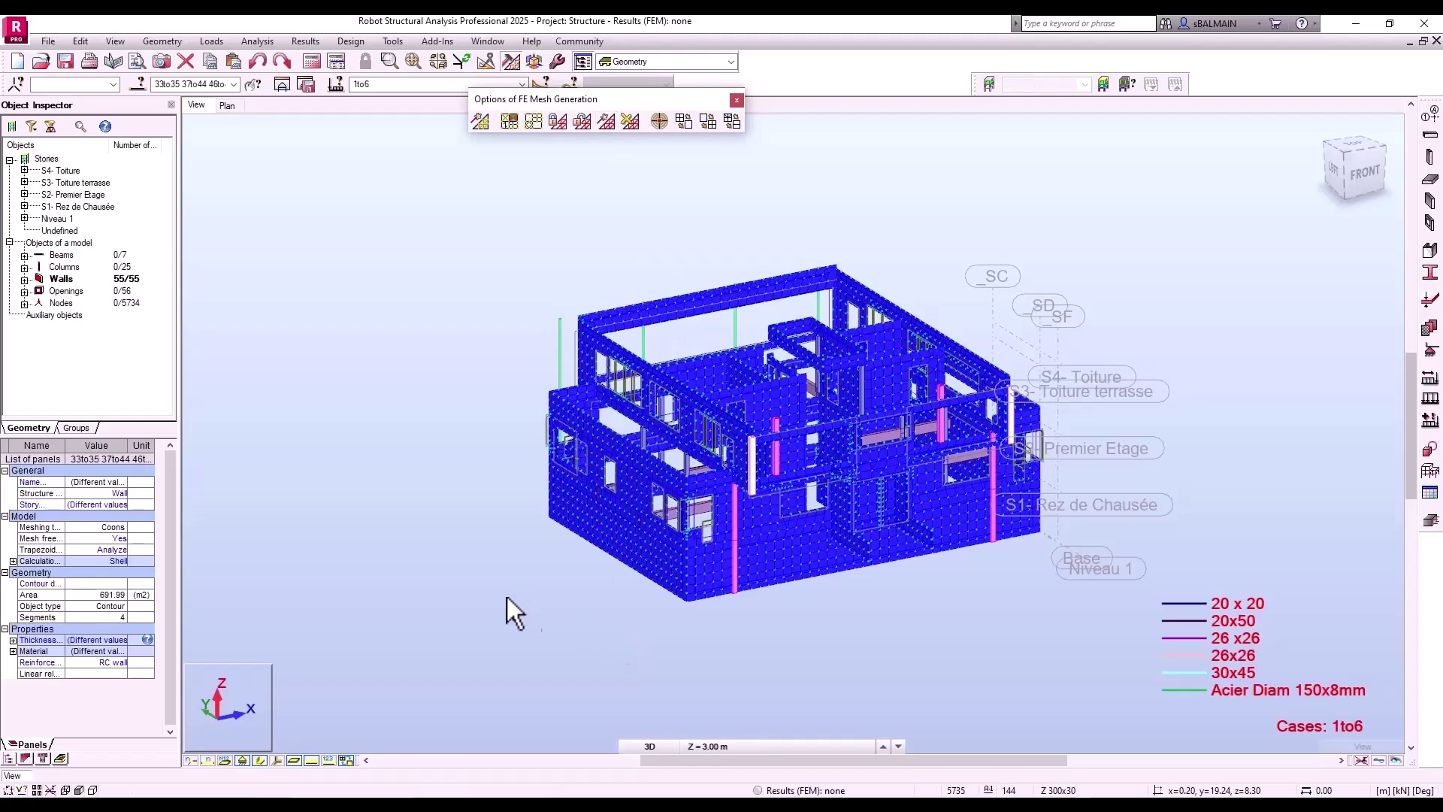
Examine the meshed walls, window openings and panel edges around the building for mesh quality and connections
{"action": "middle_click_drag", "start_coordinate": [550, 448], "coordinate": [646, 462], "text": "shift"}
{"action": "scroll", "coordinate": [804, 493], "scroll_direction": "up", "scroll_amount": 5}
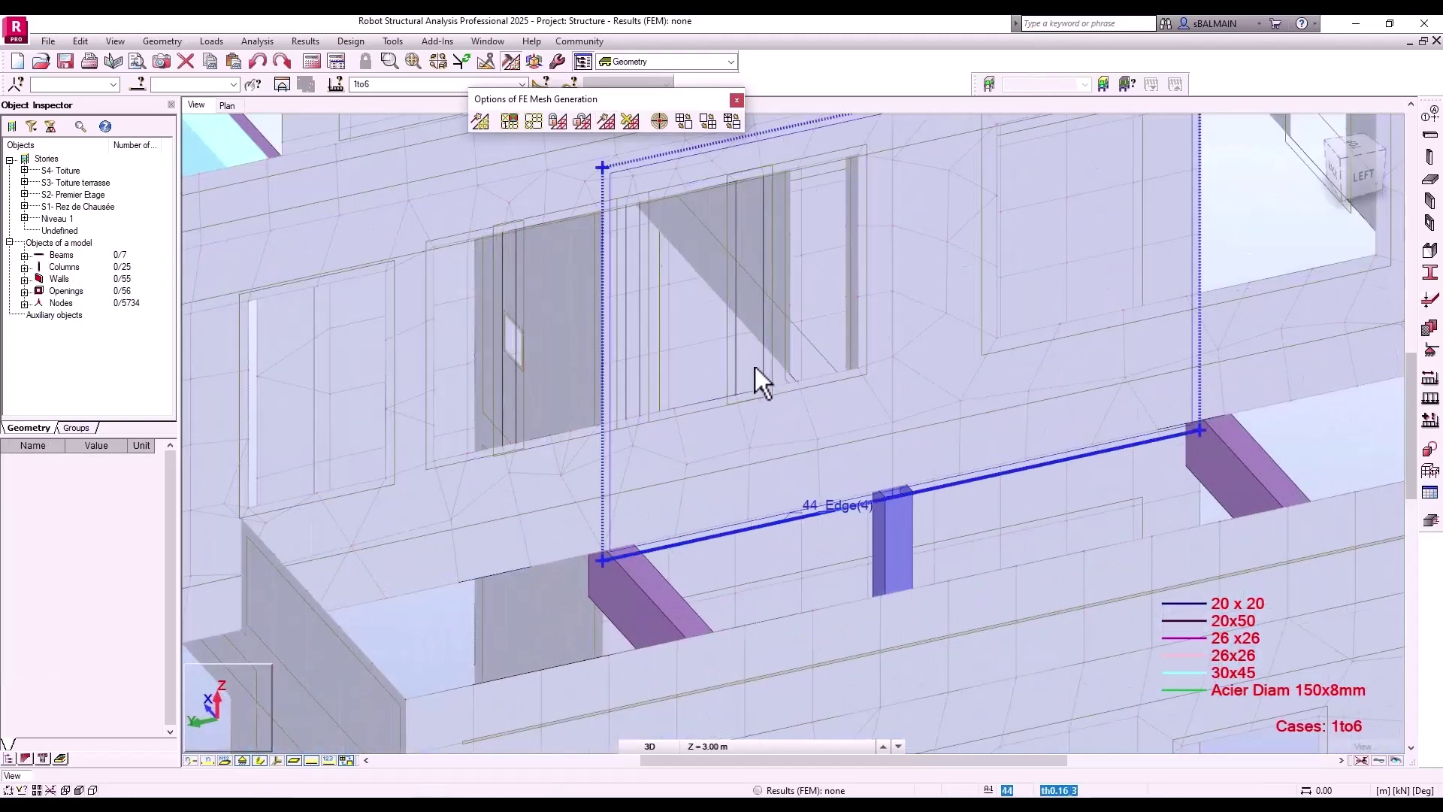
{"action": "left_click", "coordinate": [756, 393]}
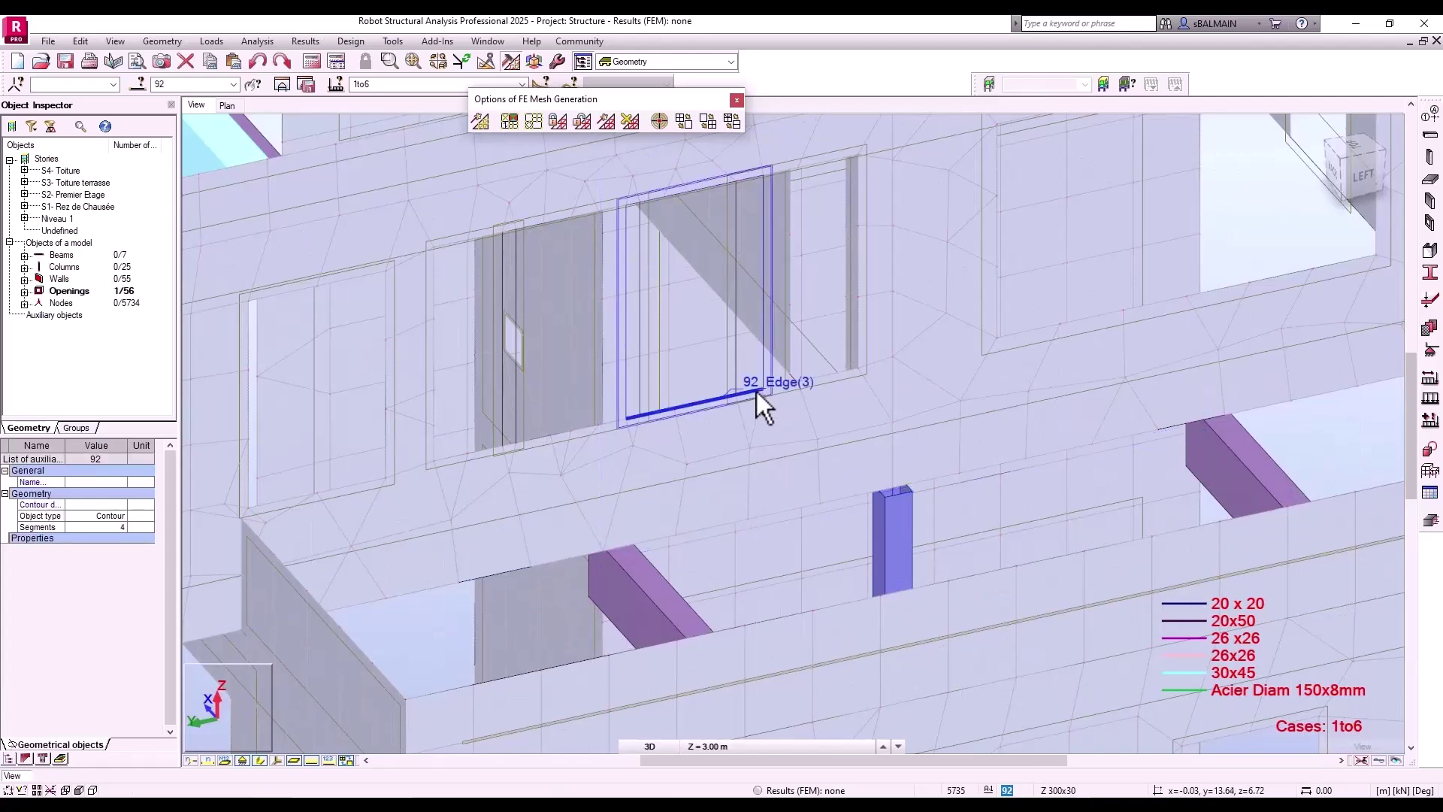
{"action": "scroll", "coordinate": [808, 382], "scroll_direction": "down", "scroll_amount": 3}
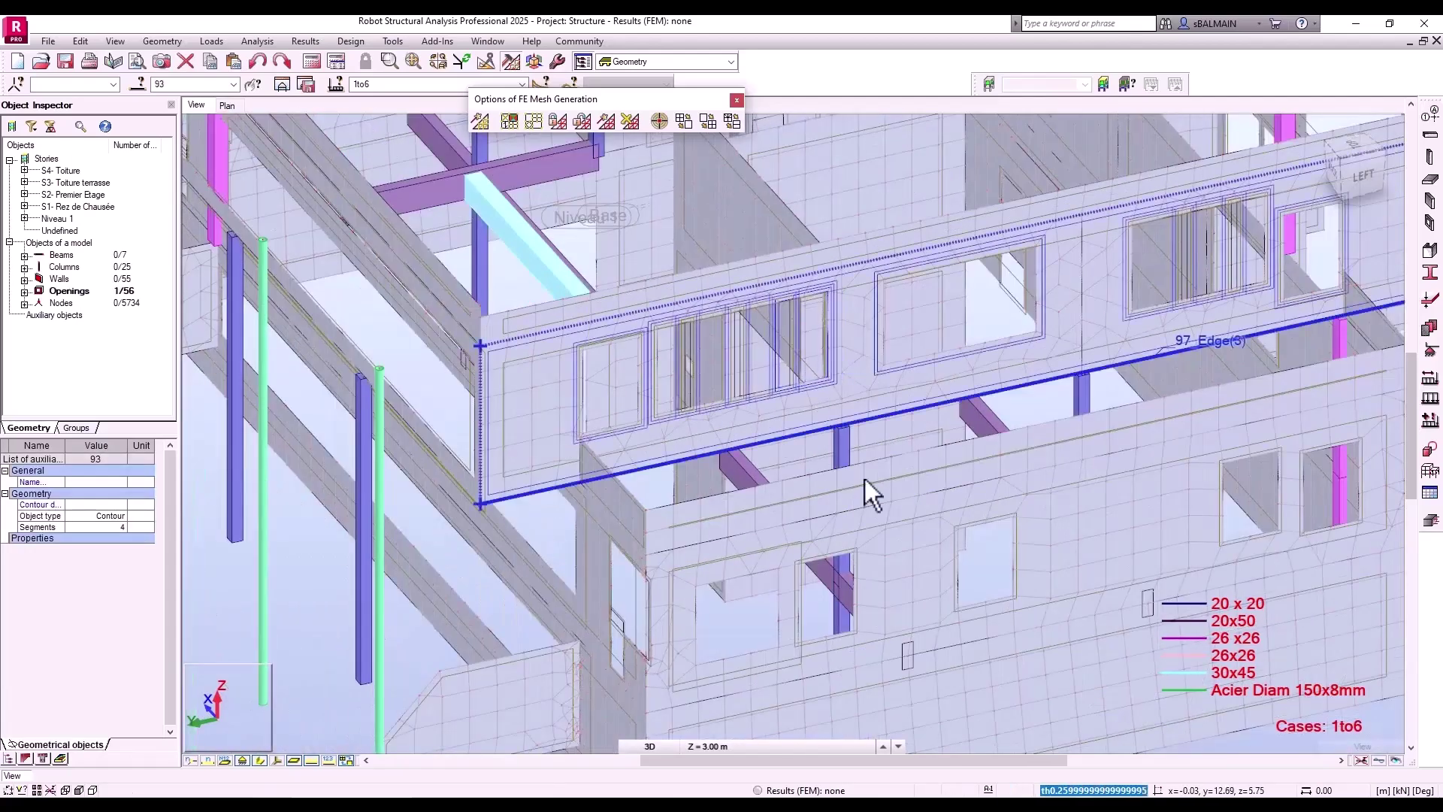
{"action": "scroll", "coordinate": [877, 574], "scroll_direction": "down", "scroll_amount": 5}
{"action": "left_click", "coordinate": [715, 674]}
{"action": "middle_click_drag", "start_coordinate": [1034, 470], "coordinate": [800, 478], "text": "shift"}
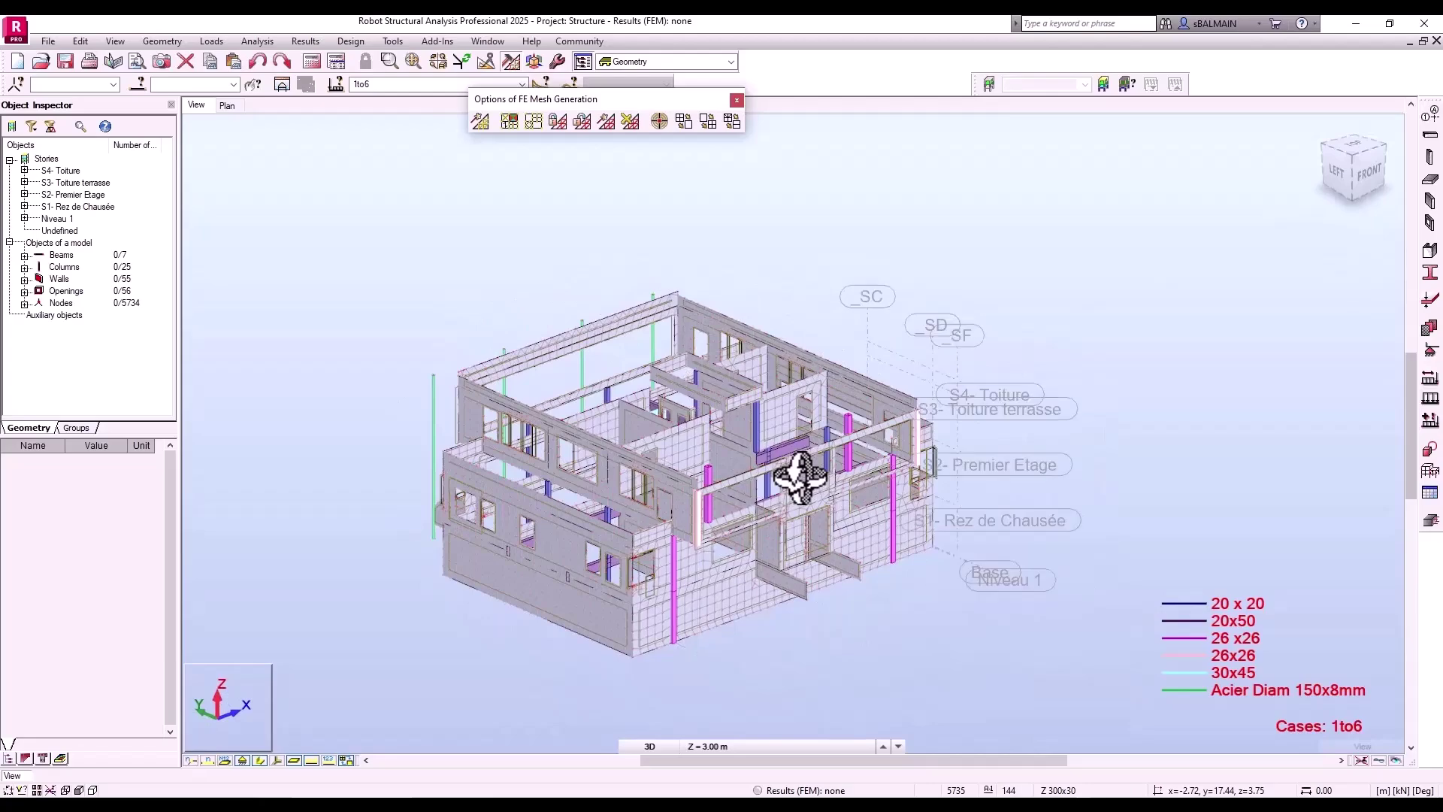
{"action": "scroll", "coordinate": [788, 526], "scroll_direction": "up", "scroll_amount": 5}
{"action": "mouse_move", "coordinate": [755, 521]}
{"action": "middle_mouse_down", "text": "shift"}
{"action": "mouse_move", "coordinate": [913, 507]}
{"action": "mouse_move", "coordinate": [857, 499]}
{"action": "mouse_move", "coordinate": [686, 538]}
{"action": "mouse_move", "coordinate": [883, 602]}
{"action": "mouse_move", "coordinate": [774, 540]}
{"action": "middle_mouse_up", "text": "shift"}
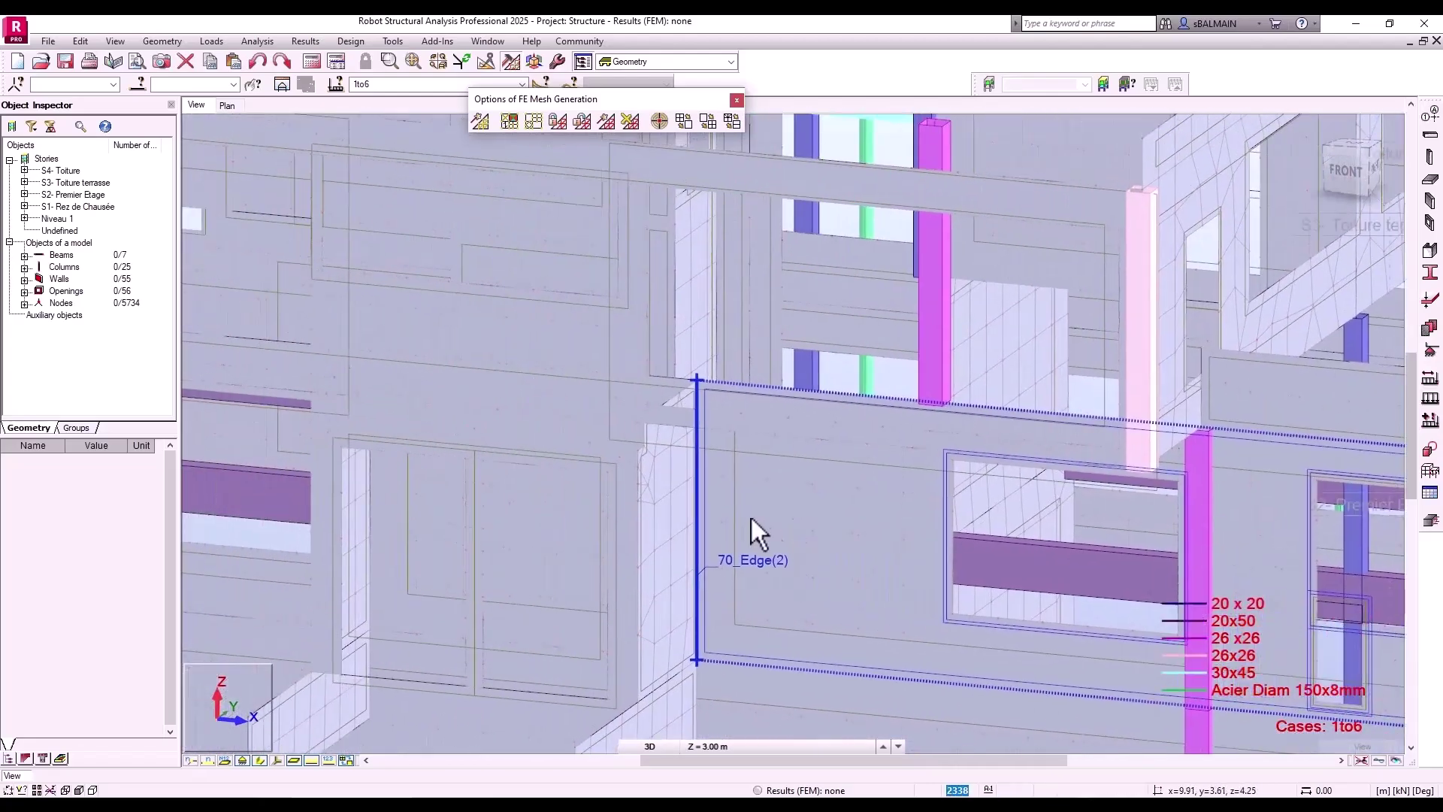
{"action": "left_click", "coordinate": [647, 475]}
Switch back to Revit and select the notched analytical wall panel between S1- Rez de Chausée and S2- Premier Etage
{"action": "middle_click_drag", "start_coordinate": [682, 516], "coordinate": [647, 480], "text": "shift"}
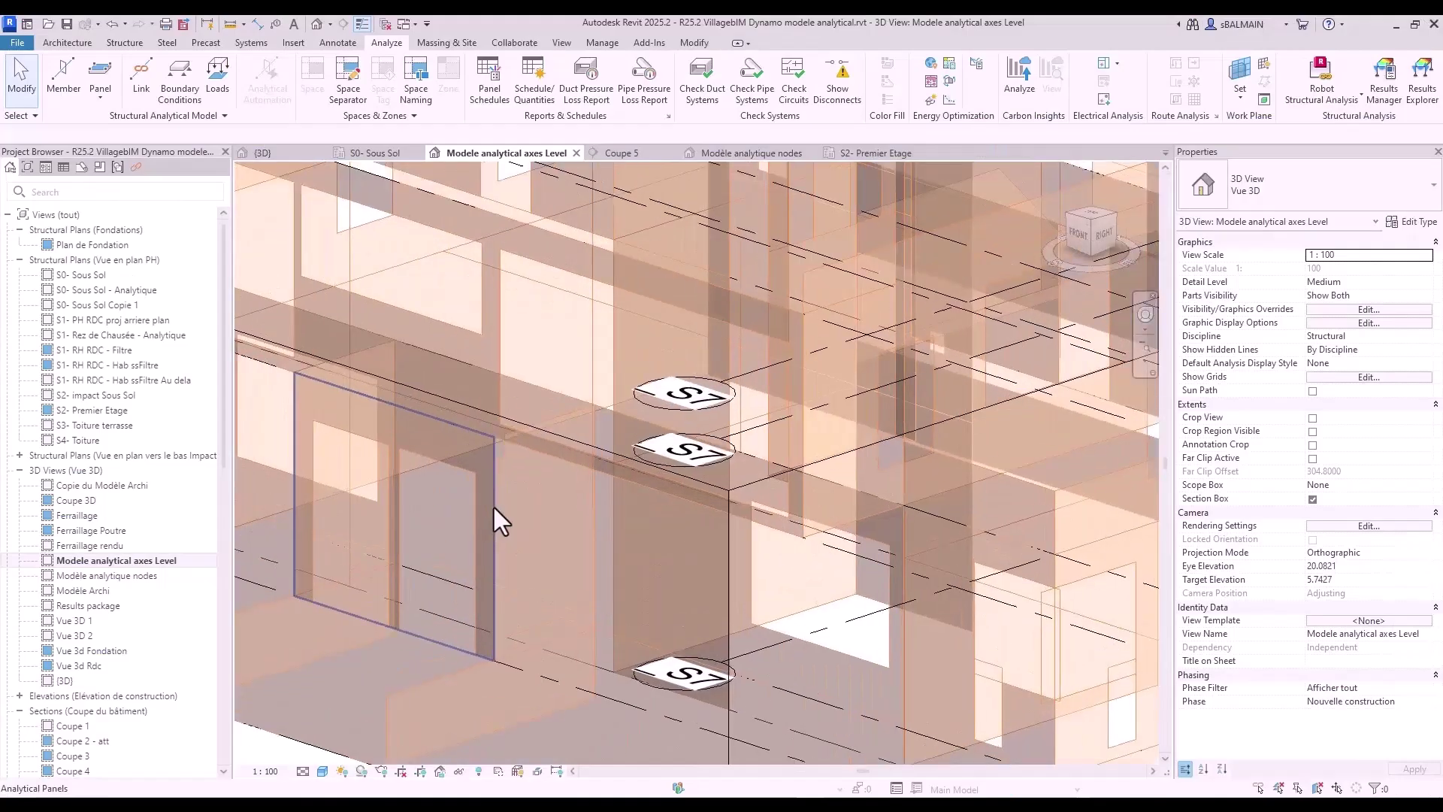
{"action": "scroll", "coordinate": [563, 439], "scroll_direction": "up", "scroll_amount": 3}
{"action": "middle_click_drag", "start_coordinate": [478, 586], "coordinate": [677, 685]}
{"action": "left_click", "coordinate": [537, 580]}
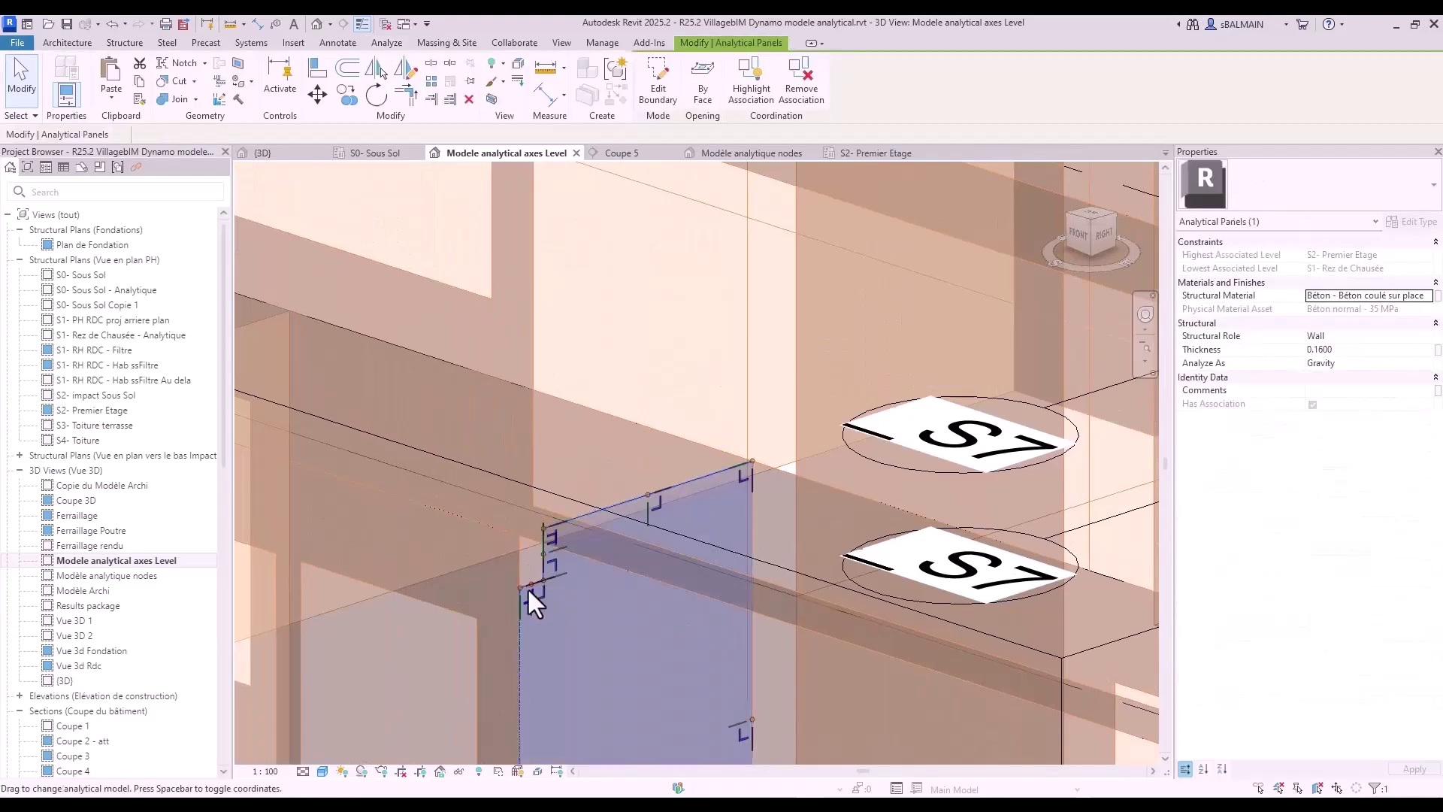
Show the physical model categories in the Modele analytical axes Level view
{"action": "key", "text": "v"}
{"action": "key", "text": "g"}
{"action": "left_click", "coordinate": [520, 265]}
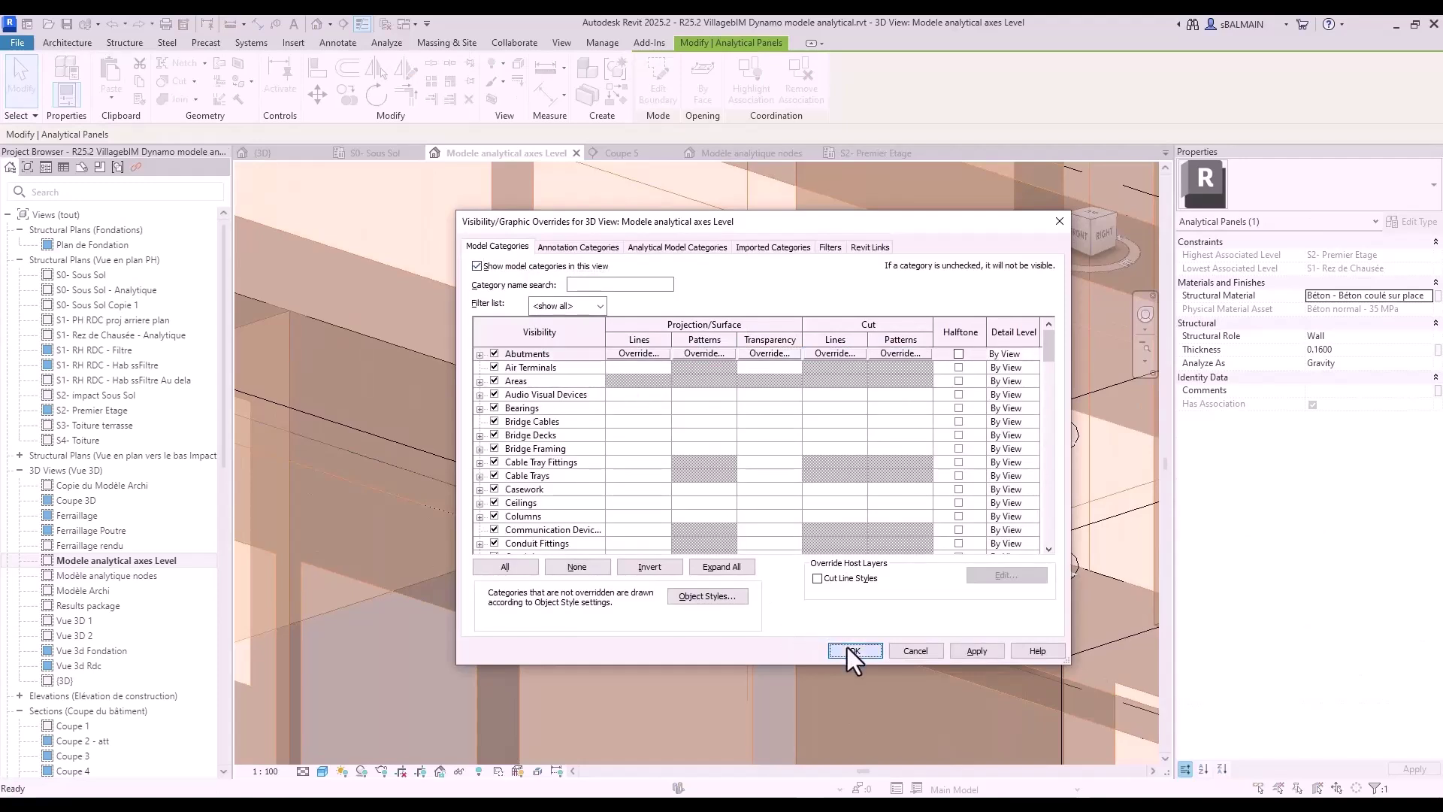
{"action": "left_click", "coordinate": [852, 651]}
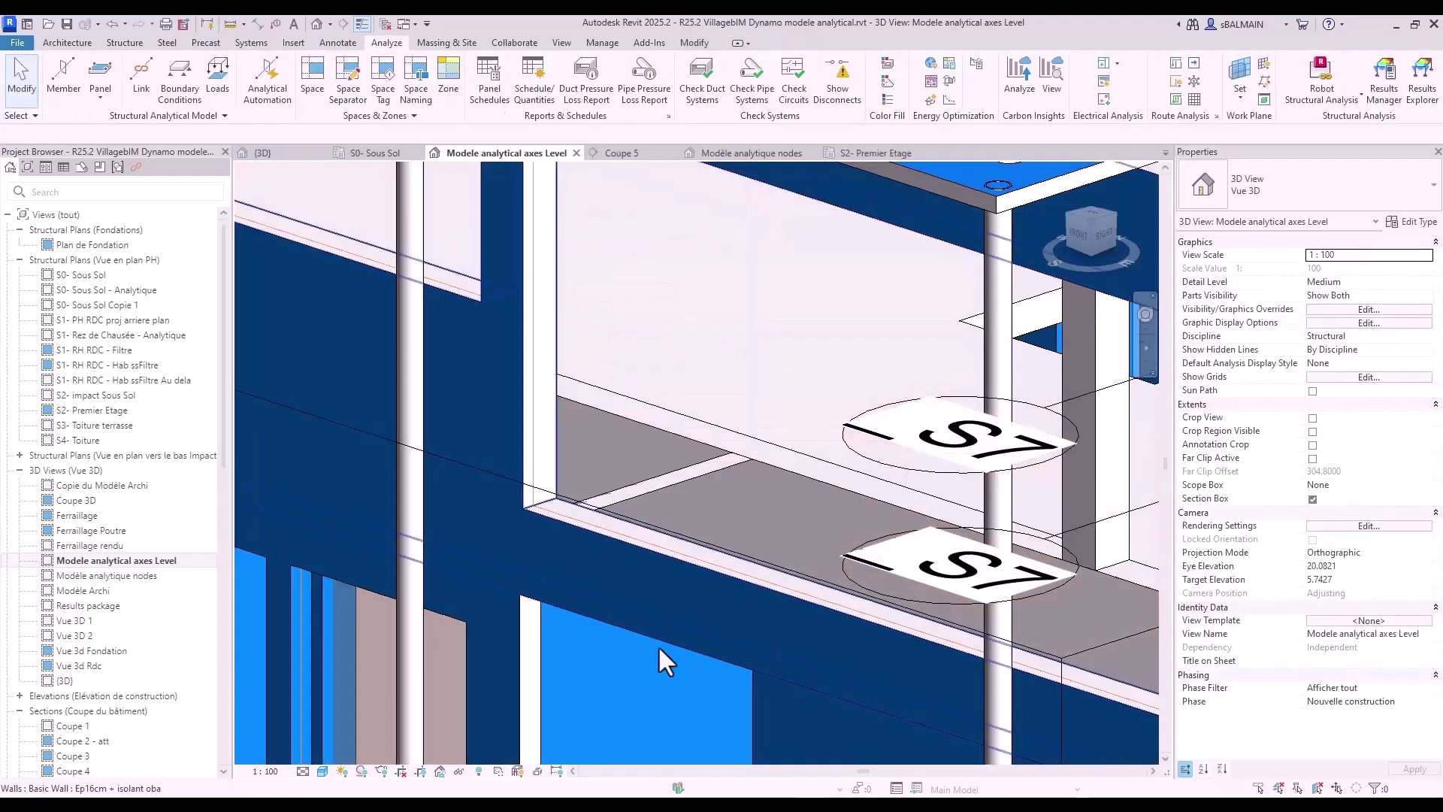
Lengthen the Ep16cm wall between S1- Rez de Chausée and S2- Premier Etage to about 1.74 m by moving its end
{"action": "left_click", "coordinate": [560, 685]}
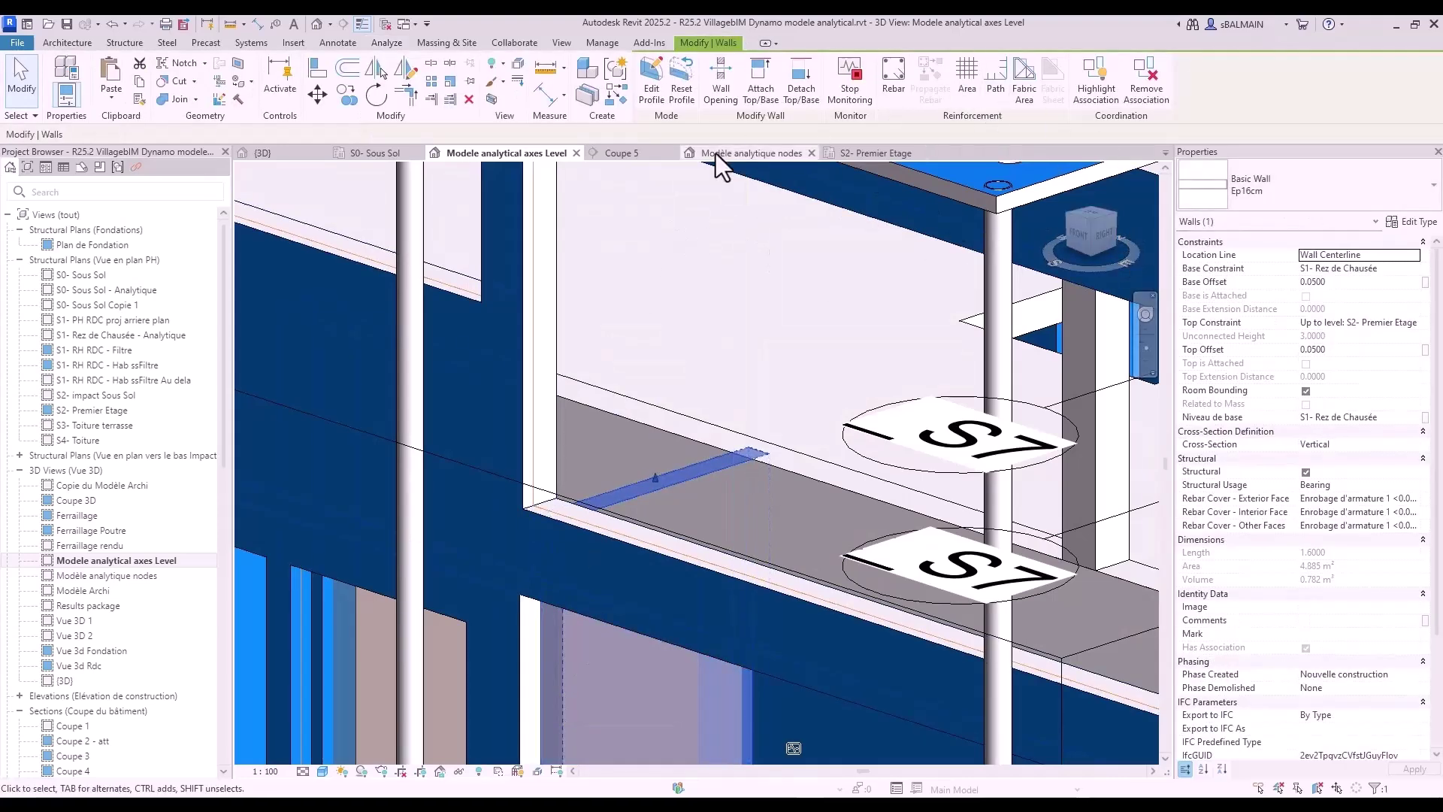
{"action": "left_click", "coordinate": [848, 91]}
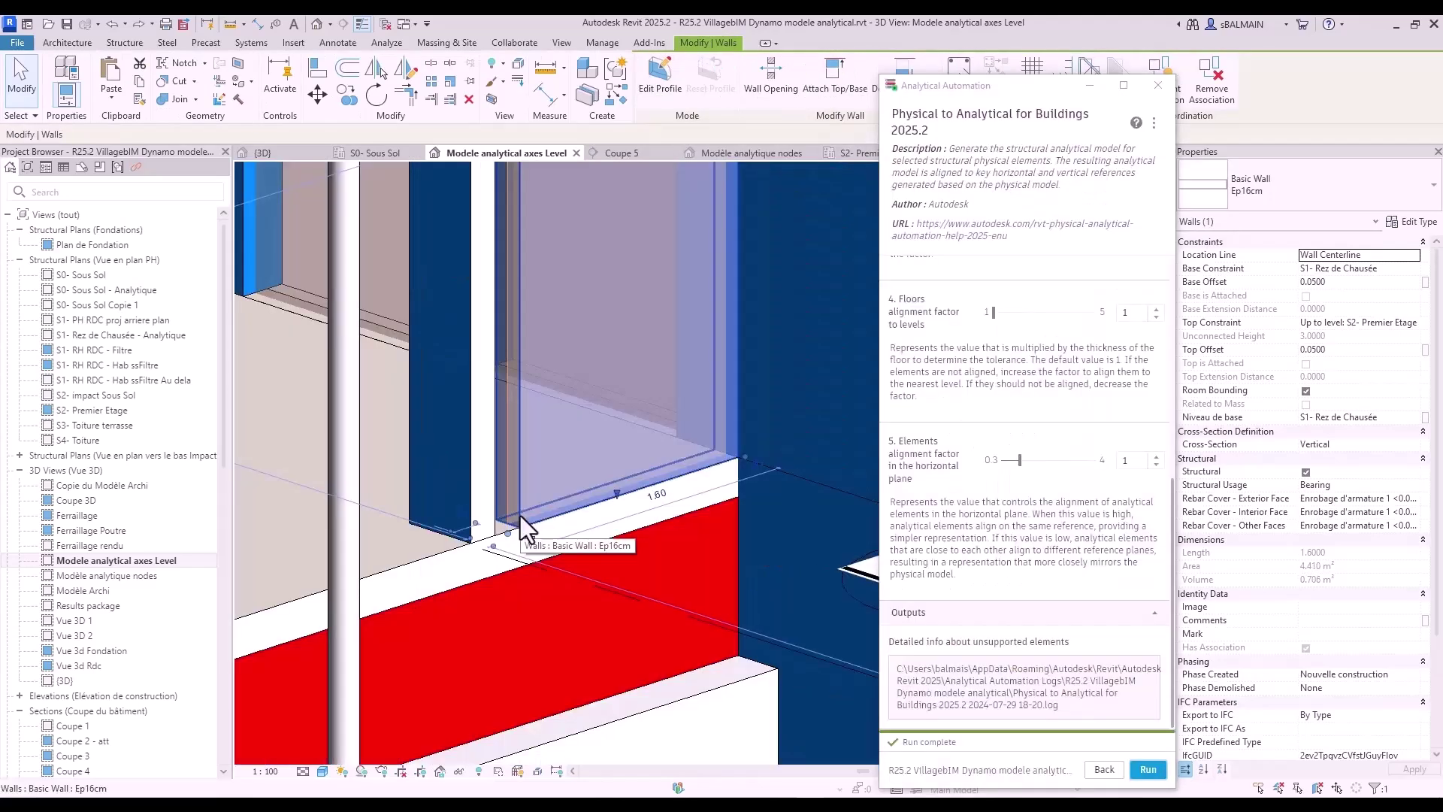
{"action": "key", "text": "r"}
{"action": "key", "text": "s"}
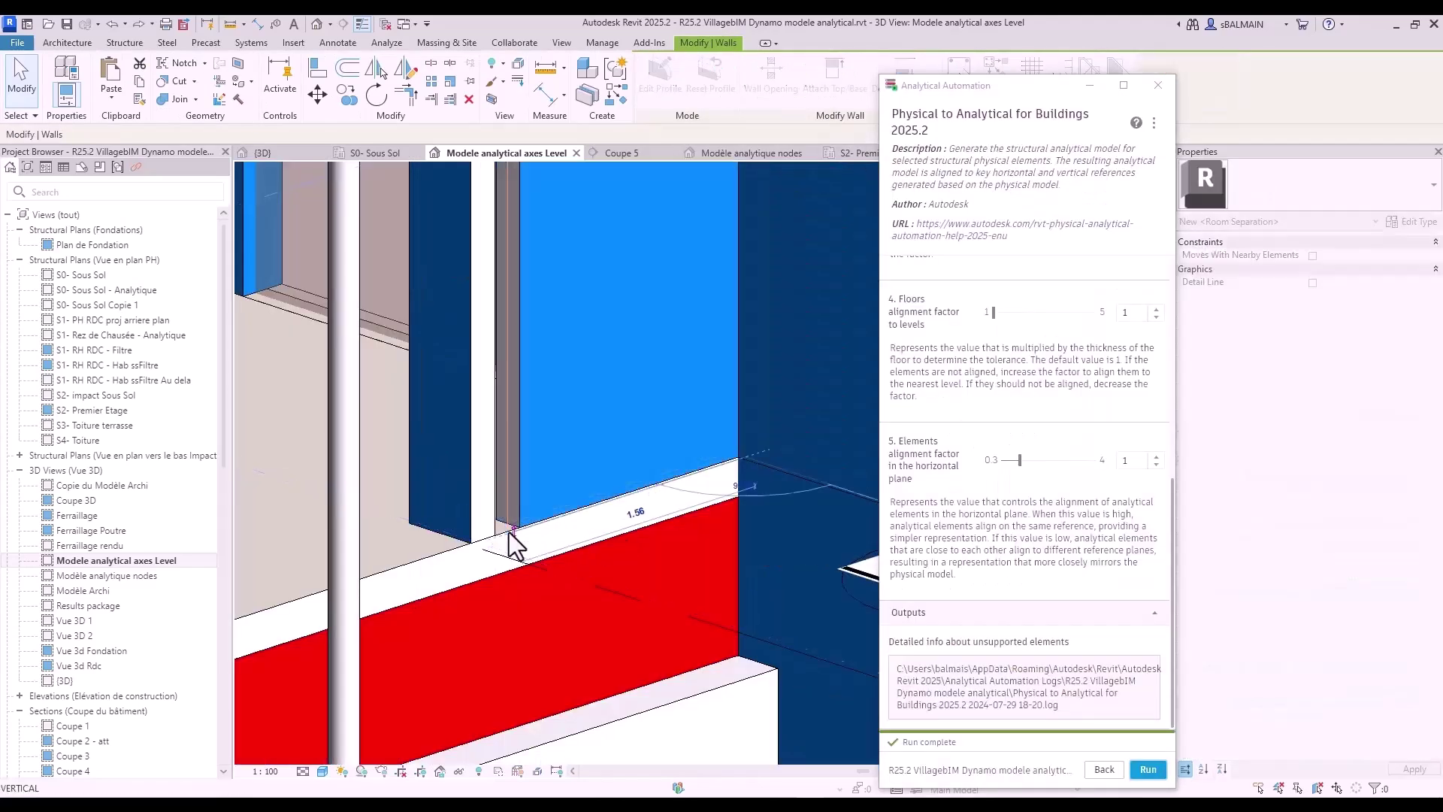
{"action": "key", "text": "Escape"}
{"action": "key", "text": "Escape"}
{"action": "left_click", "coordinate": [562, 428]}
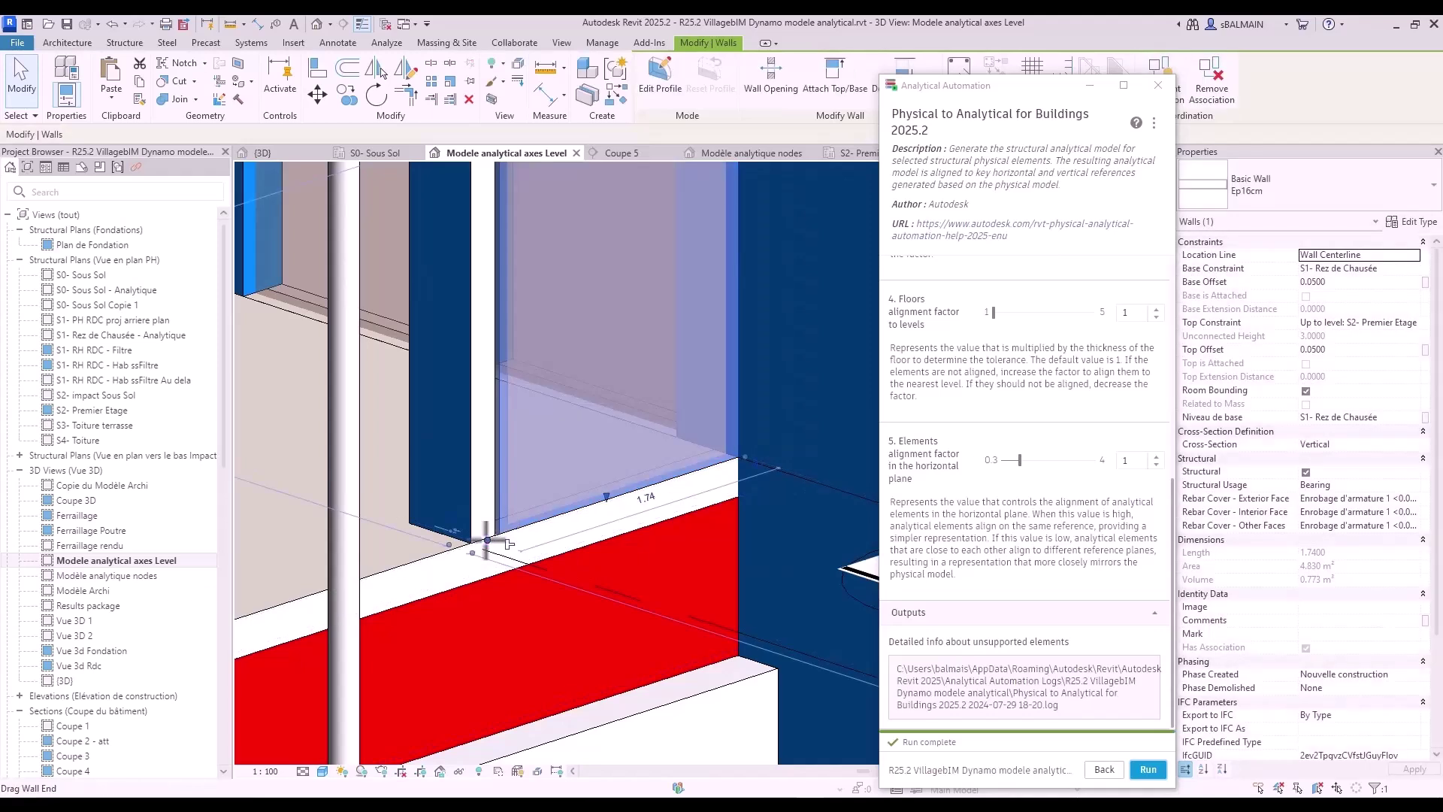
{"action": "key", "text": "Escape"}
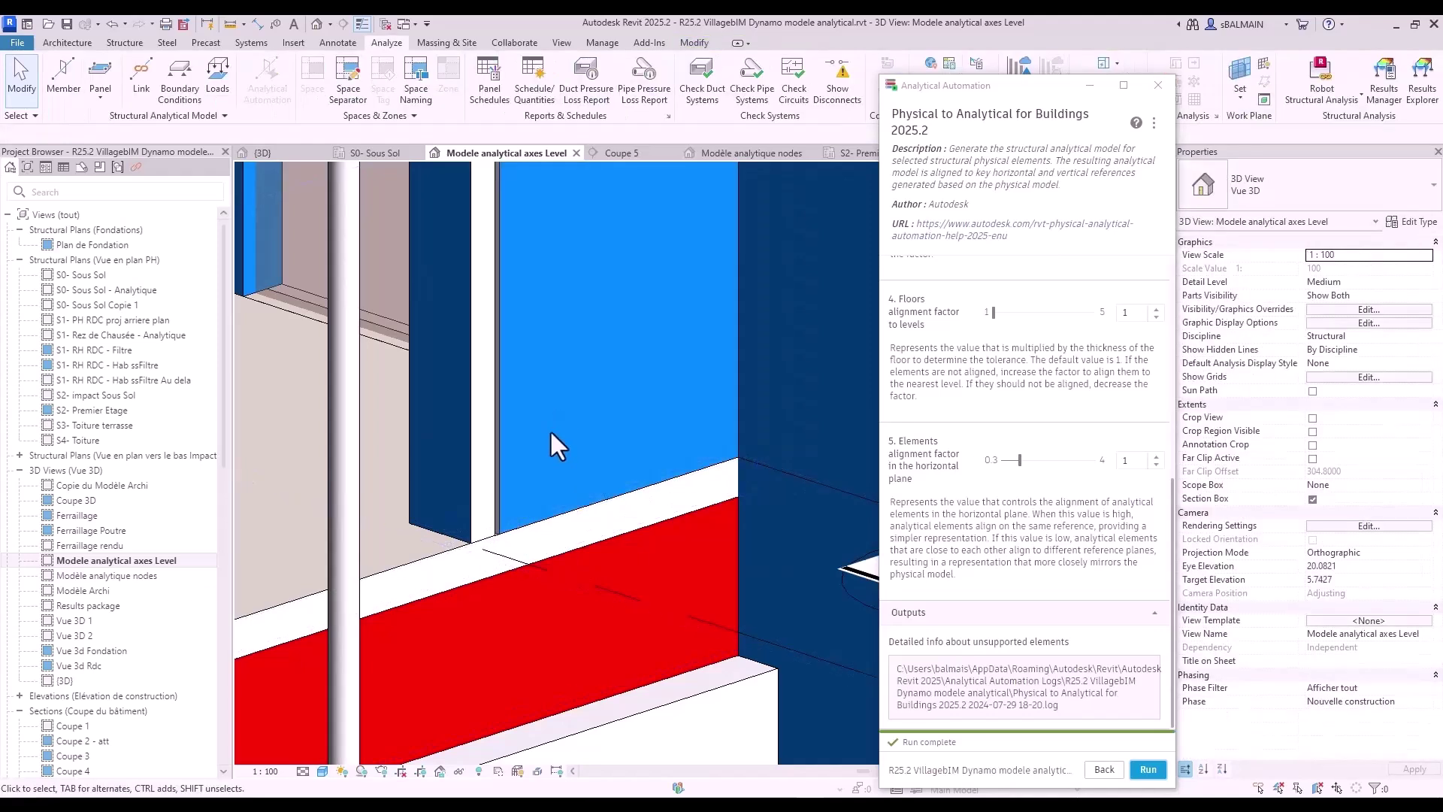
Display the Modele analytical axes Level view as a wireframe around the lengthened Ep16cm wall
{"action": "left_click", "coordinate": [535, 520]}
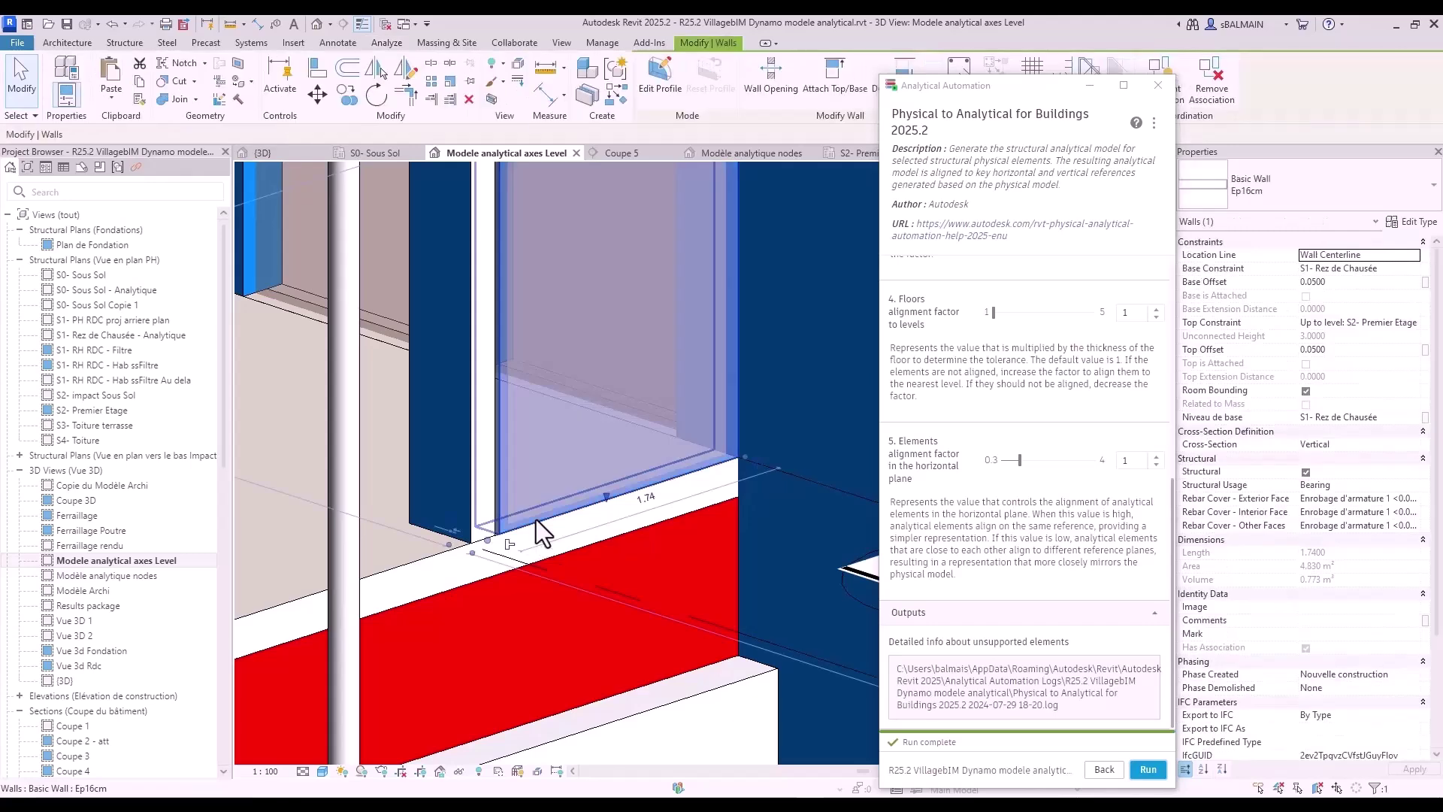
{"action": "left_click", "coordinate": [322, 771]}
{"action": "left_click", "coordinate": [330, 679]}
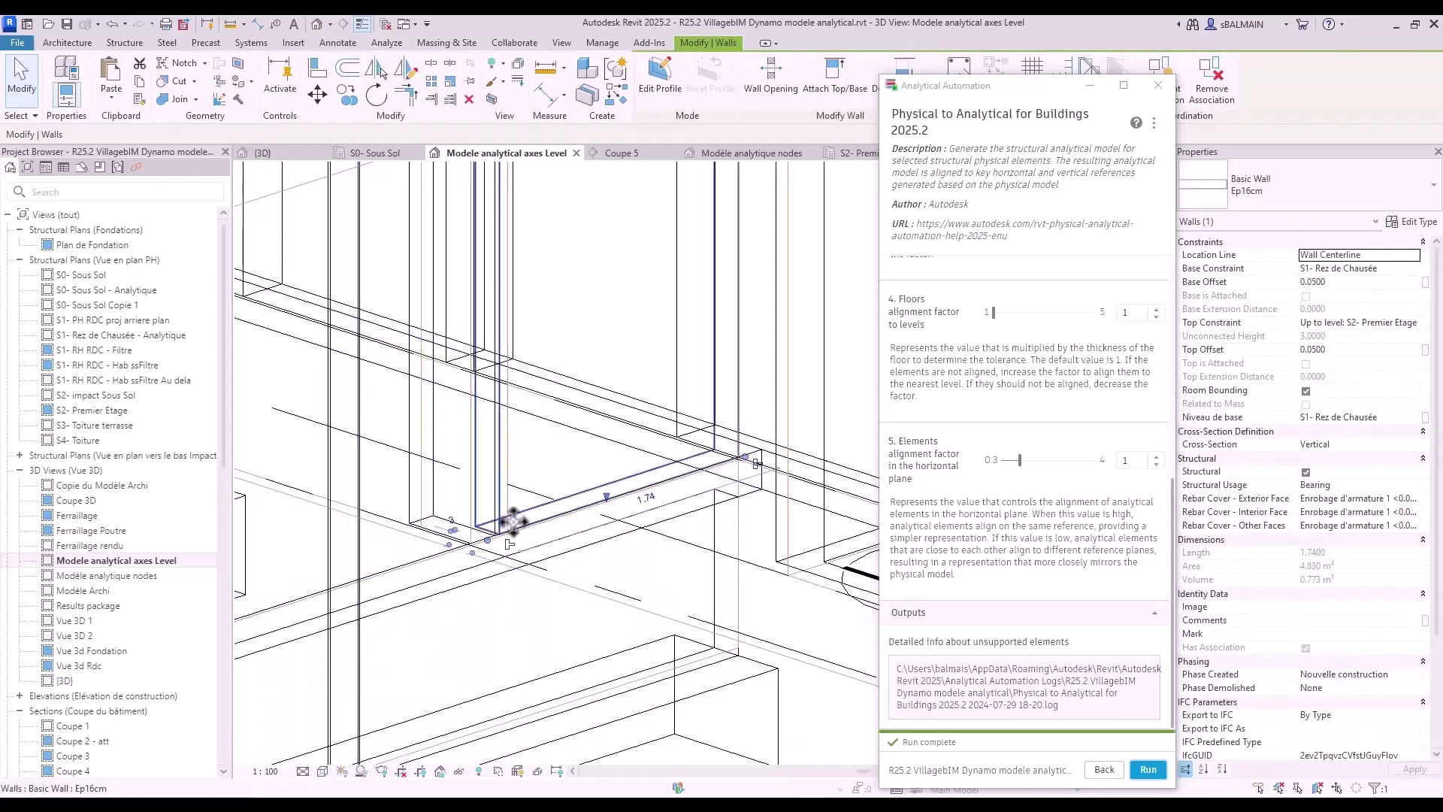
{"action": "key", "text": "Escape"}
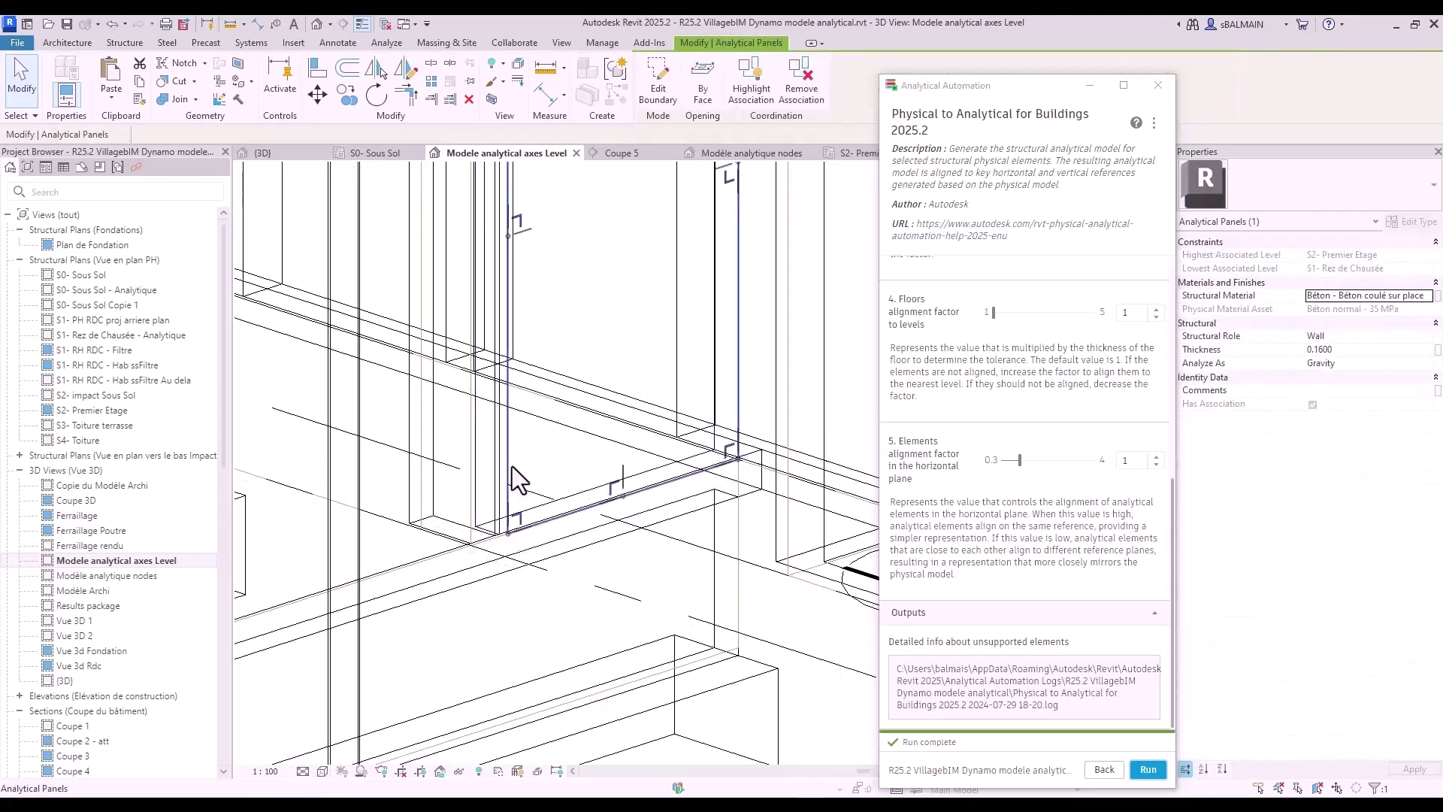
Rerun Physical to Analytical for Buildings and select the analytical panel of the lengthened wall to examine its edges
{"action": "left_click", "coordinate": [1145, 769]}
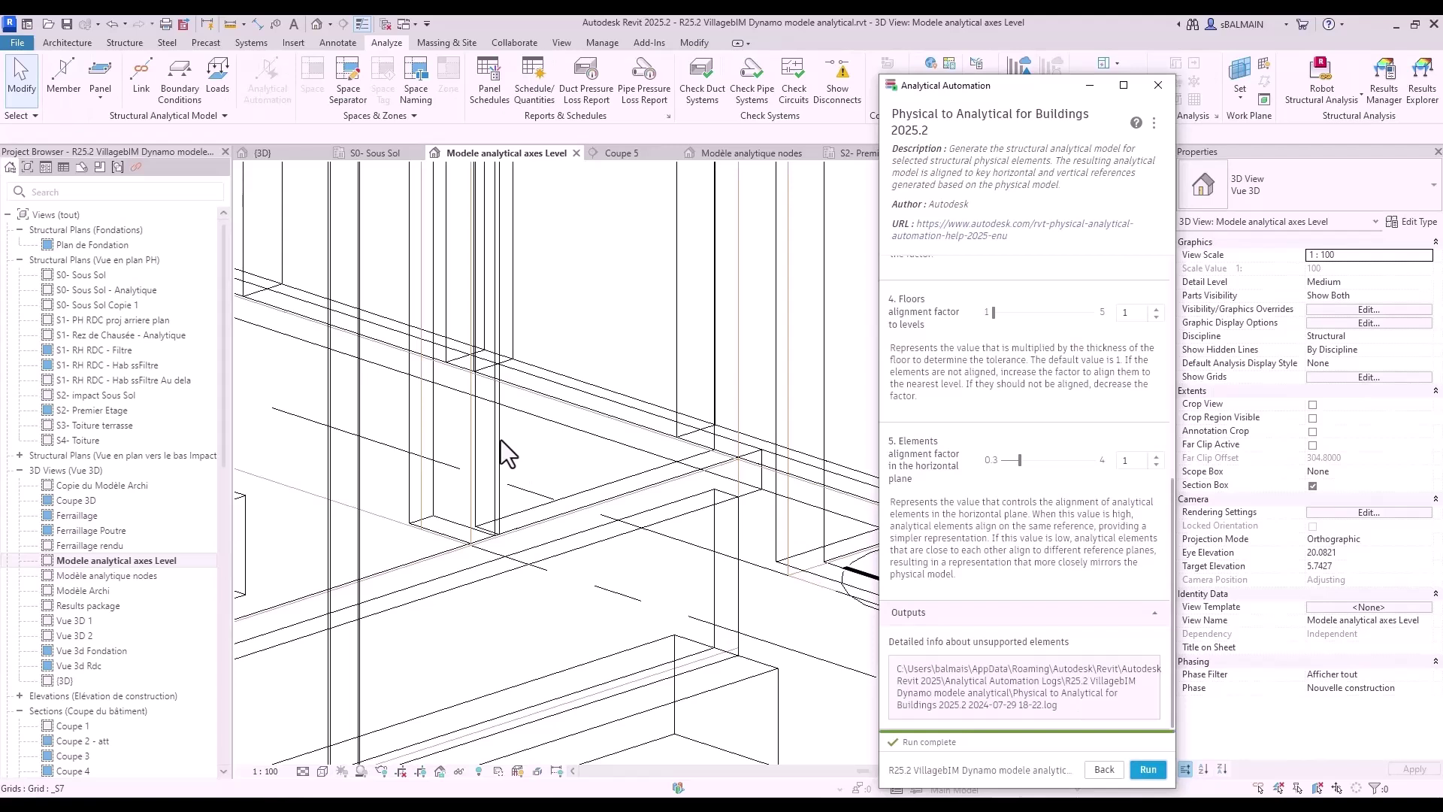
{"action": "left_click", "coordinate": [515, 536]}
{"action": "middle_click_drag", "start_coordinate": [548, 274], "coordinate": [506, 385]}
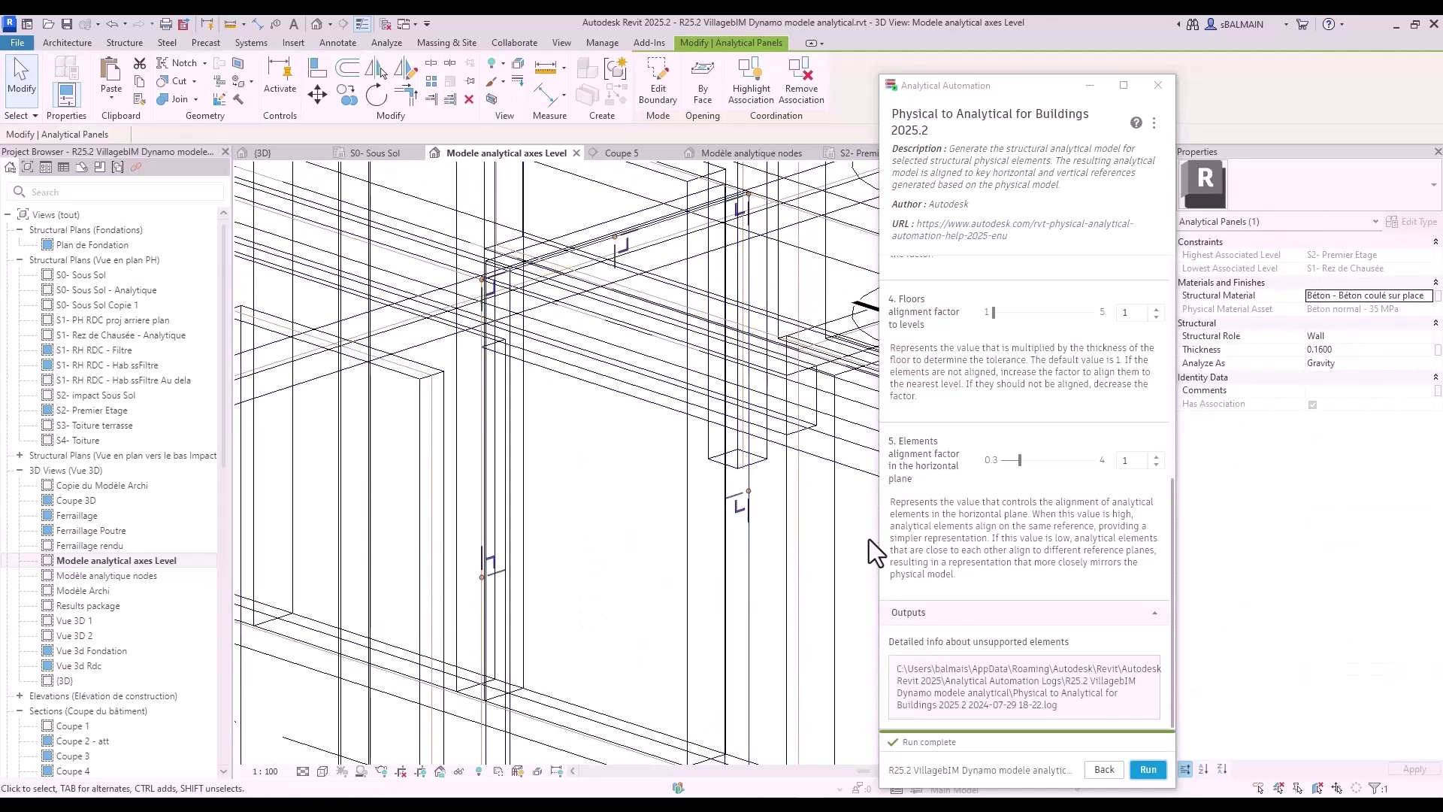
Switch to Robot Structural Analysis and close the window holding the previously transferred structure
{"action": "key", "text": "alt+Tab"}
{"action": "right_click", "coordinate": [368, 785]}
{"action": "left_click", "coordinate": [363, 793]}
{"action": "right_click", "coordinate": [353, 791]}
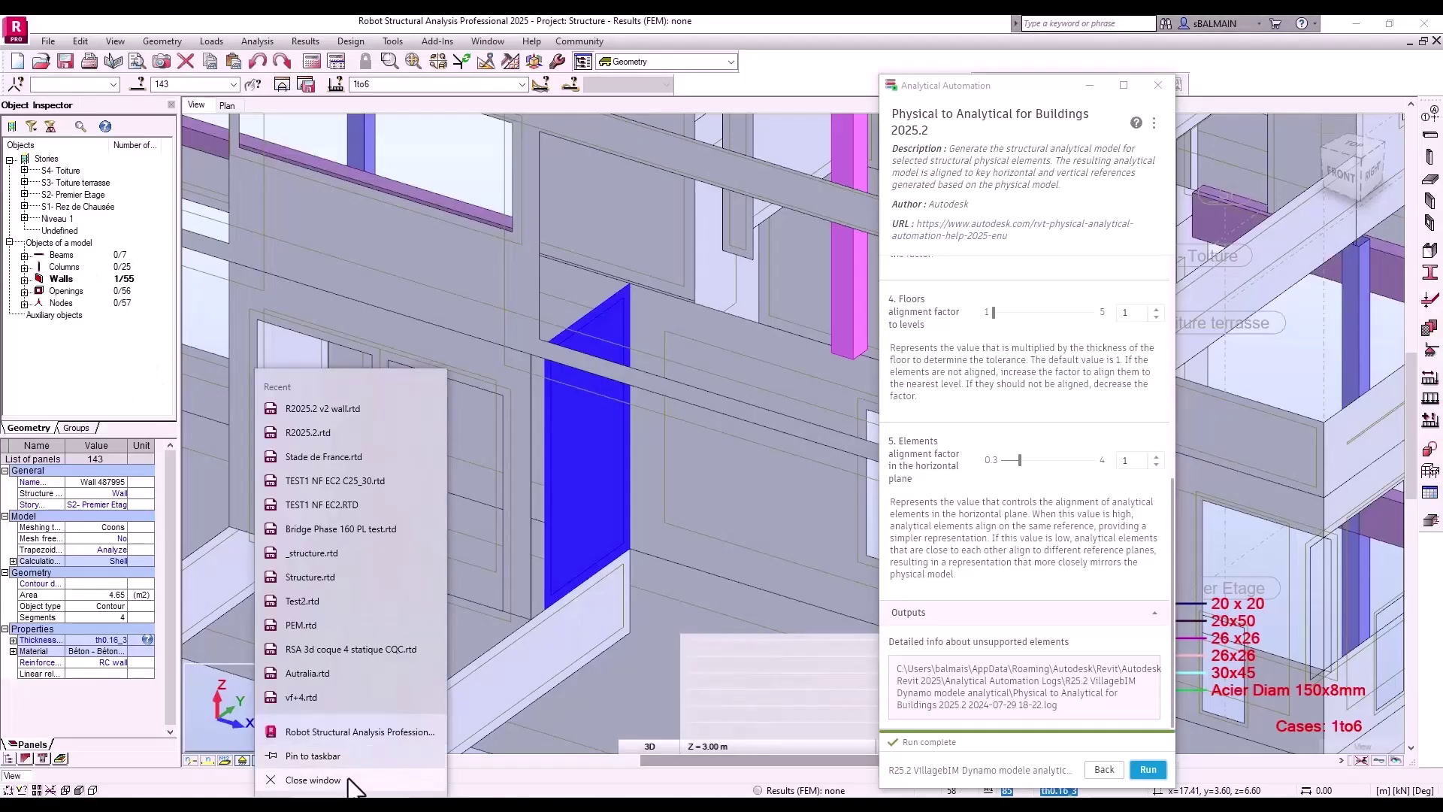
{"action": "left_click", "coordinate": [353, 778]}
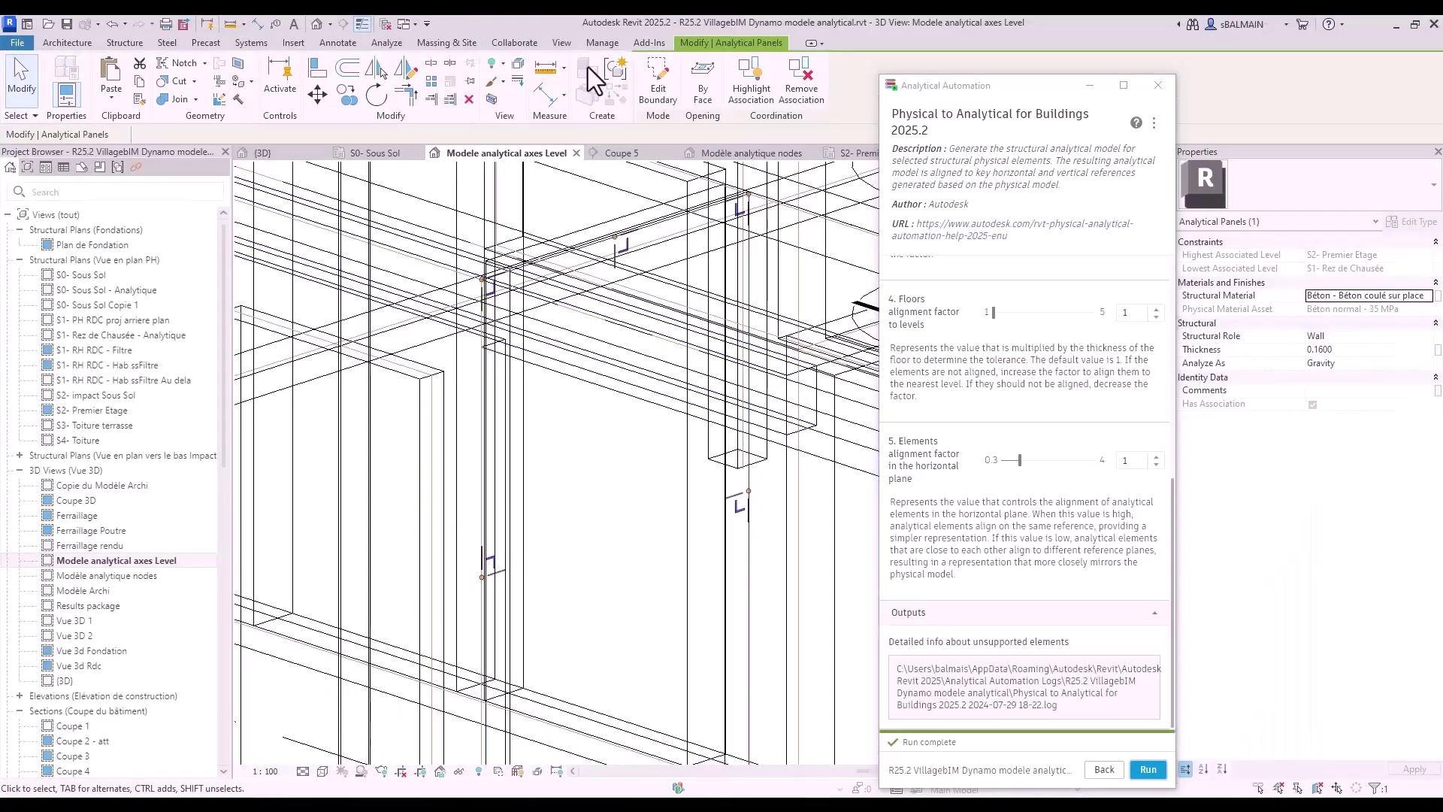
Send the Revit analytical model to Robot Structural Analysis using direct integration
{"action": "left_click", "coordinate": [381, 43]}
{"action": "left_click", "coordinate": [1327, 88]}
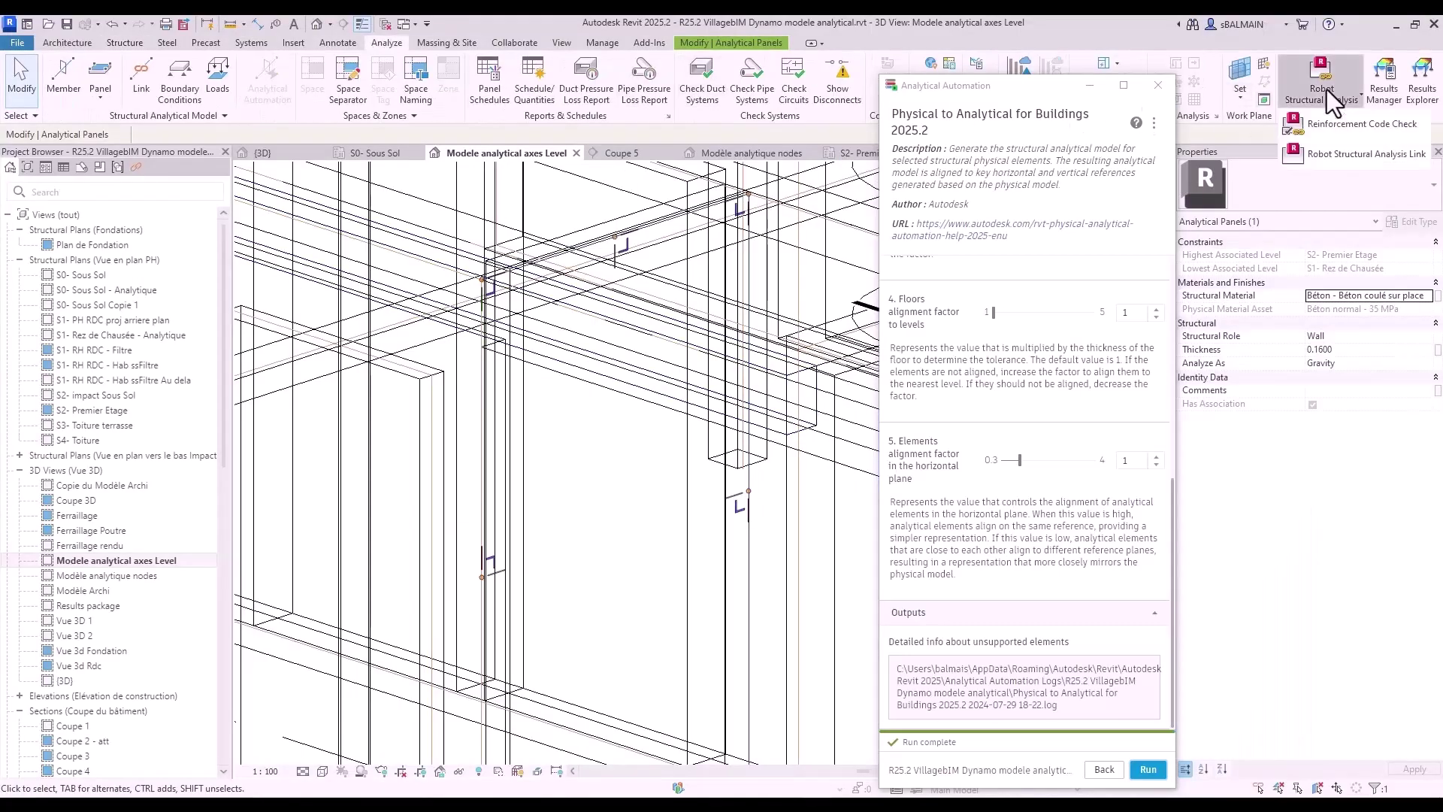
{"action": "left_click", "coordinate": [1337, 152]}
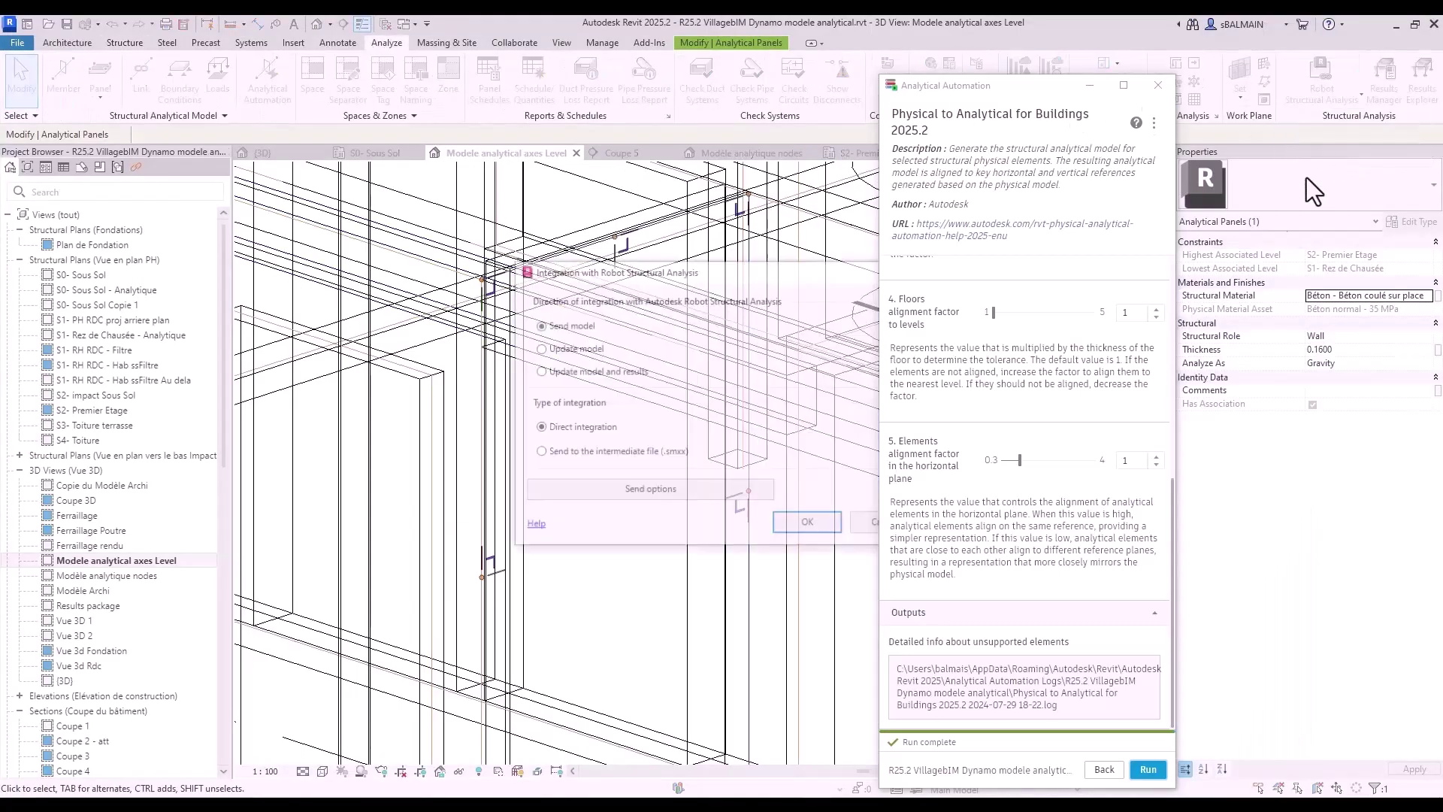
{"action": "left_click", "coordinate": [810, 524]}
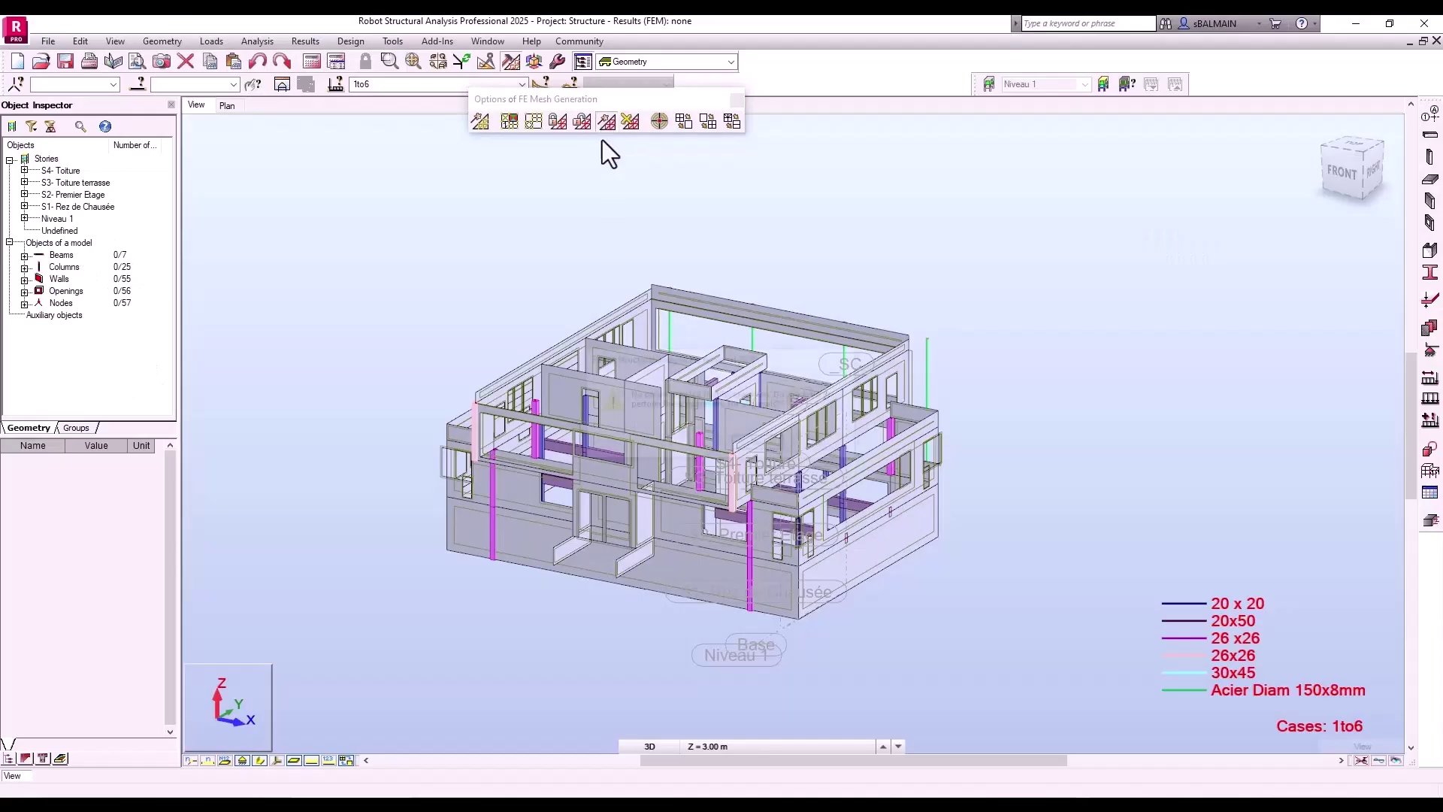
Generate the finite element mesh for all walls of the transferred model and examine it around the building
{"action": "left_click", "coordinate": [606, 122]}
{"action": "left_click", "coordinate": [753, 442]}
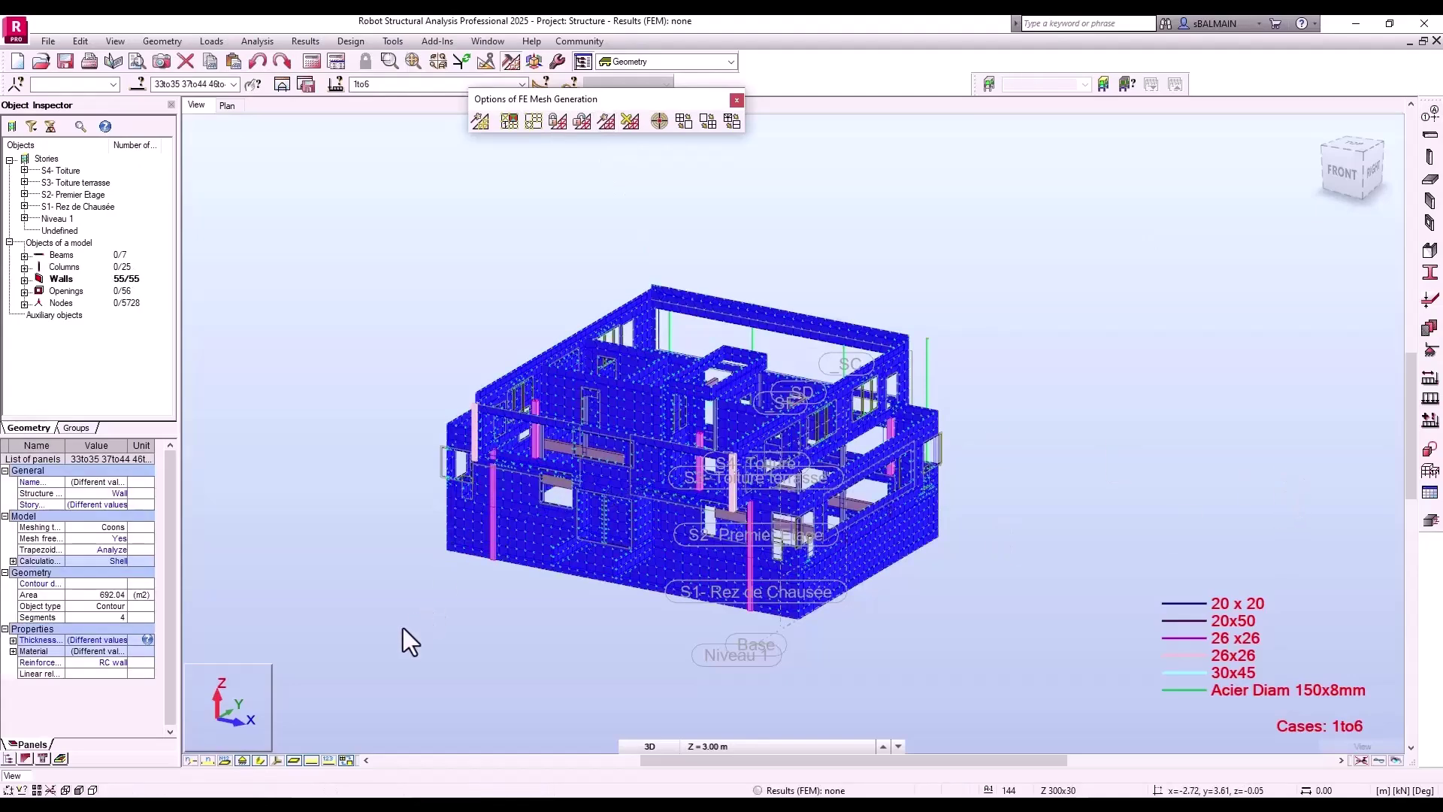
{"action": "middle_click_drag", "start_coordinate": [385, 495], "coordinate": [312, 413], "text": "shift"}
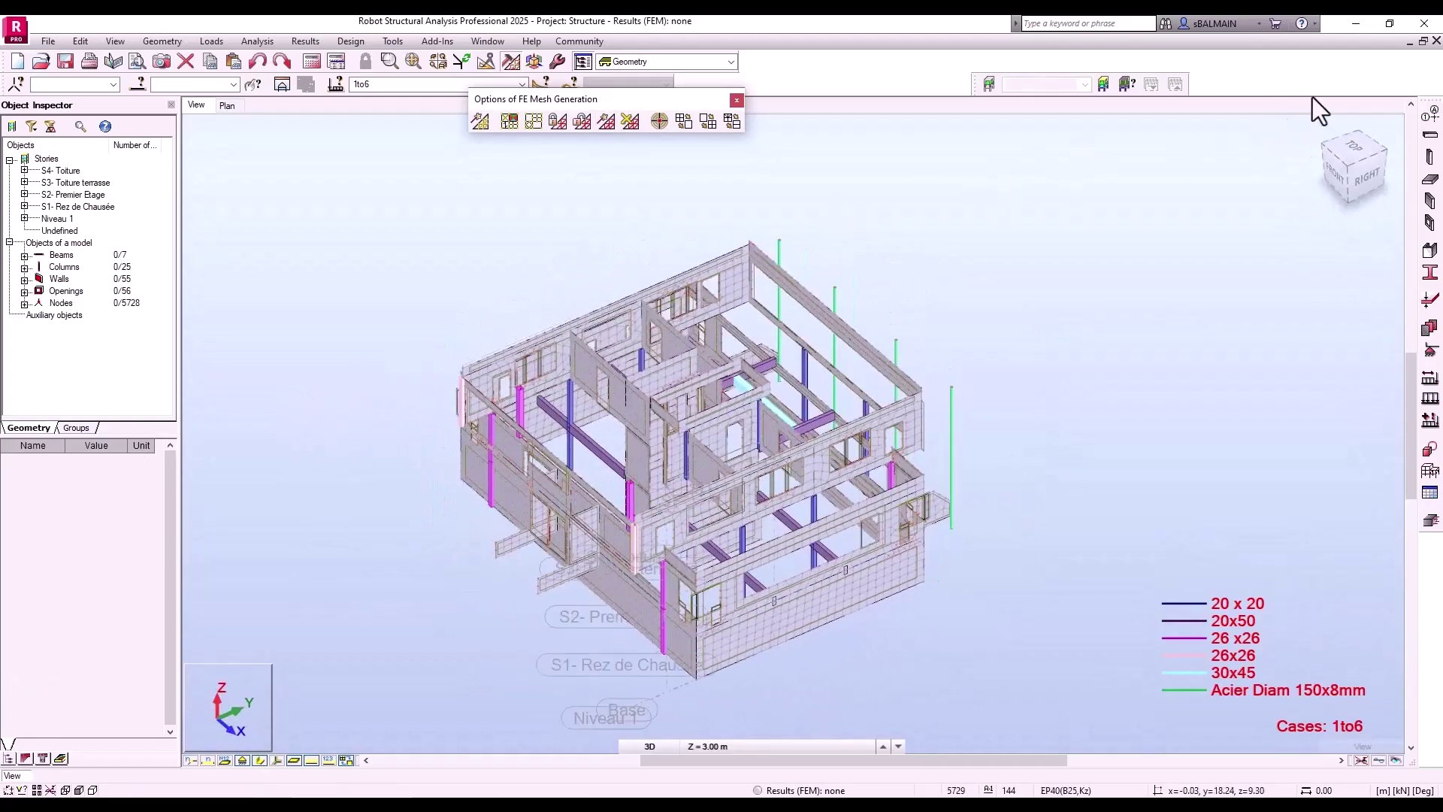
Switch back to Revit and open the {3D} view of the building
{"action": "left_click", "coordinate": [1355, 30]}
{"action": "scroll", "coordinate": [814, 529], "scroll_direction": "down", "scroll_amount": 10}
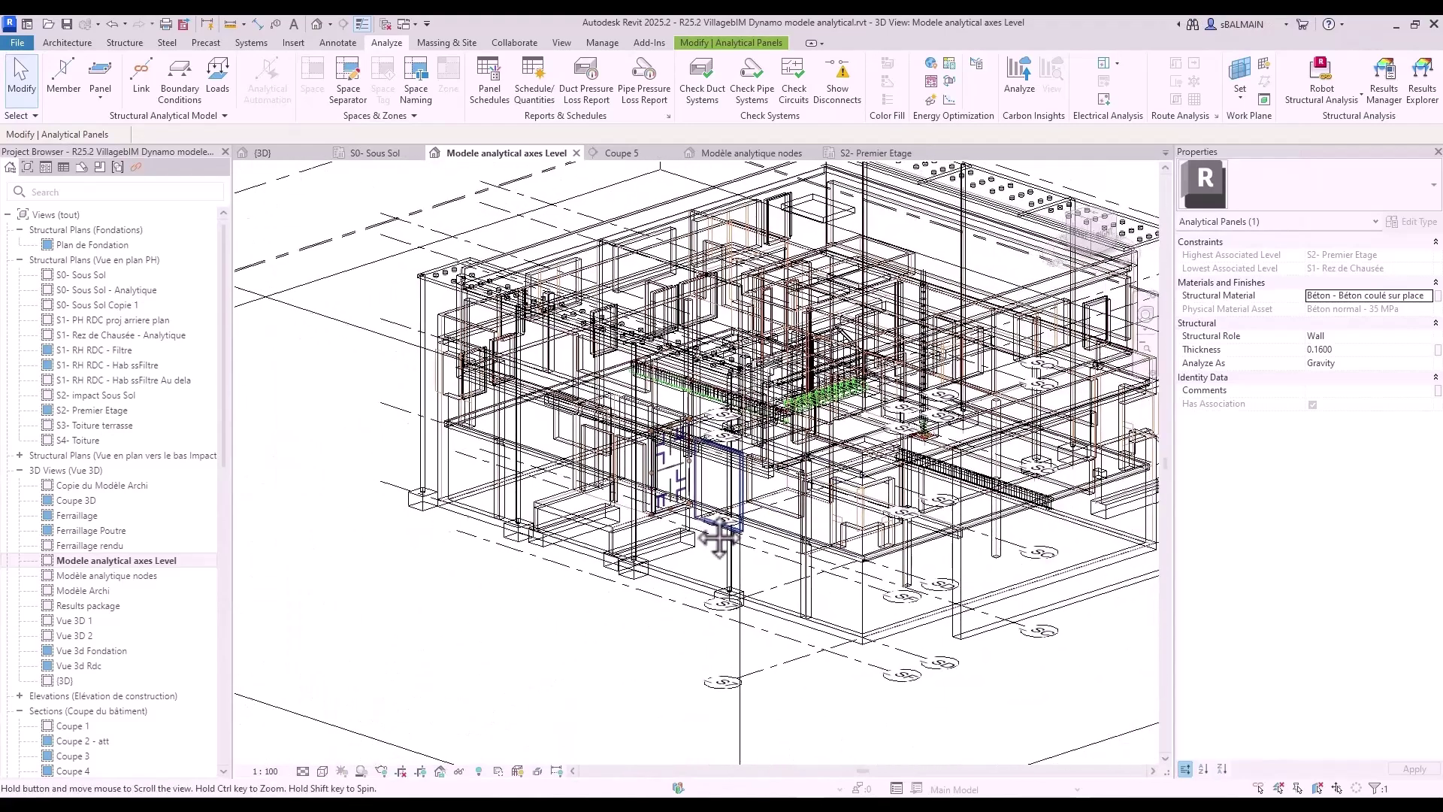
{"action": "double_click", "coordinate": [102, 686]}
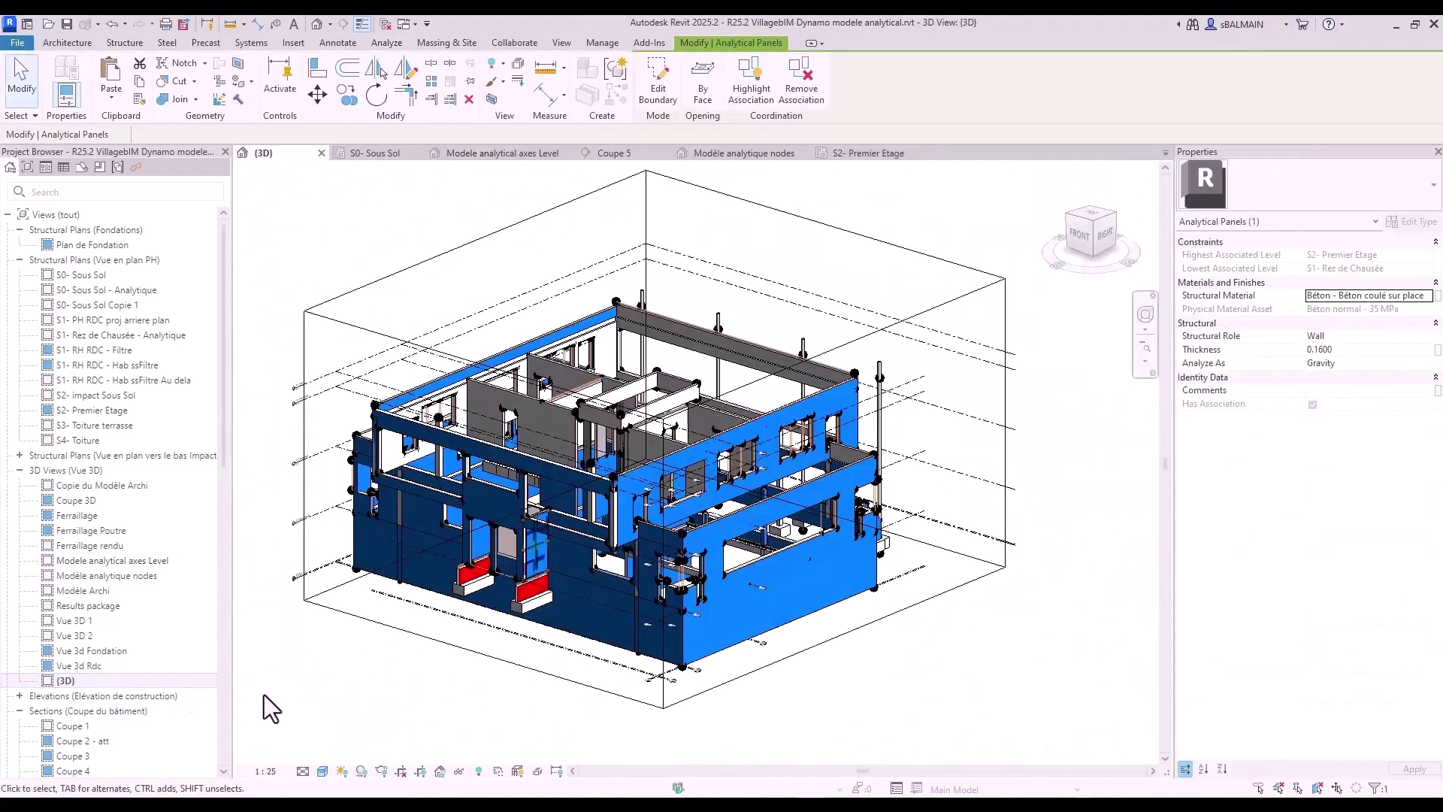
Make the Floors model category visible in the {3D} view
{"action": "key", "text": "v"}
{"action": "key", "text": "v"}
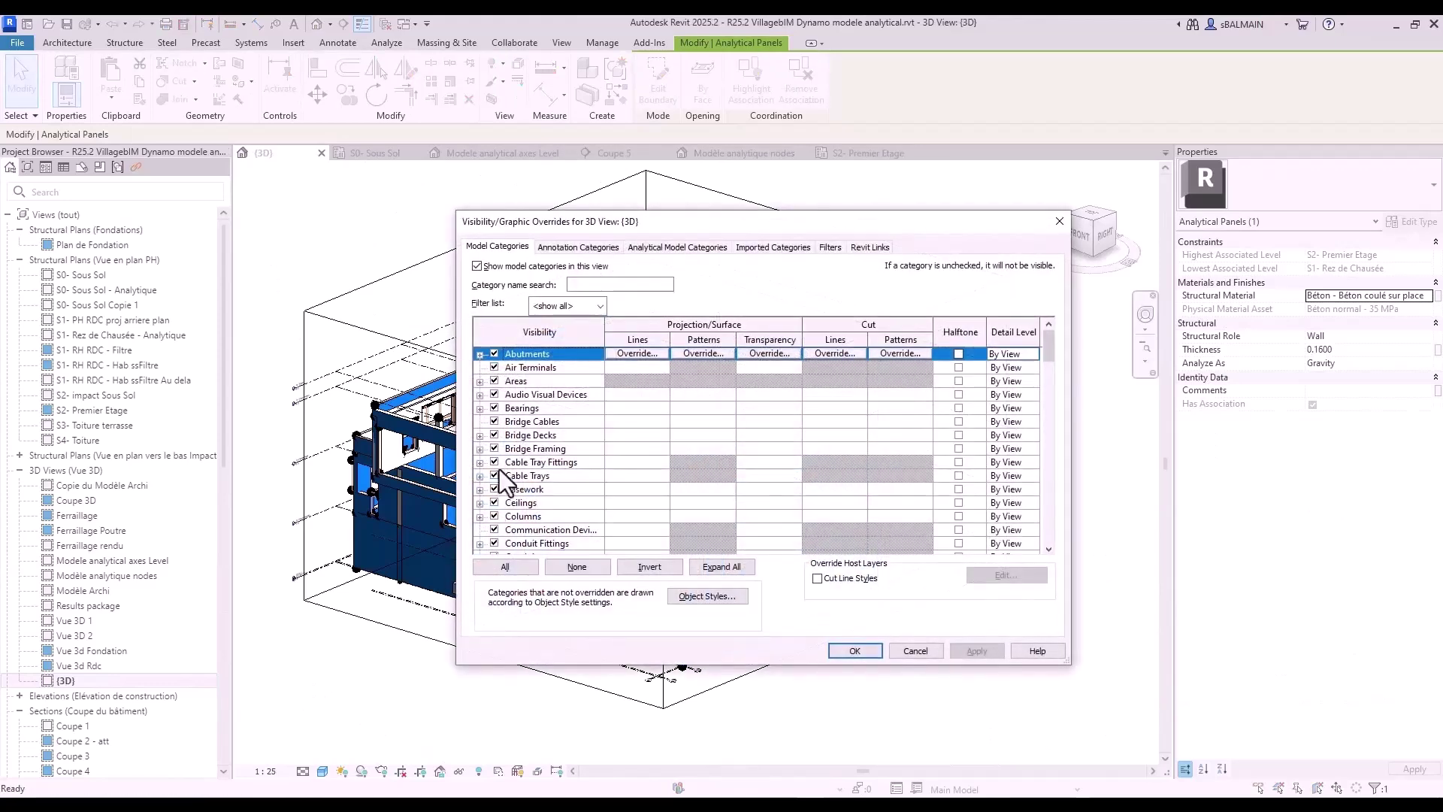
{"action": "left_click", "coordinate": [526, 507]}
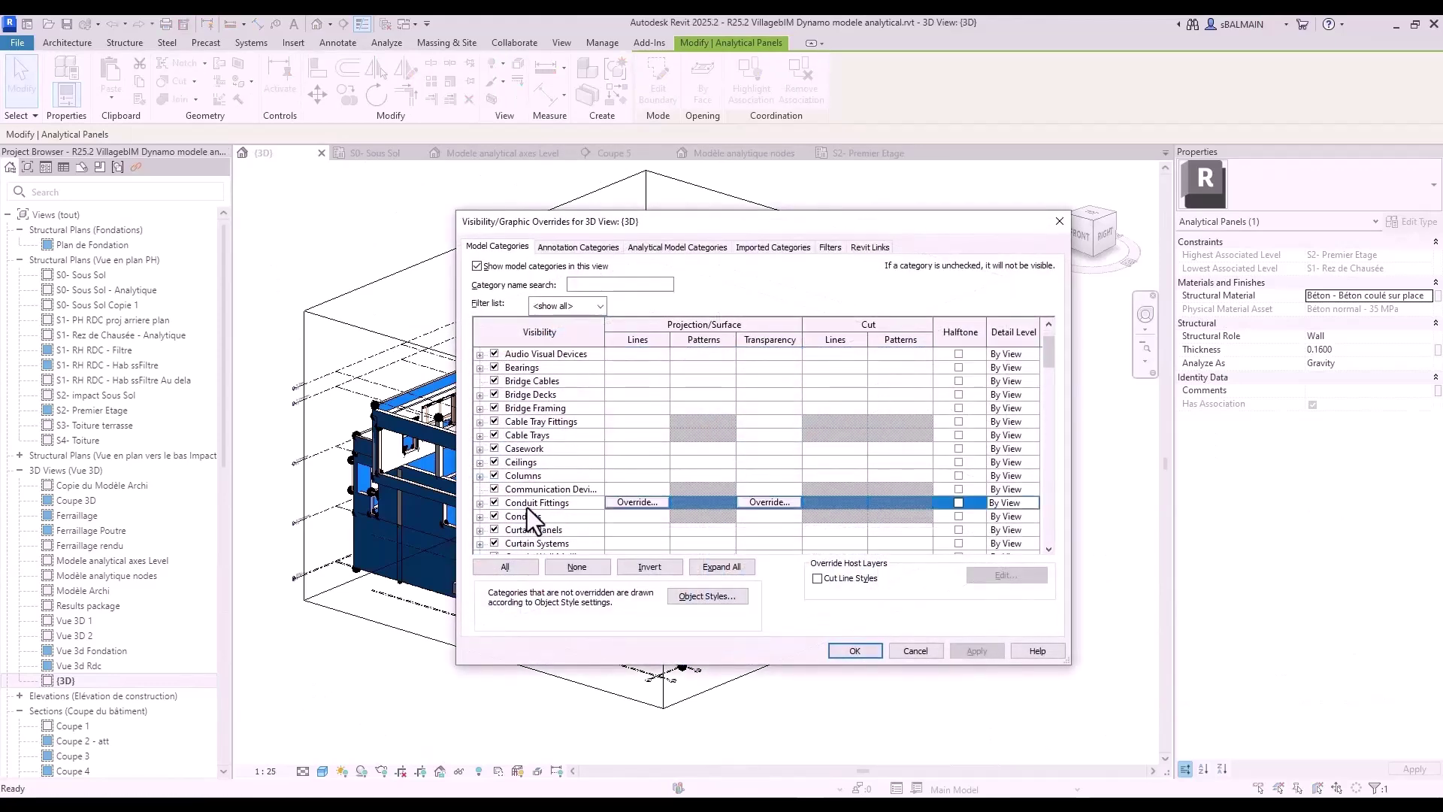
{"action": "key", "text": "Down"}
{"action": "key", "text": "Down"}
{"action": "key", "text": "Down"}
{"action": "key", "text": "Down"}
{"action": "key", "text": "Down"}
{"action": "key", "text": "Down"}
{"action": "key", "text": "Down"}
{"action": "key", "text": "Down"}
{"action": "key", "text": "Down"}
{"action": "key", "text": "Down"}
{"action": "key", "text": "Down"}
{"action": "key", "text": "Down"}
{"action": "key", "text": "Down"}
{"action": "key", "text": "Down"}
{"action": "key", "text": "Down"}
{"action": "key", "text": "Down"}
{"action": "key", "text": "Down"}
{"action": "key", "text": "Down"}
{"action": "key", "text": "Down"}
{"action": "key", "text": "Down"}
{"action": "scroll", "coordinate": [526, 507], "scroll_direction": "down", "scroll_amount": 1}
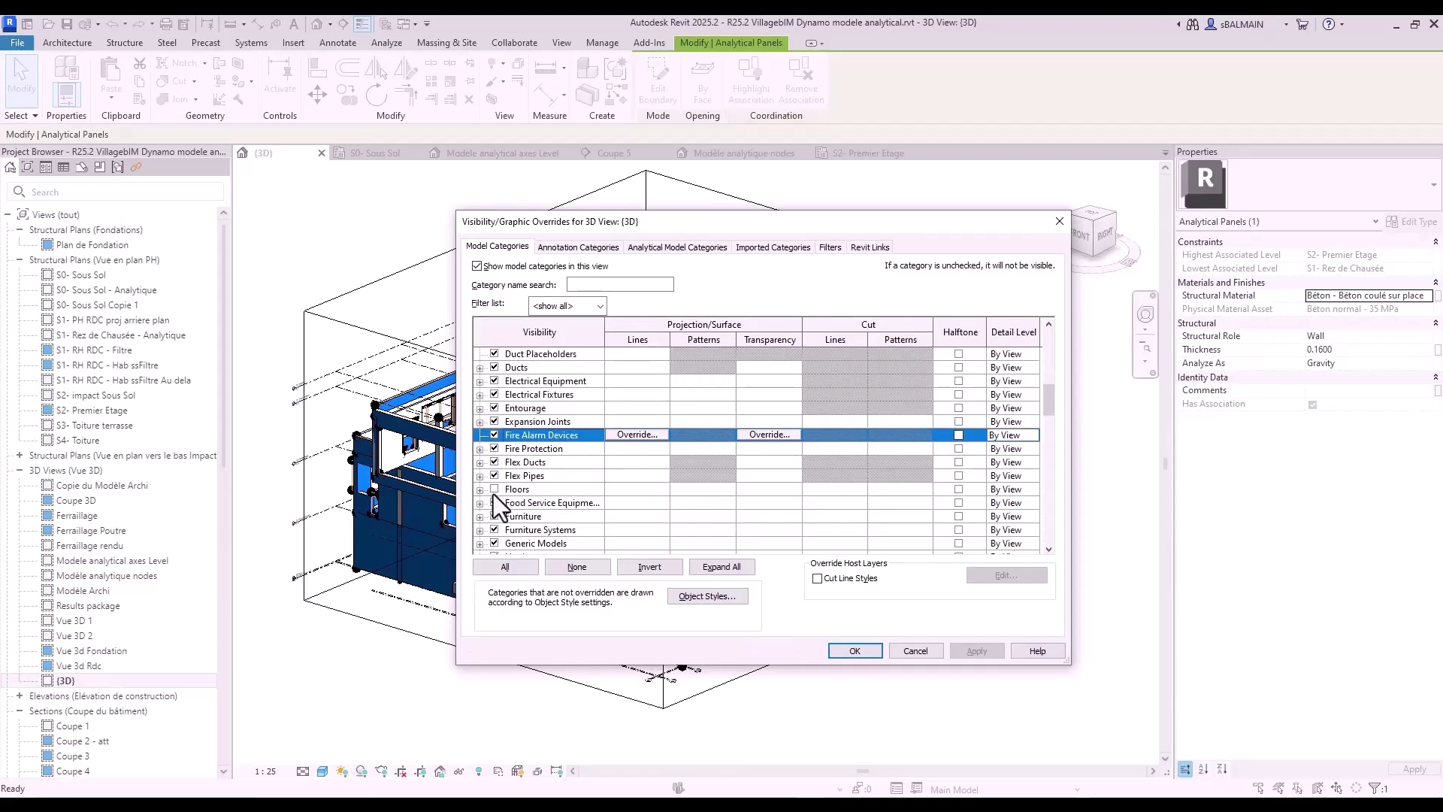
{"action": "left_click", "coordinate": [493, 488]}
{"action": "left_click", "coordinate": [855, 650]}
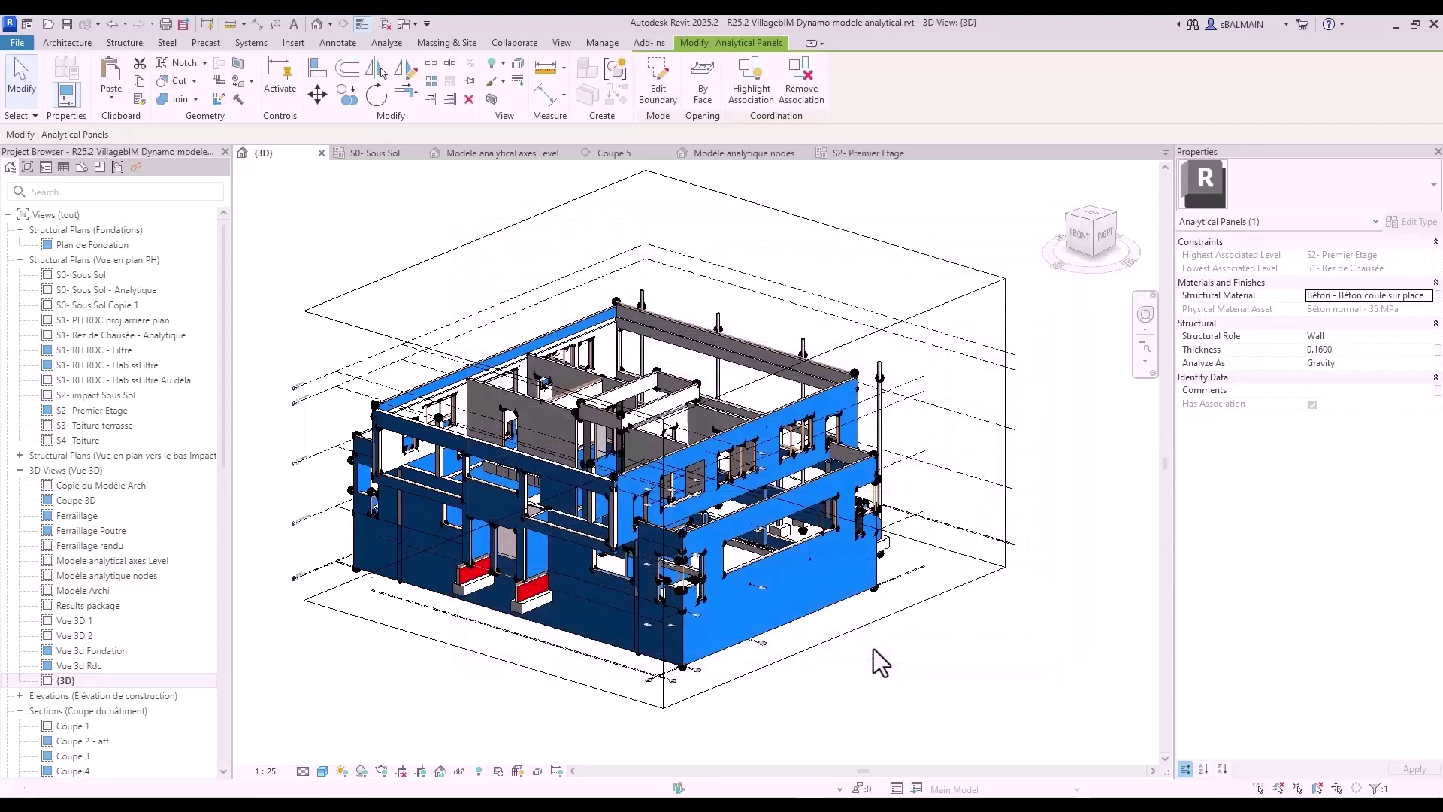
Set the whole building, floors included, as the model elements for Physical to Analytical for Buildings and run it
{"action": "left_click", "coordinate": [1040, 746]}
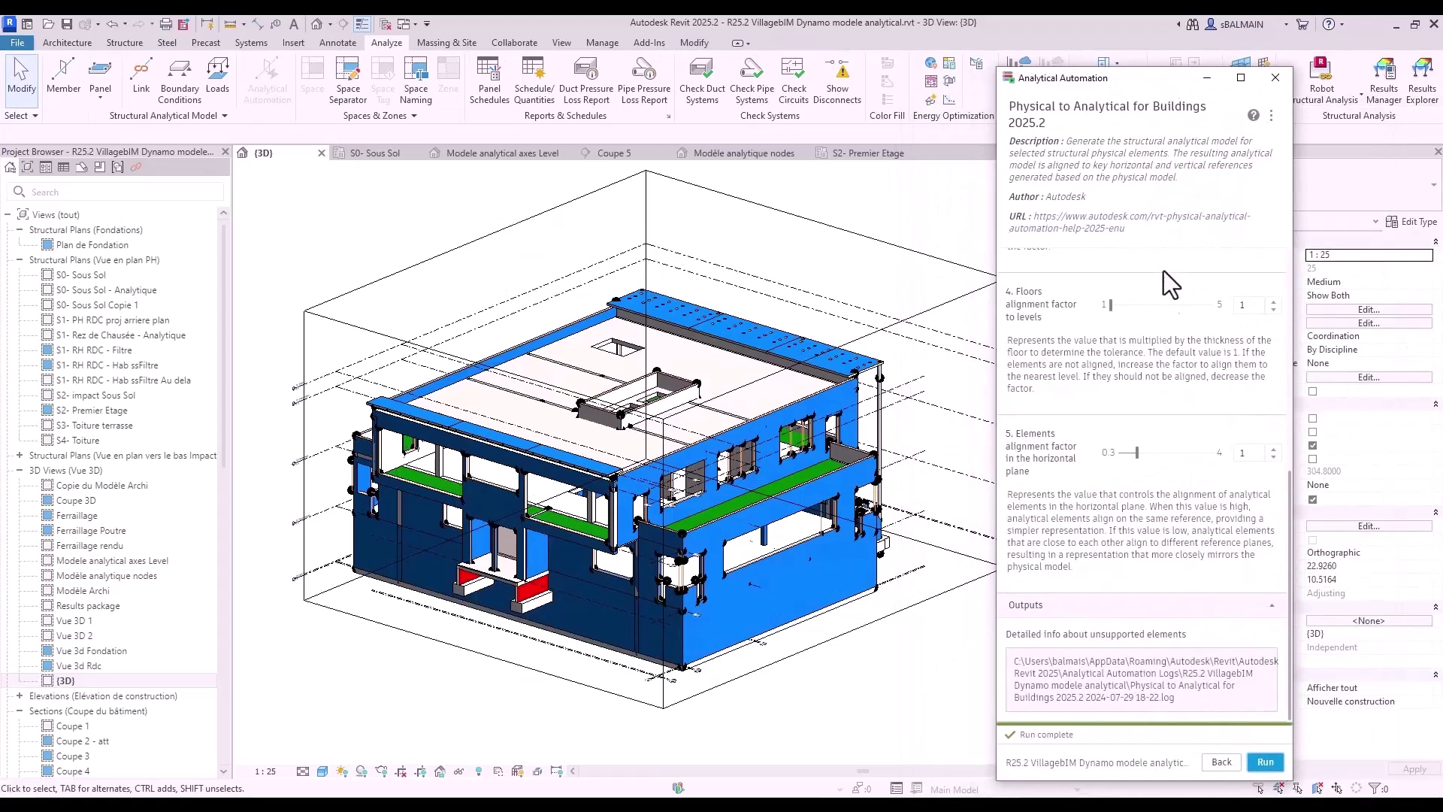
{"action": "scroll", "coordinate": [1173, 305], "scroll_direction": "up", "scroll_amount": 5}
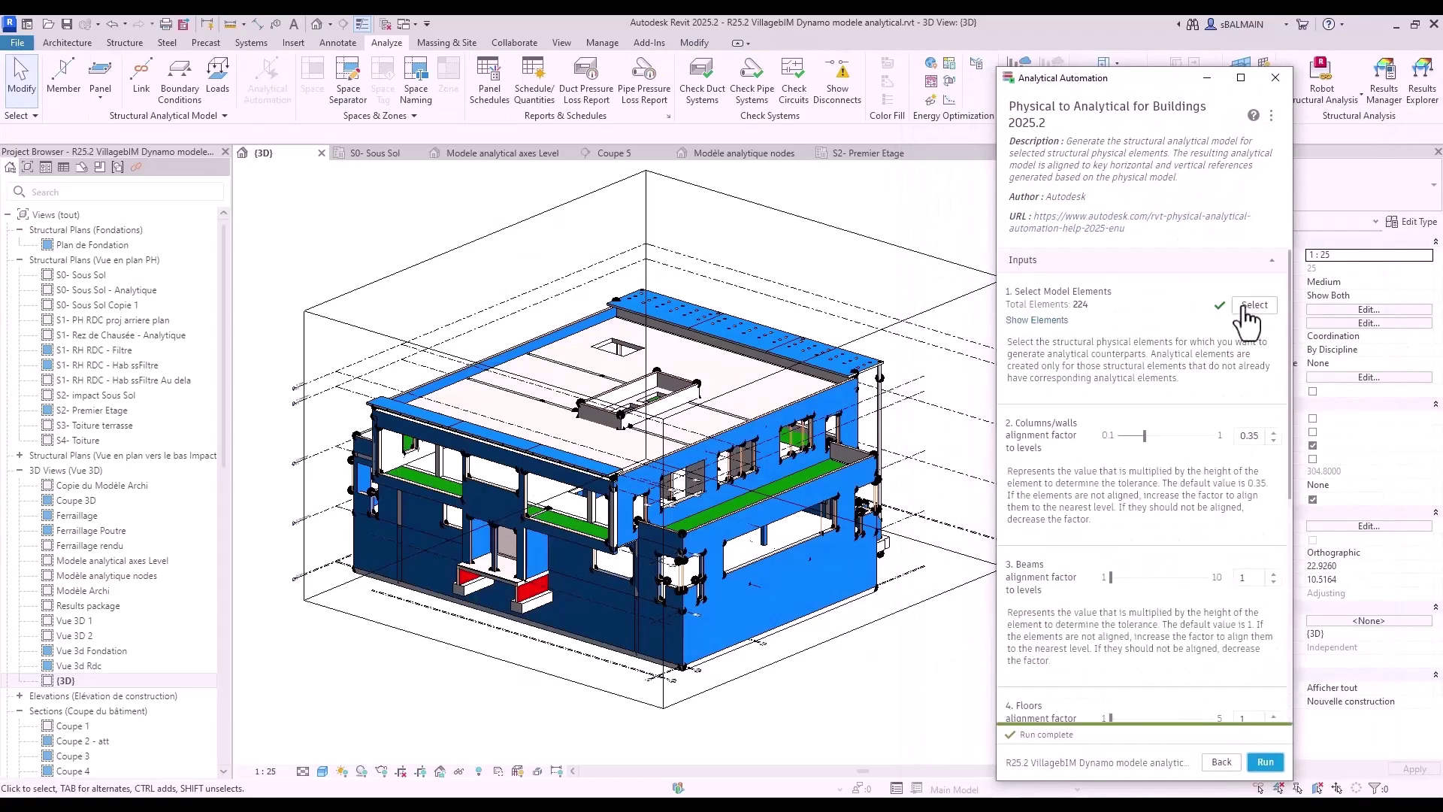
{"action": "left_click", "coordinate": [1242, 308]}
{"action": "left_click_drag", "start_coordinate": [937, 689], "coordinate": [314, 219]}
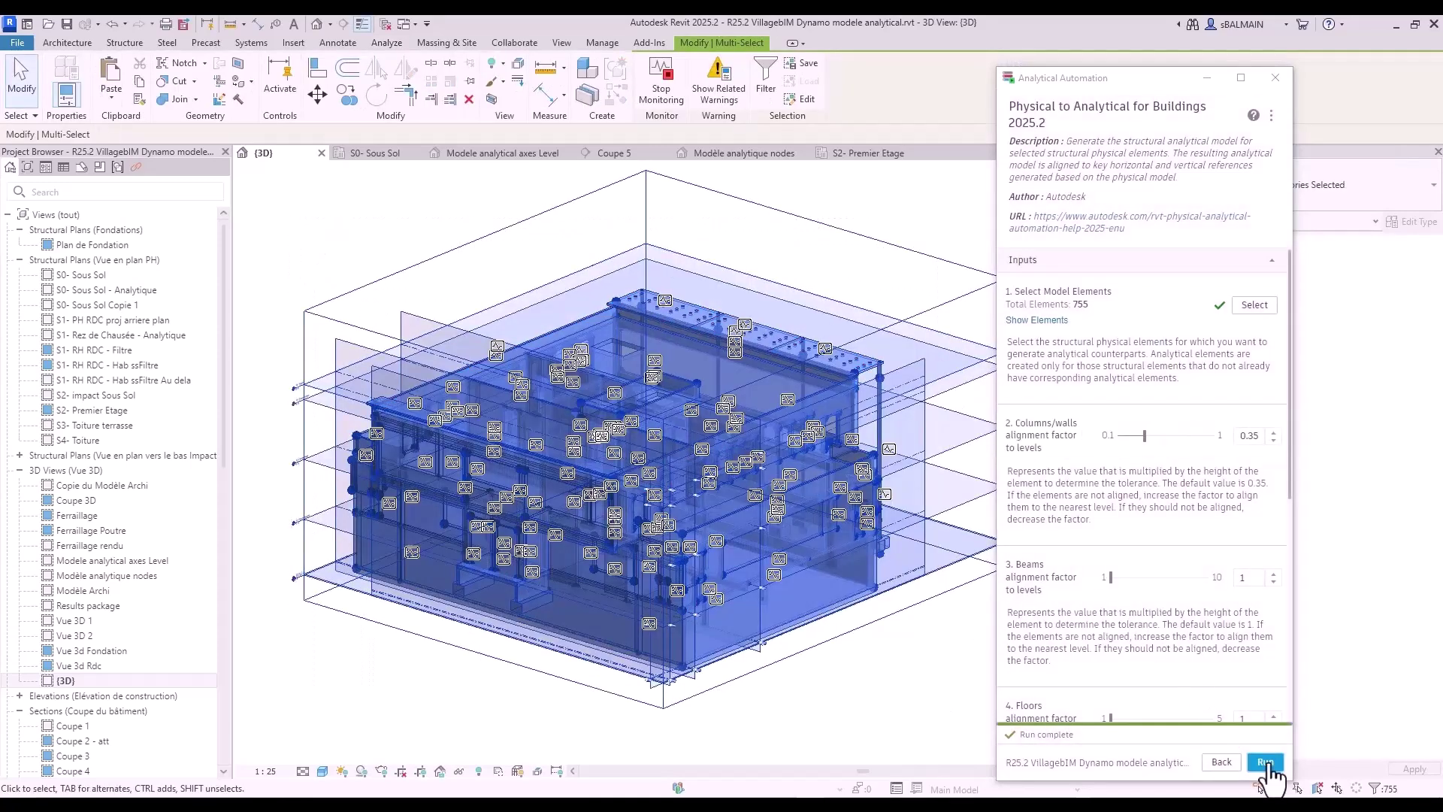
{"action": "left_click", "coordinate": [1265, 762]}
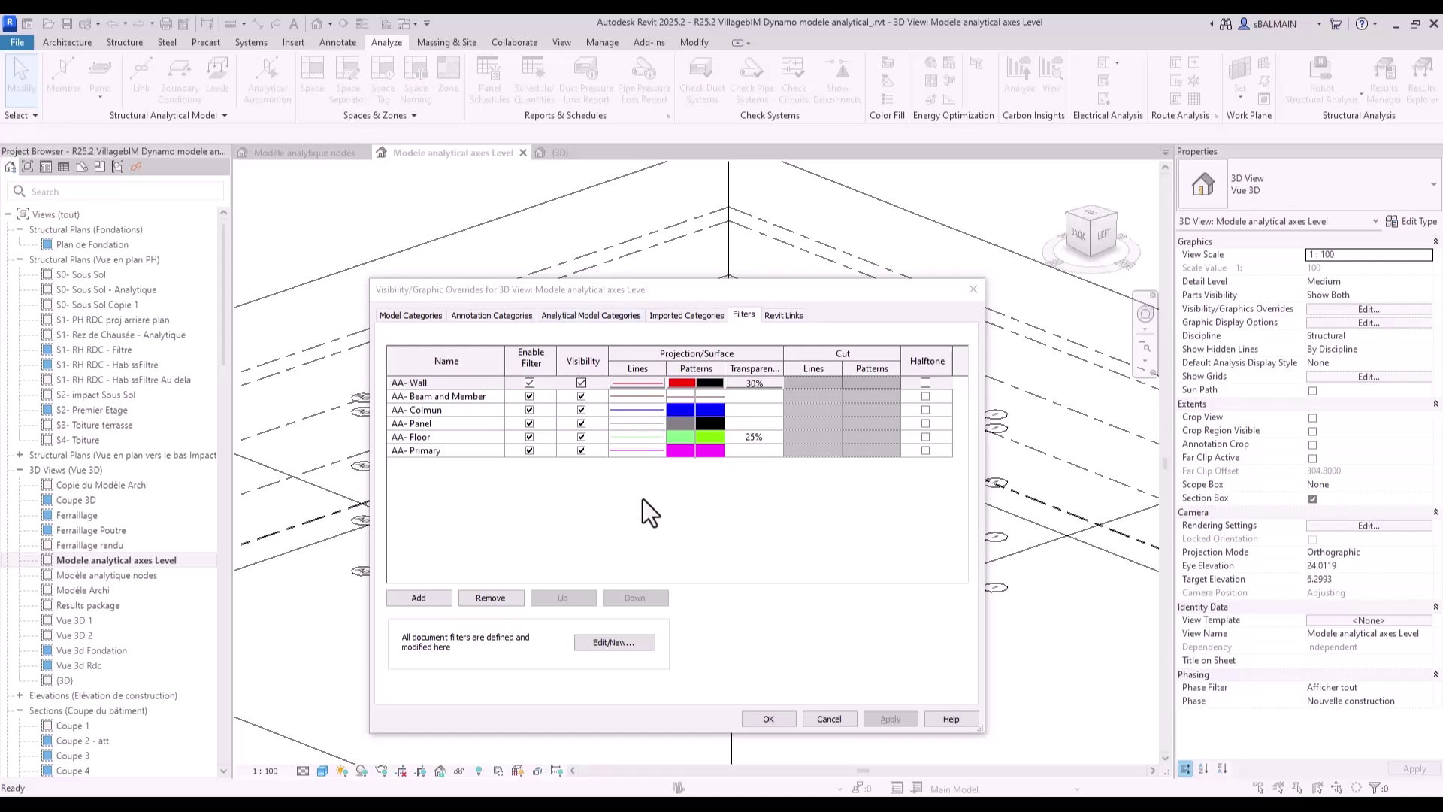
Examine the rules of the AA- Floor, AA- Panel, AA- Primary and AA- Wall view filters and close the visibility settings
{"action": "left_click", "coordinate": [426, 436]}
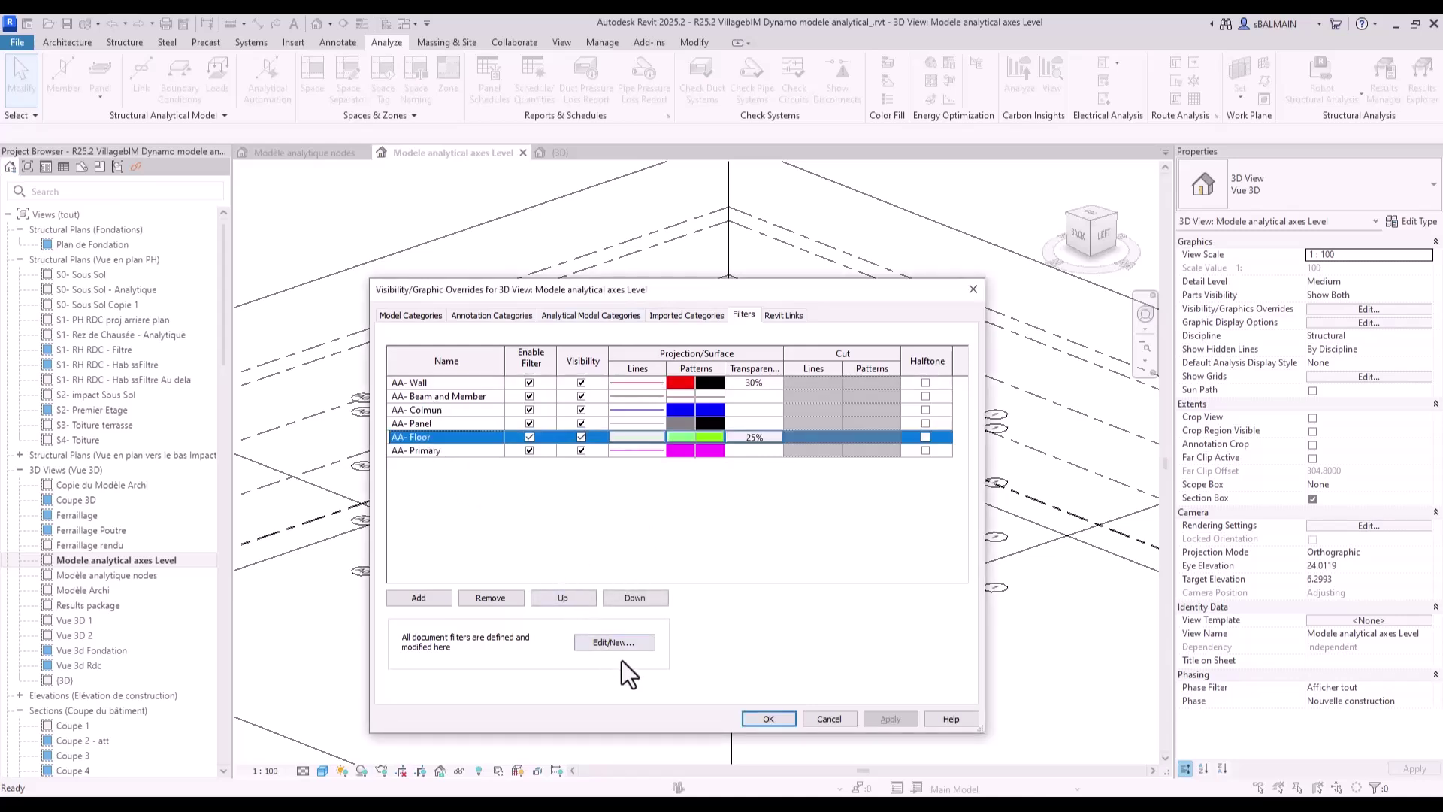
{"action": "left_click", "coordinate": [635, 641]}
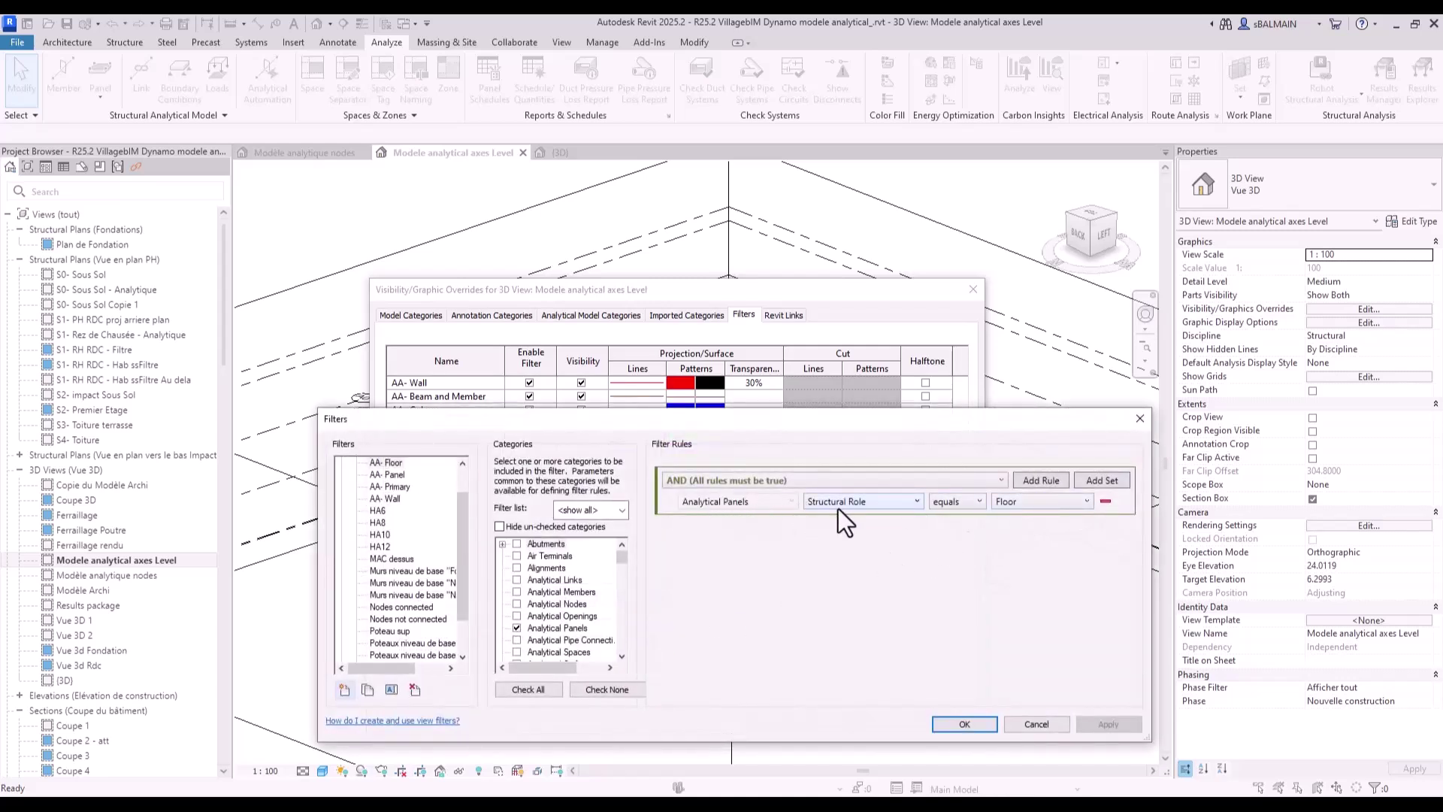
{"action": "left_click", "coordinate": [390, 475]}
{"action": "left_click", "coordinate": [389, 487]}
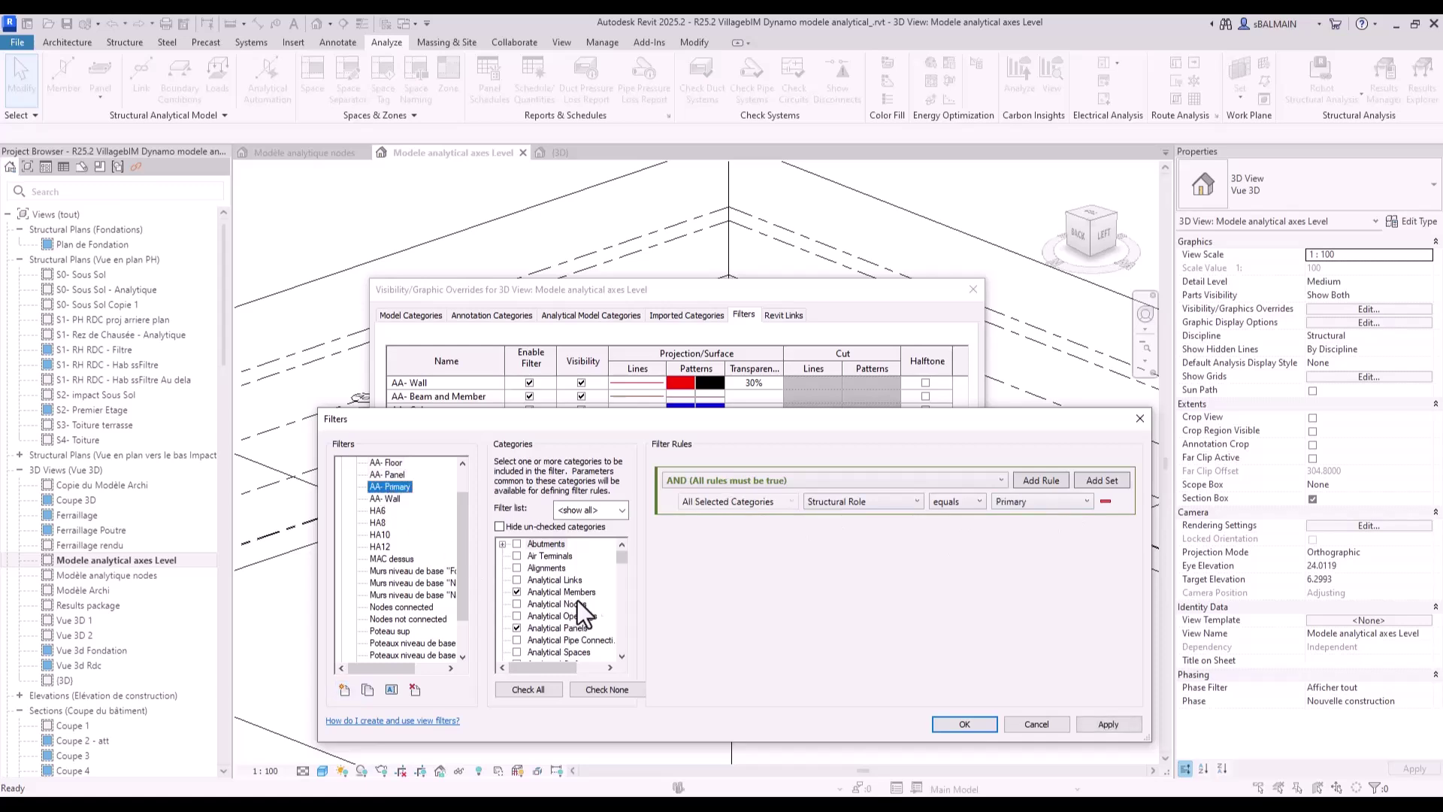
{"action": "left_click", "coordinate": [383, 499]}
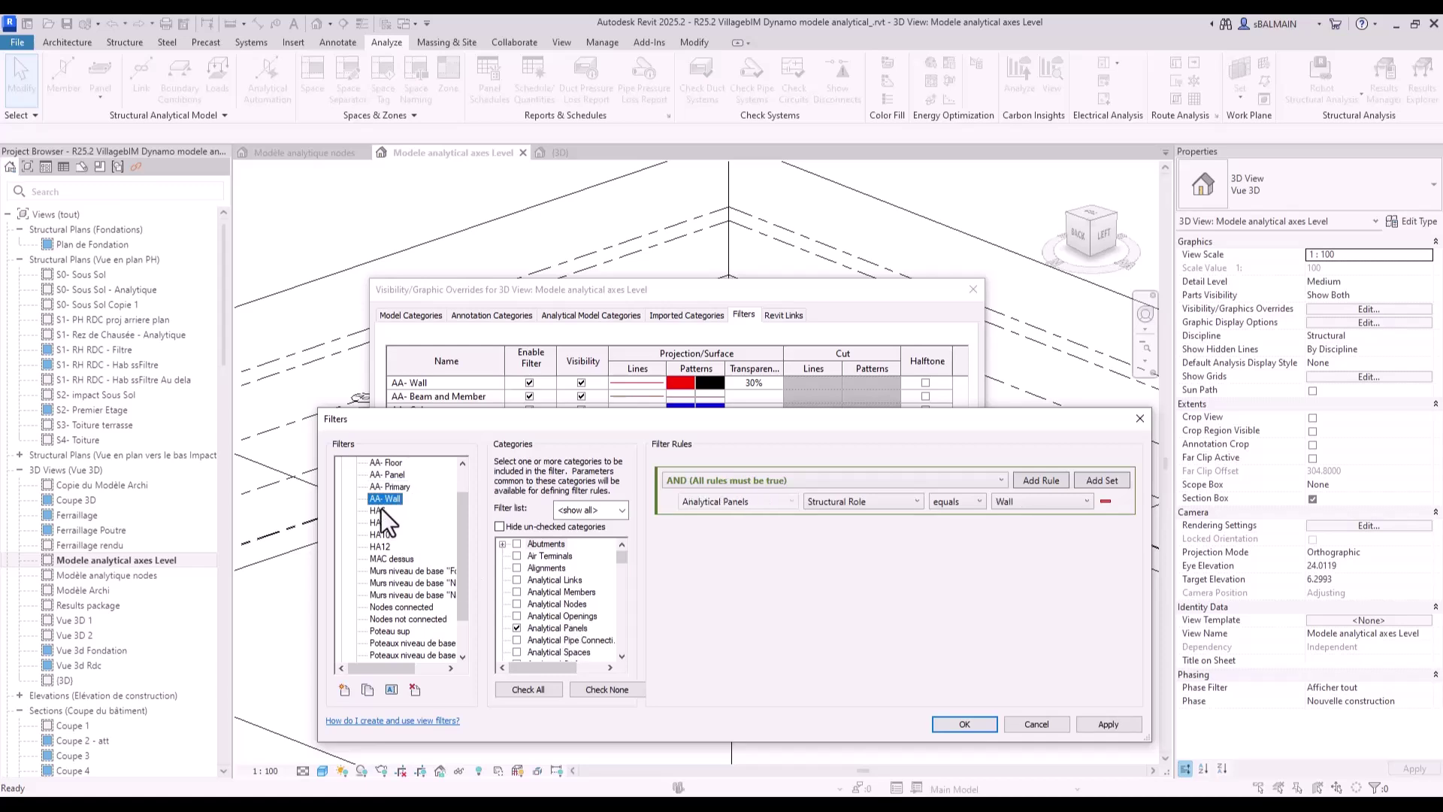
{"action": "left_click", "coordinate": [1035, 724]}
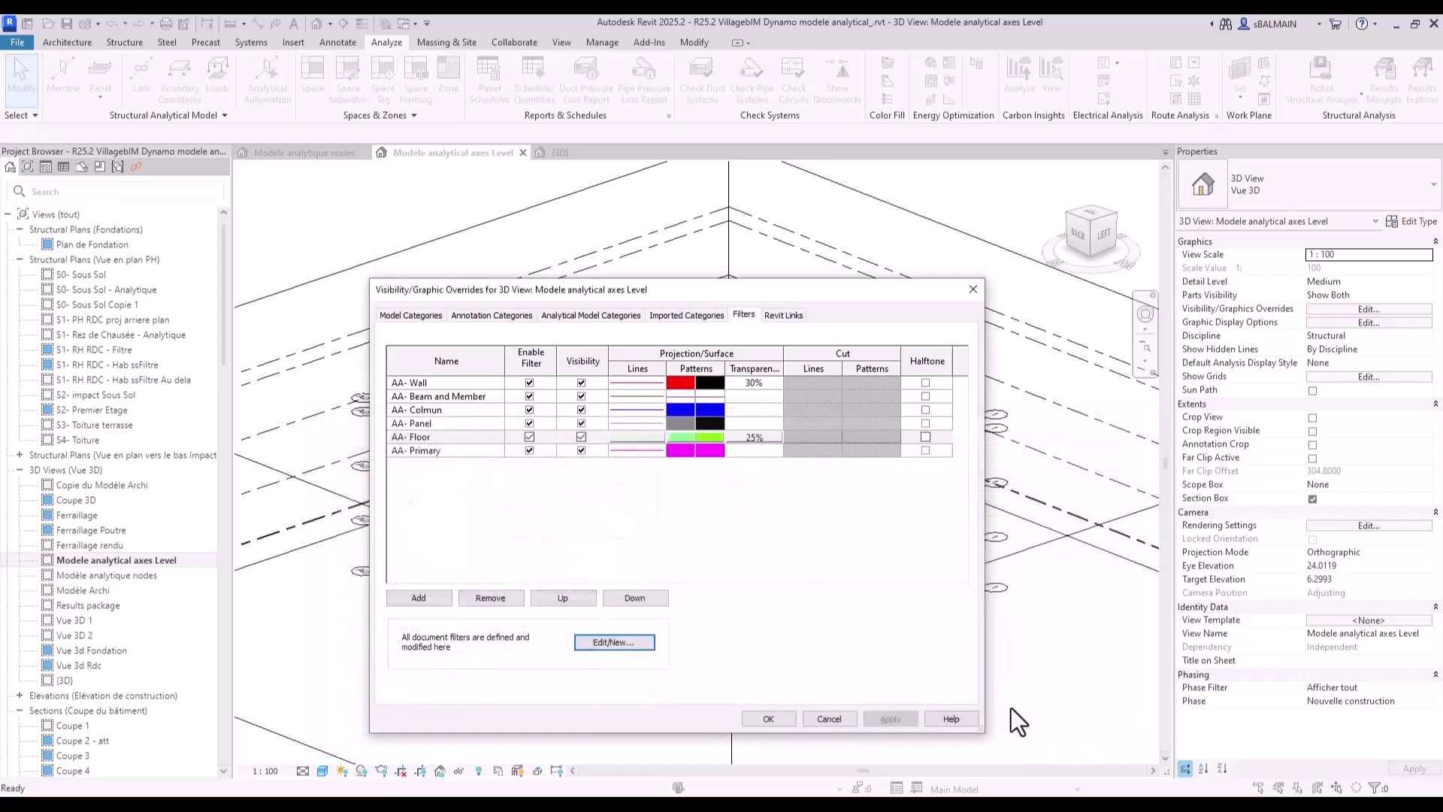
{"action": "left_click", "coordinate": [768, 719]}
Examine the analytical model from above, checking the floor panel edges against grids 1 to 4
{"action": "middle_click_drag", "start_coordinate": [876, 684], "coordinate": [834, 690], "text": "shift"}
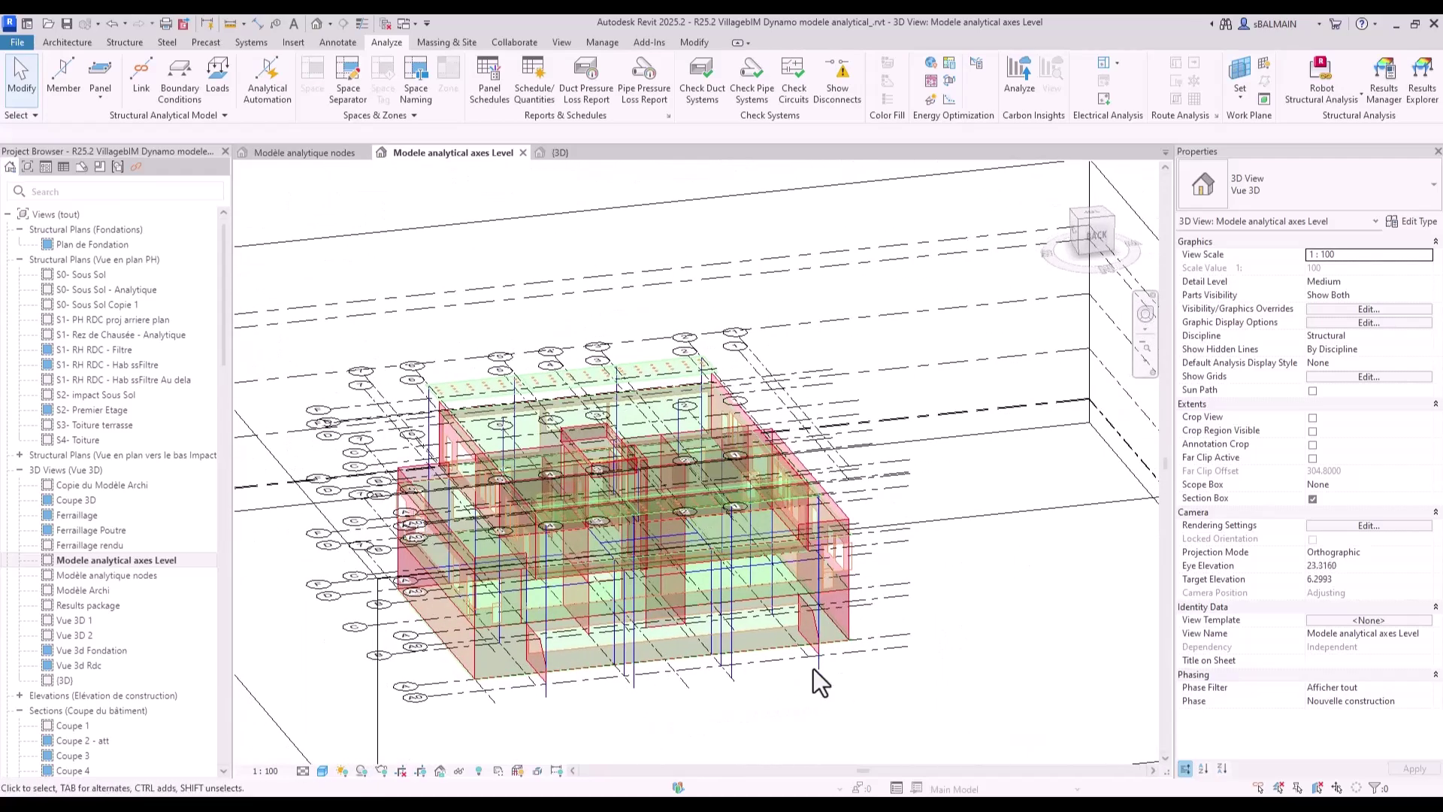
{"action": "left_click", "coordinate": [1089, 218]}
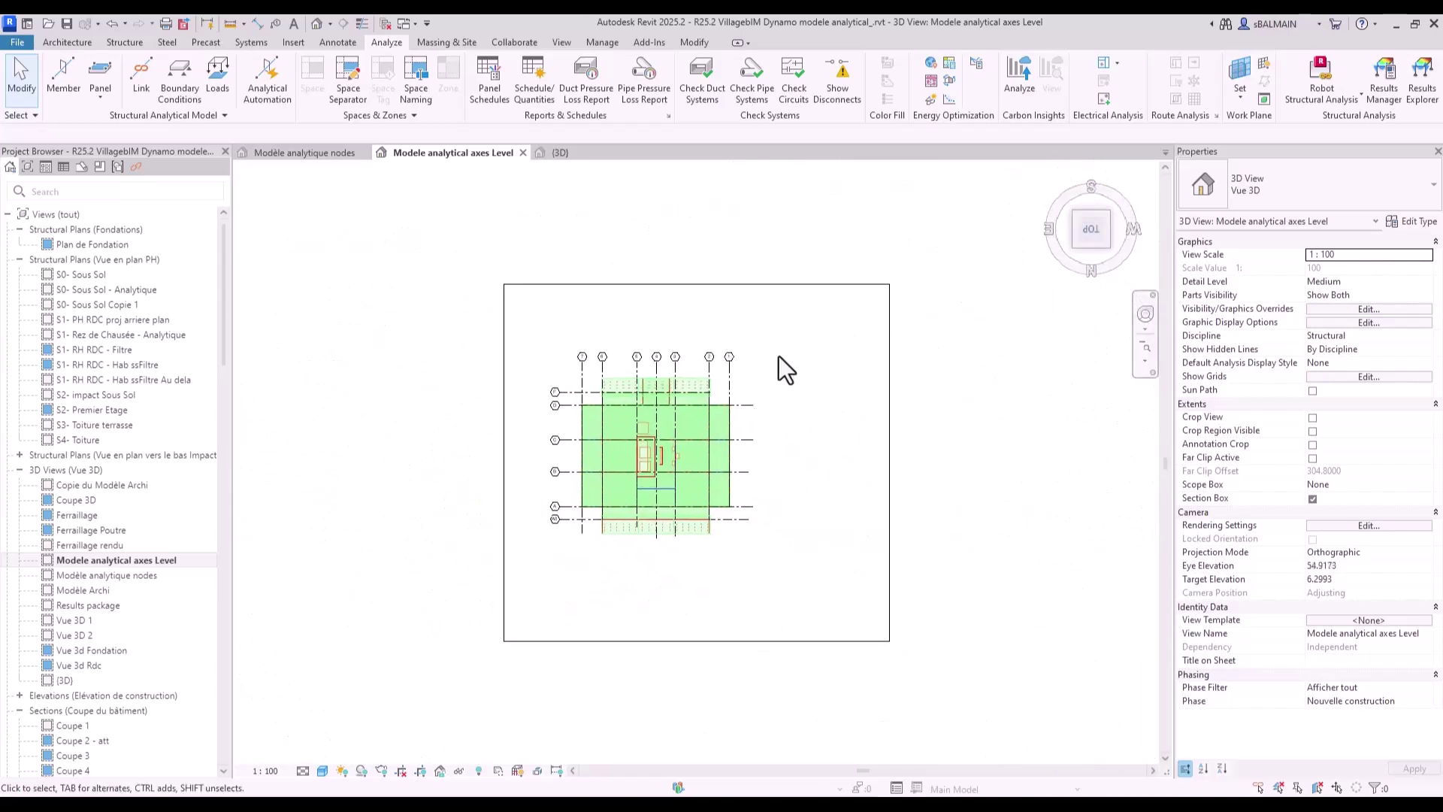
{"action": "scroll", "coordinate": [731, 391], "scroll_direction": "up", "scroll_amount": 5}
{"action": "middle_click_drag", "start_coordinate": [720, 402], "coordinate": [829, 467]}
{"action": "scroll", "coordinate": [789, 409], "scroll_direction": "up", "scroll_amount": 4}
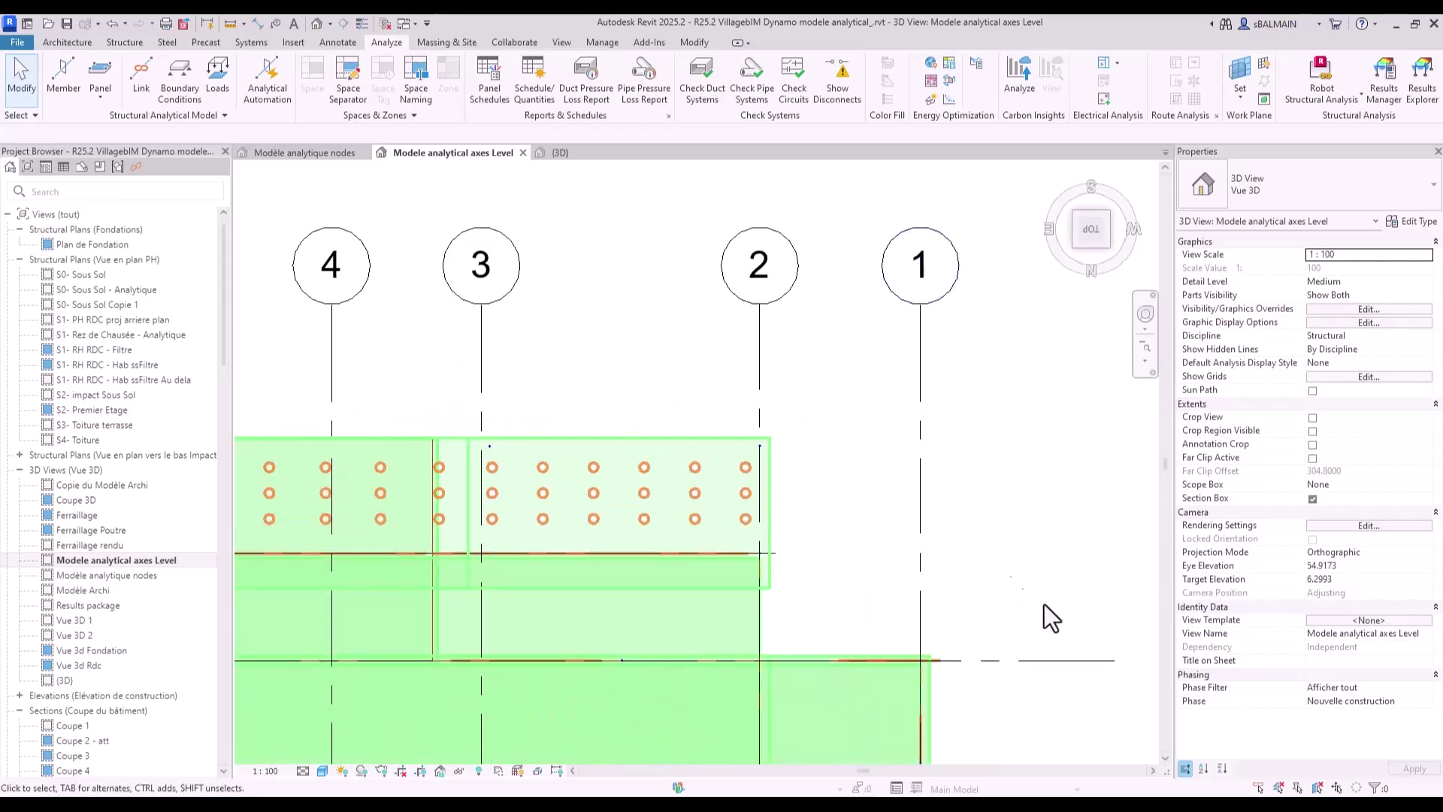
Edit the S2- Premier Etage floor panel's boundary, moving the edge beside grid 1 onto that grid line
{"action": "scroll", "coordinate": [850, 643], "scroll_direction": "up", "scroll_amount": 3}
{"action": "middle_click_drag", "start_coordinate": [853, 644], "coordinate": [872, 420]}
{"action": "scroll", "coordinate": [990, 583], "scroll_direction": "up", "scroll_amount": 3}
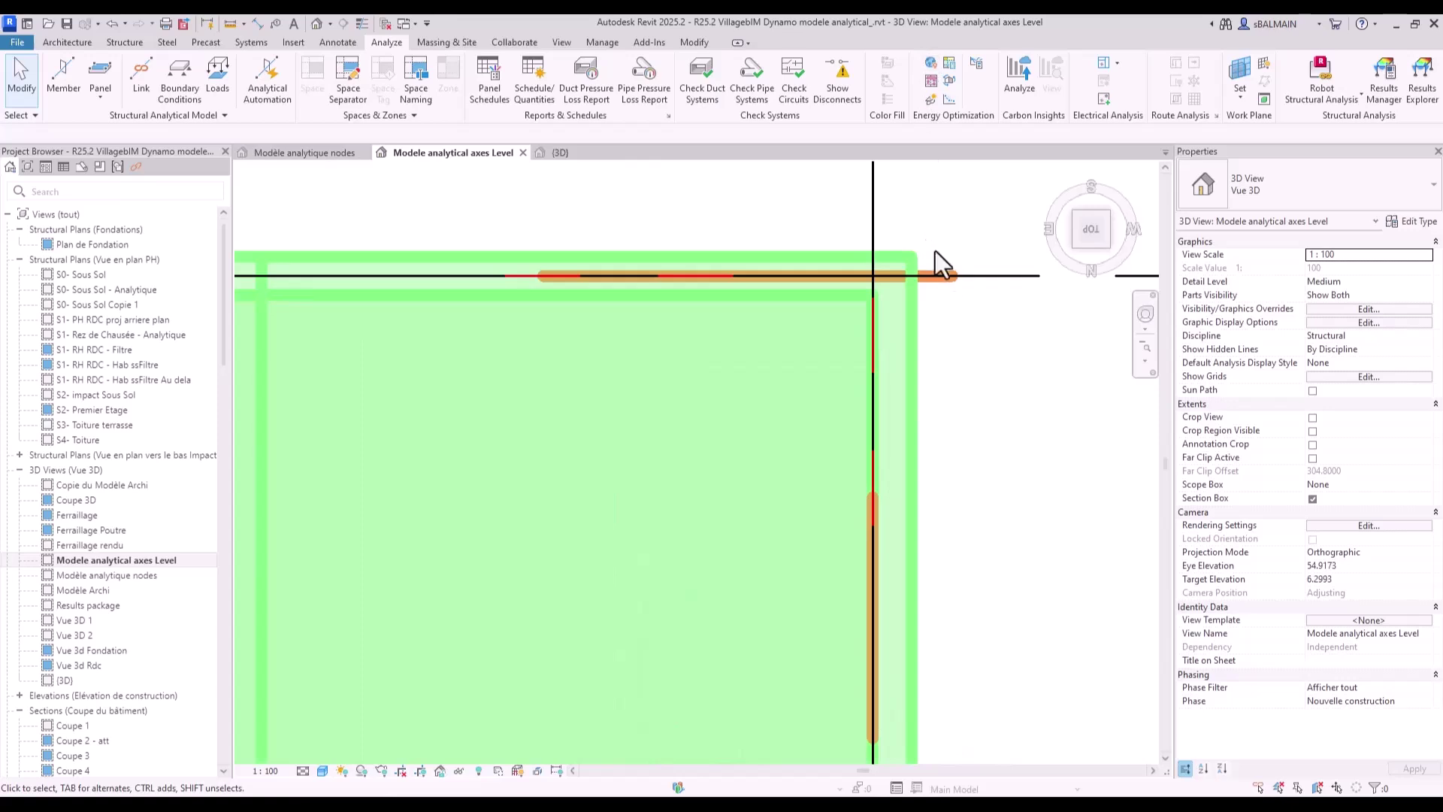
{"action": "left_click", "coordinate": [871, 327]}
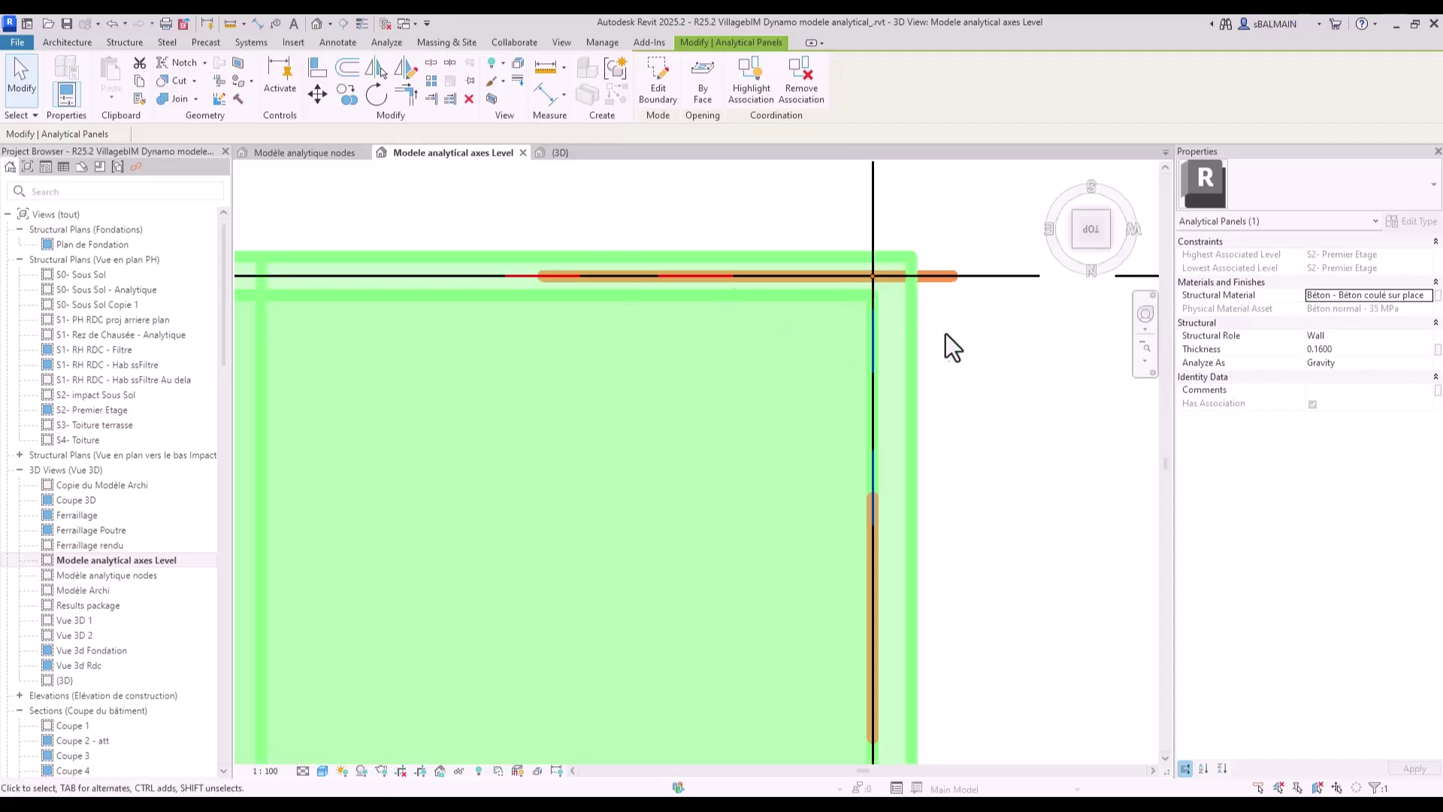
{"action": "left_click", "coordinate": [913, 368]}
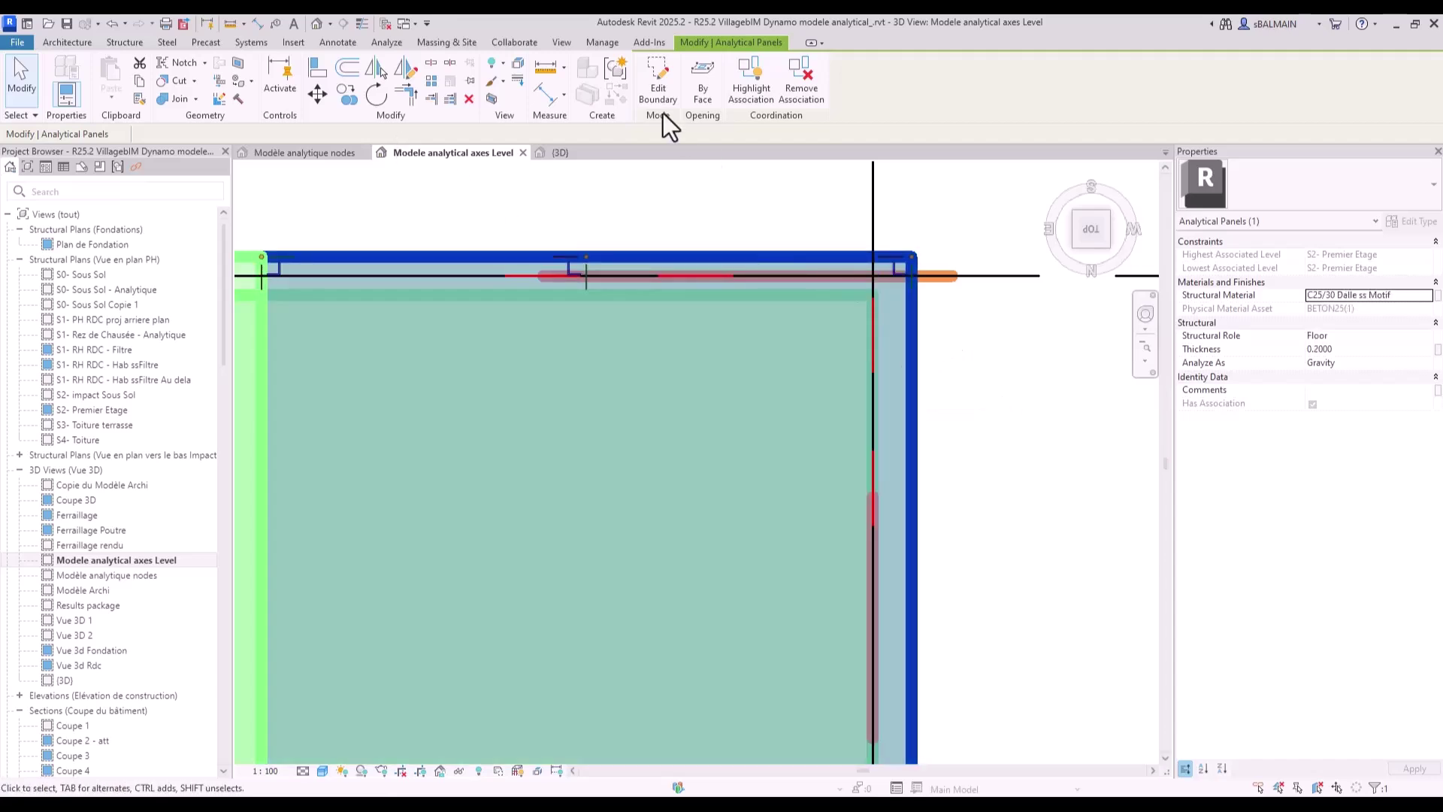
{"action": "left_click", "coordinate": [661, 86]}
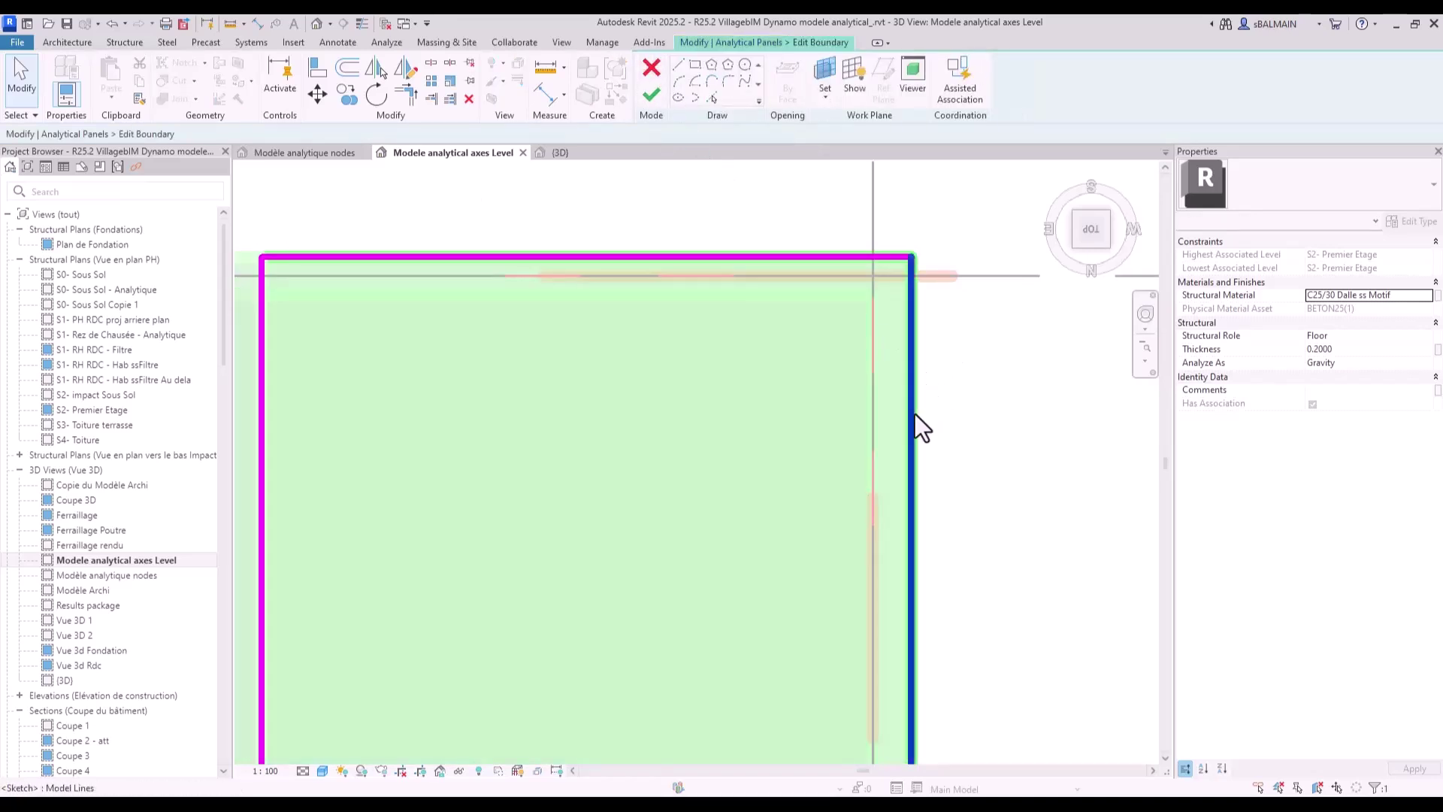
{"action": "left_click", "coordinate": [913, 420]}
{"action": "left_click_drag", "start_coordinate": [914, 445], "coordinate": [873, 454]}
Move the boundary edge beside grid D onto that grid line and finish the S2- Premier Etage floor panel edit
{"action": "left_click", "coordinate": [752, 257]}
{"action": "key", "text": "Escape"}
{"action": "left_click", "coordinate": [751, 256]}
{"action": "key", "text": "Escape"}
{"action": "left_click_drag", "start_coordinate": [747, 258], "coordinate": [749, 276]}
{"action": "left_click", "coordinate": [650, 94]}
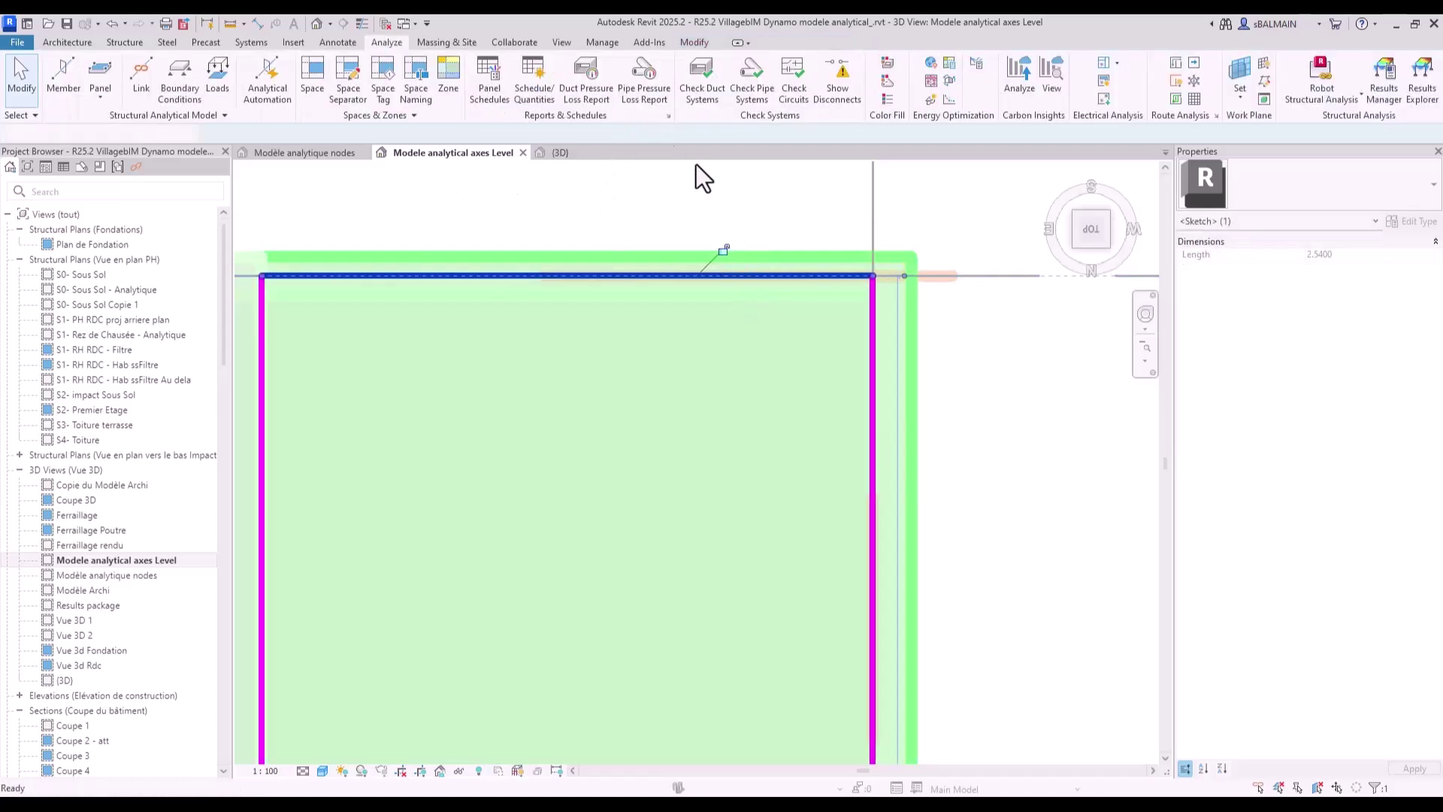
Edit the S0- Sous Sol floor panel's boundary so its two outer edges lie on grids 1 and D
{"action": "left_click", "coordinate": [915, 349]}
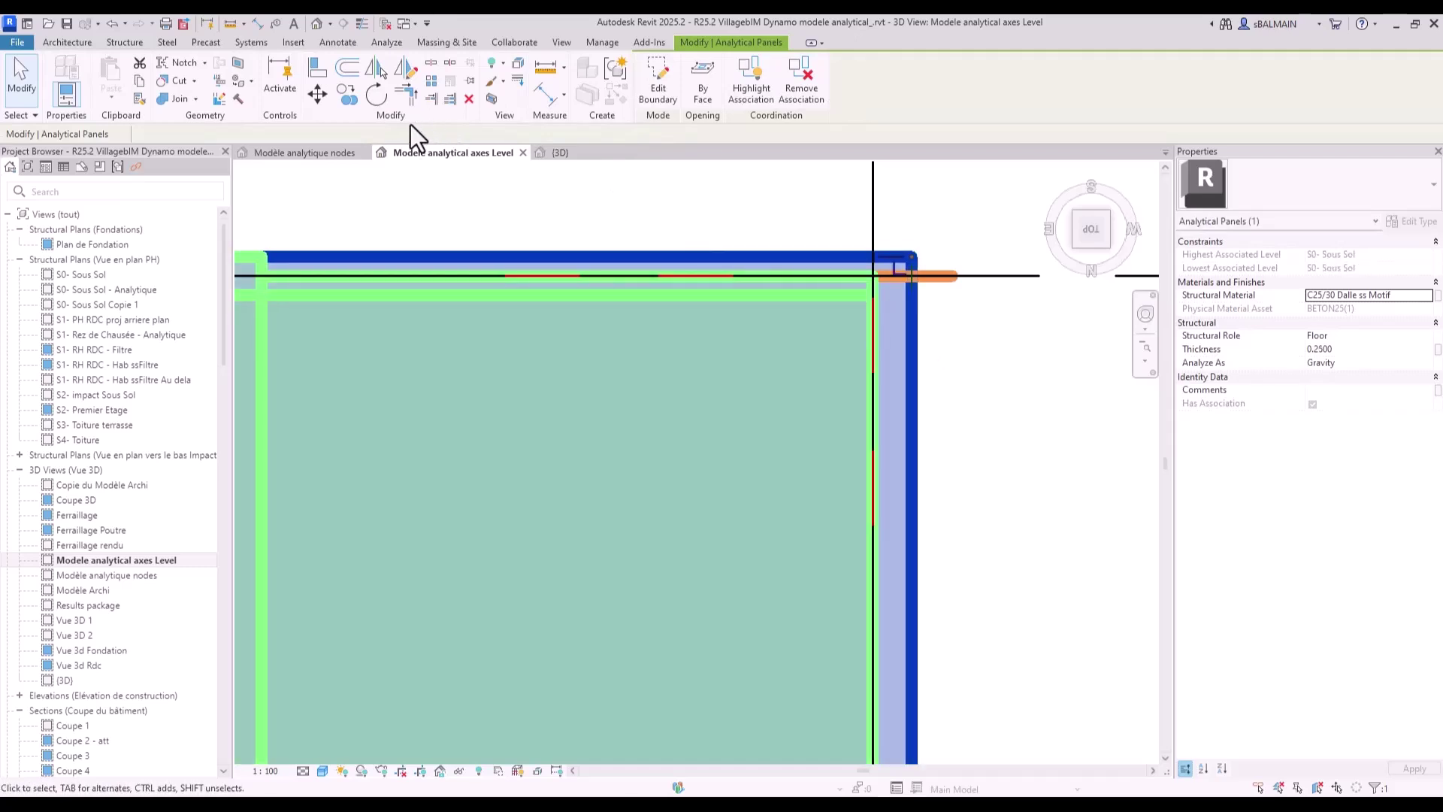
{"action": "left_click", "coordinate": [656, 98]}
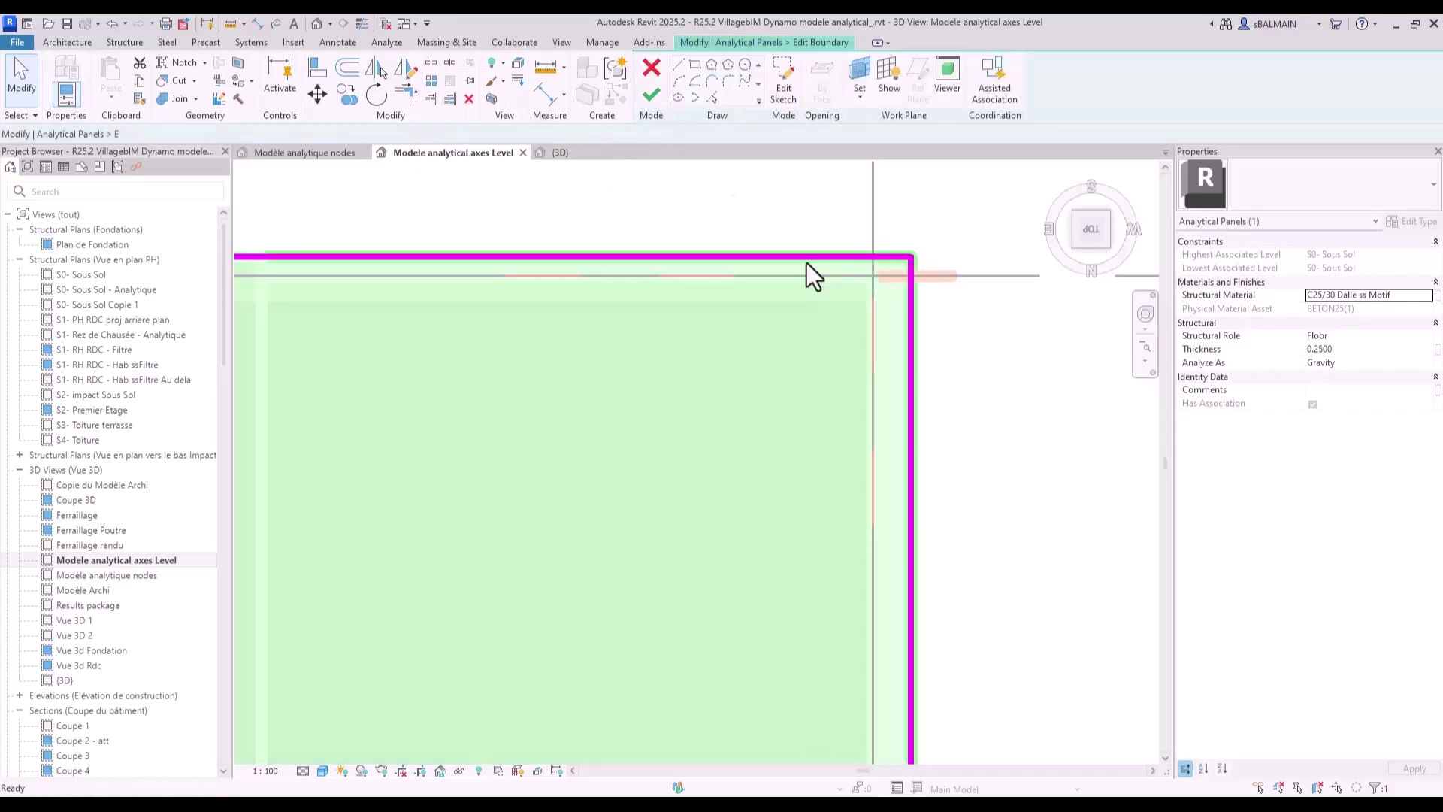
{"action": "left_click", "coordinate": [911, 413]}
{"action": "left_click_drag", "start_coordinate": [911, 412], "coordinate": [872, 416]}
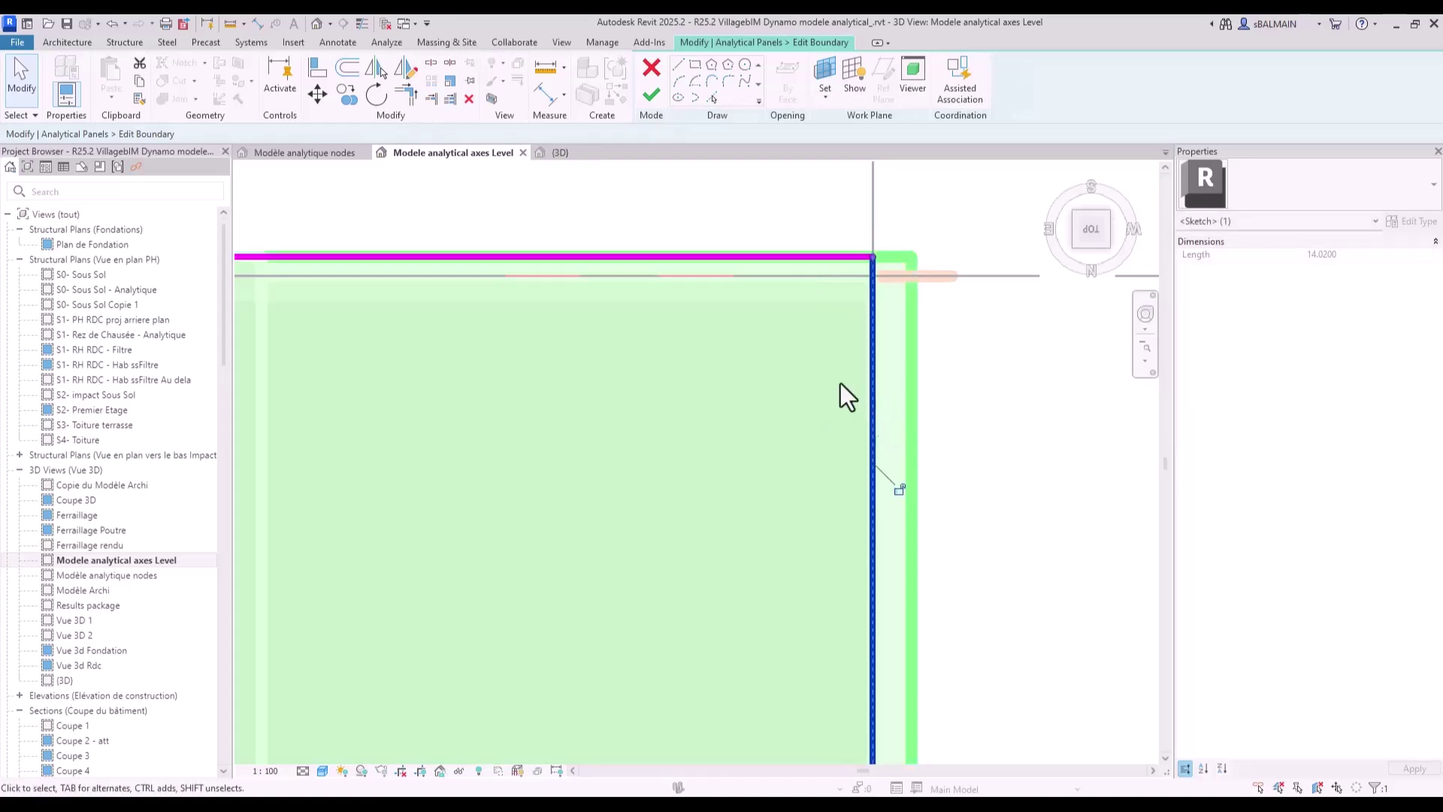
{"action": "left_click", "coordinate": [744, 255]}
{"action": "left_click_drag", "start_coordinate": [743, 255], "coordinate": [745, 275]}
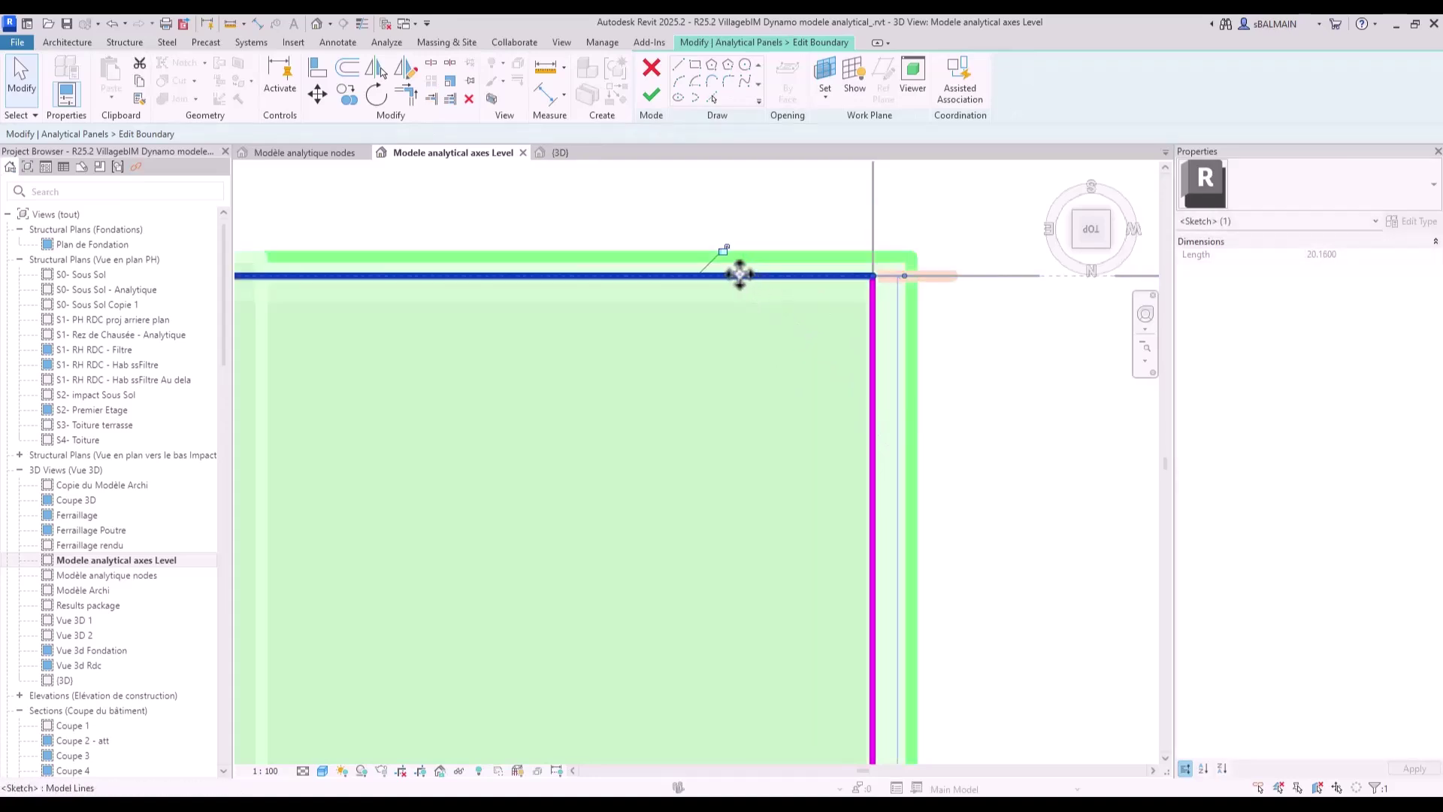
{"action": "left_click", "coordinate": [650, 95]}
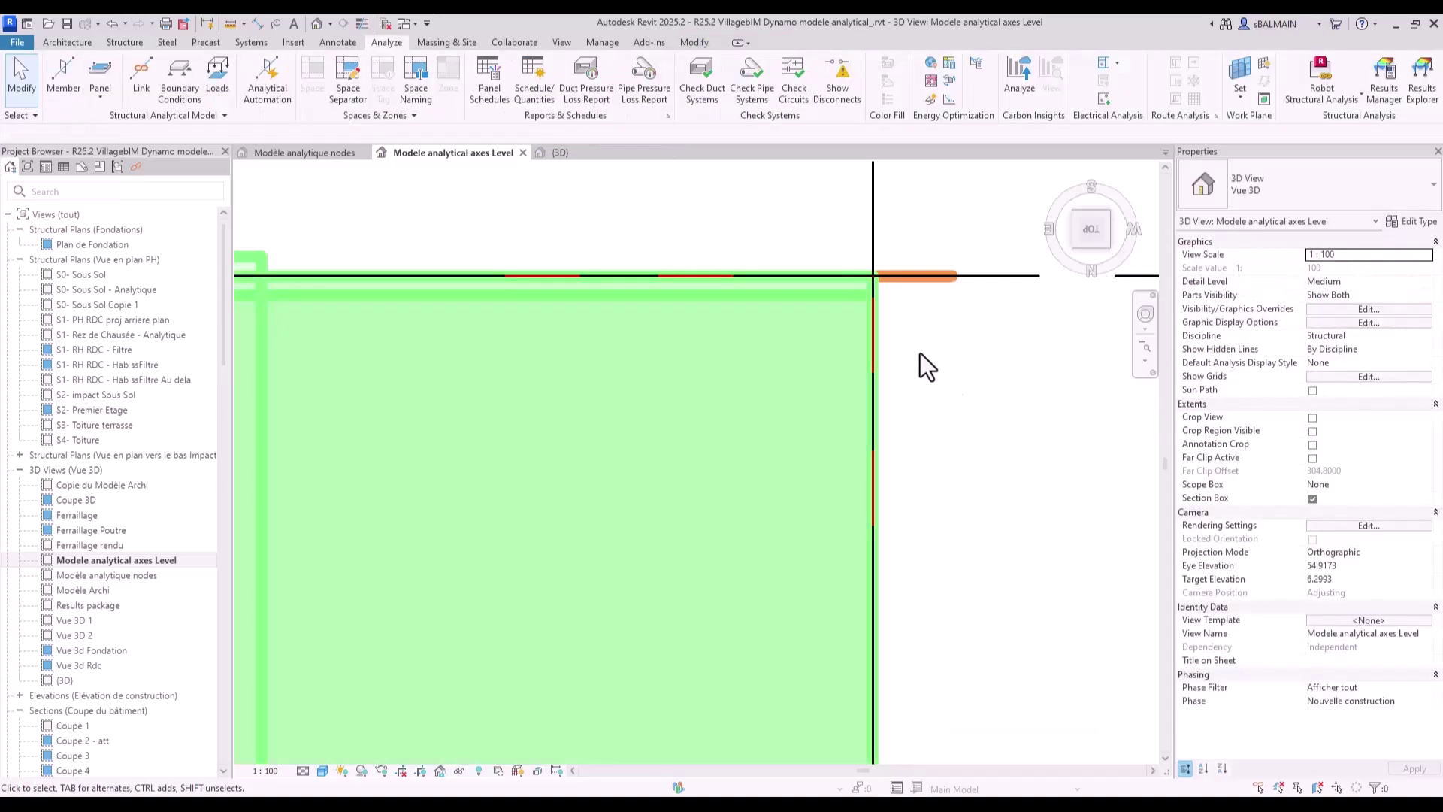
Edit the S1- Rez de Chaussée floor panel's boundary so the edge near grid D lies on that grid line
{"action": "left_click", "coordinate": [834, 295]}
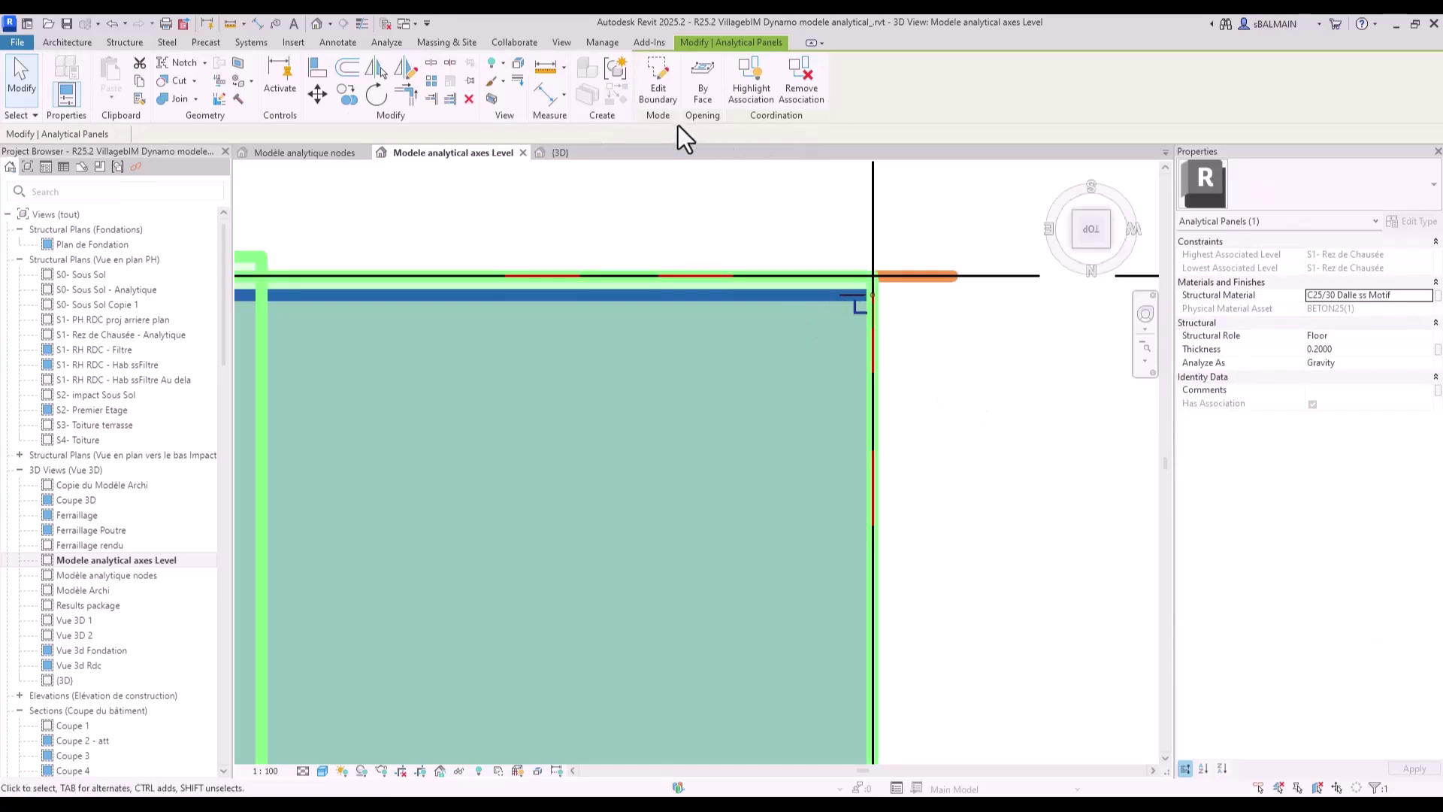
{"action": "left_click", "coordinate": [658, 90]}
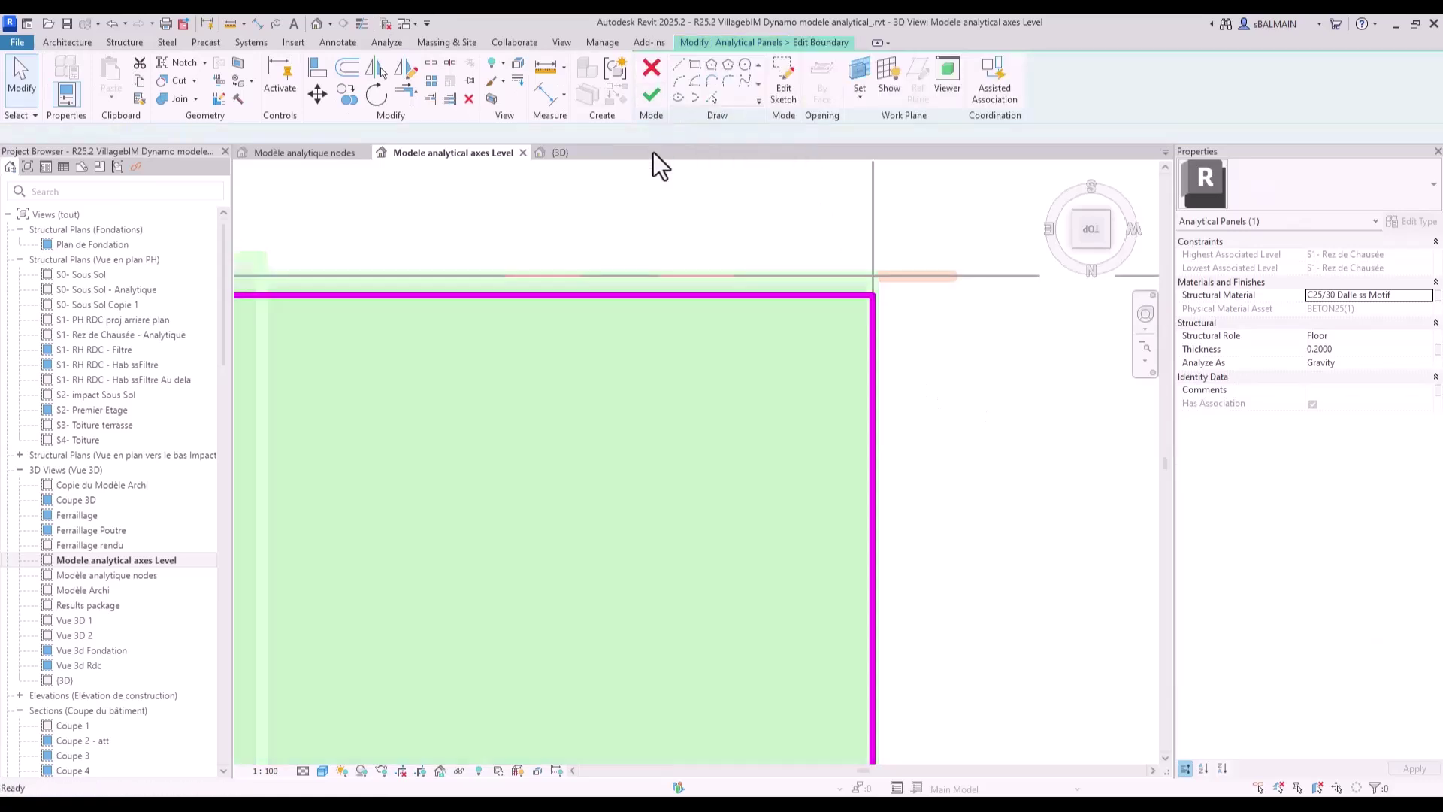
{"action": "mouse_move", "coordinate": [656, 295]}
{"action": "left_mouse_down"}
{"action": "mouse_move", "coordinate": [643, 256]}
{"action": "mouse_move", "coordinate": [643, 279]}
{"action": "left_mouse_up"}
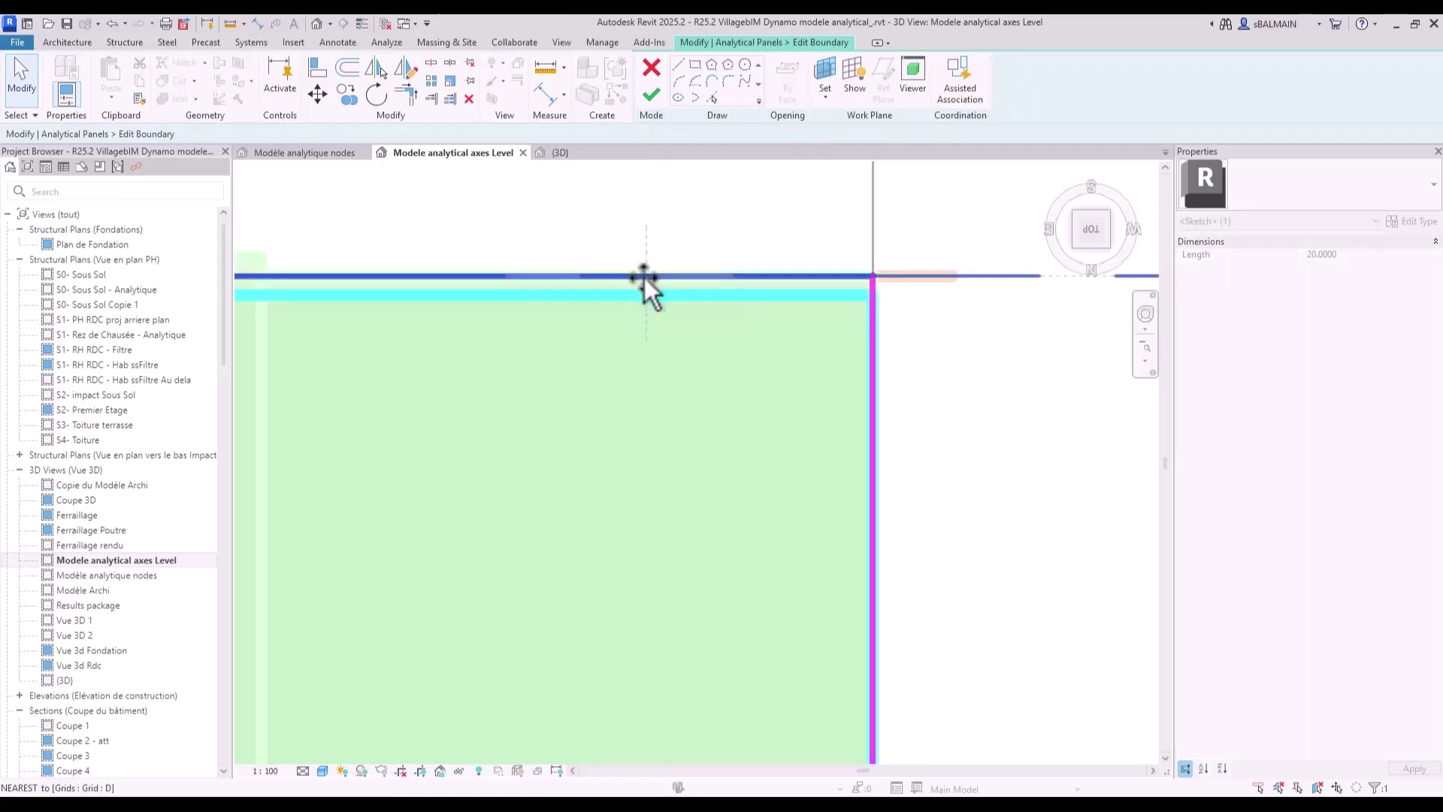
{"action": "left_click", "coordinate": [647, 103]}
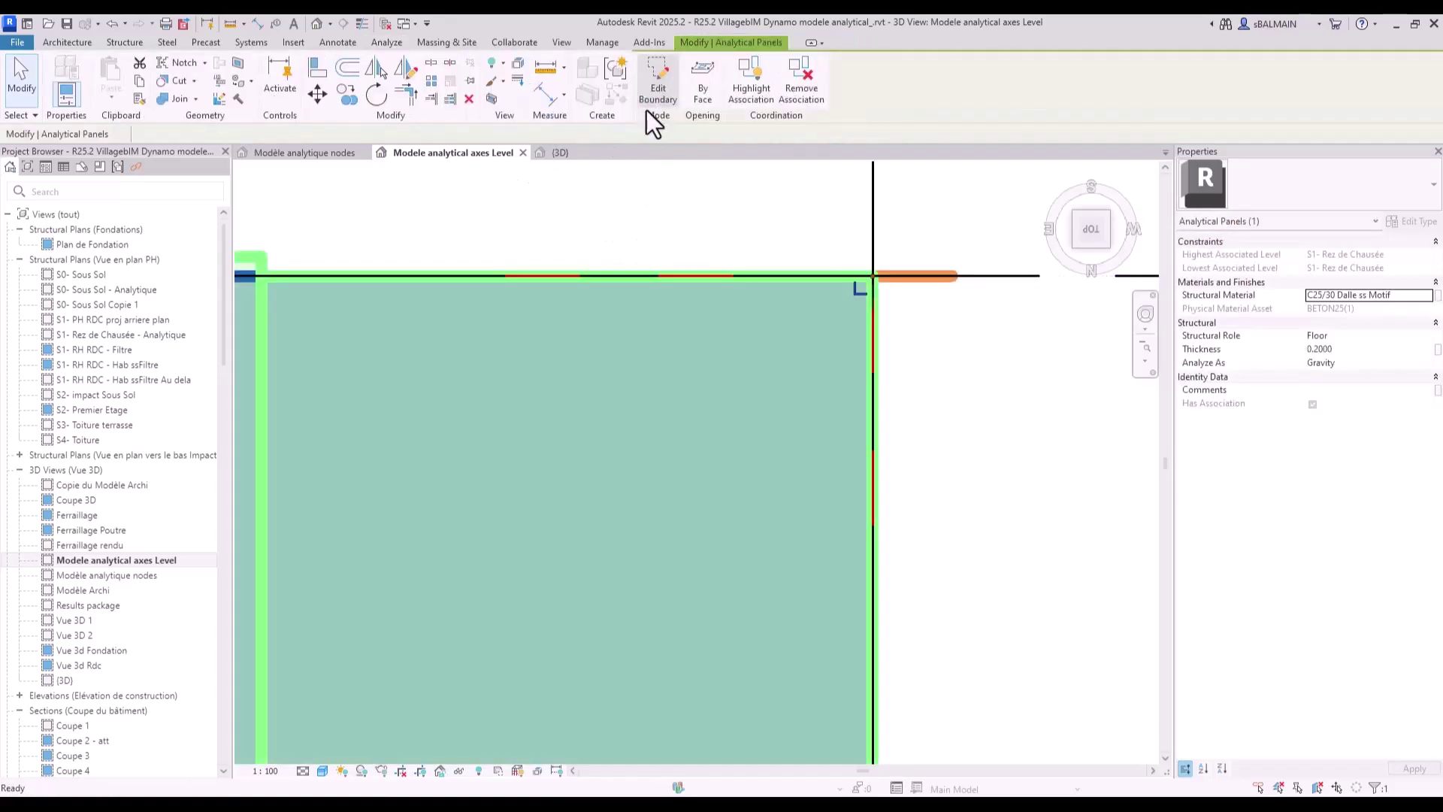
{"action": "left_click", "coordinate": [973, 412]}
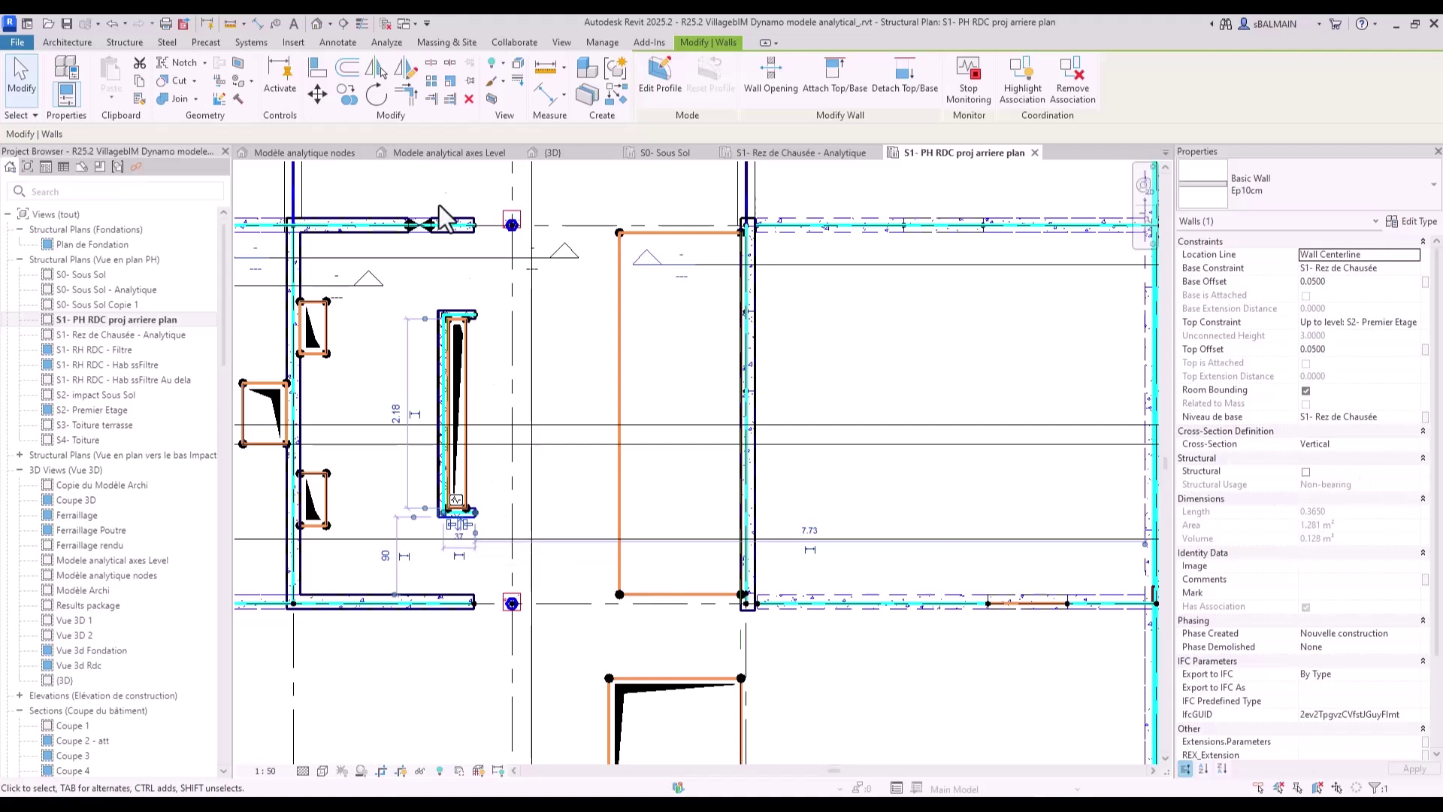
Examine the end of the short Ep10cm wall and its analytical edges in the S1- PH RDC proj arriere plan view
{"action": "scroll", "coordinate": [459, 514], "scroll_direction": "up", "scroll_amount": 4}
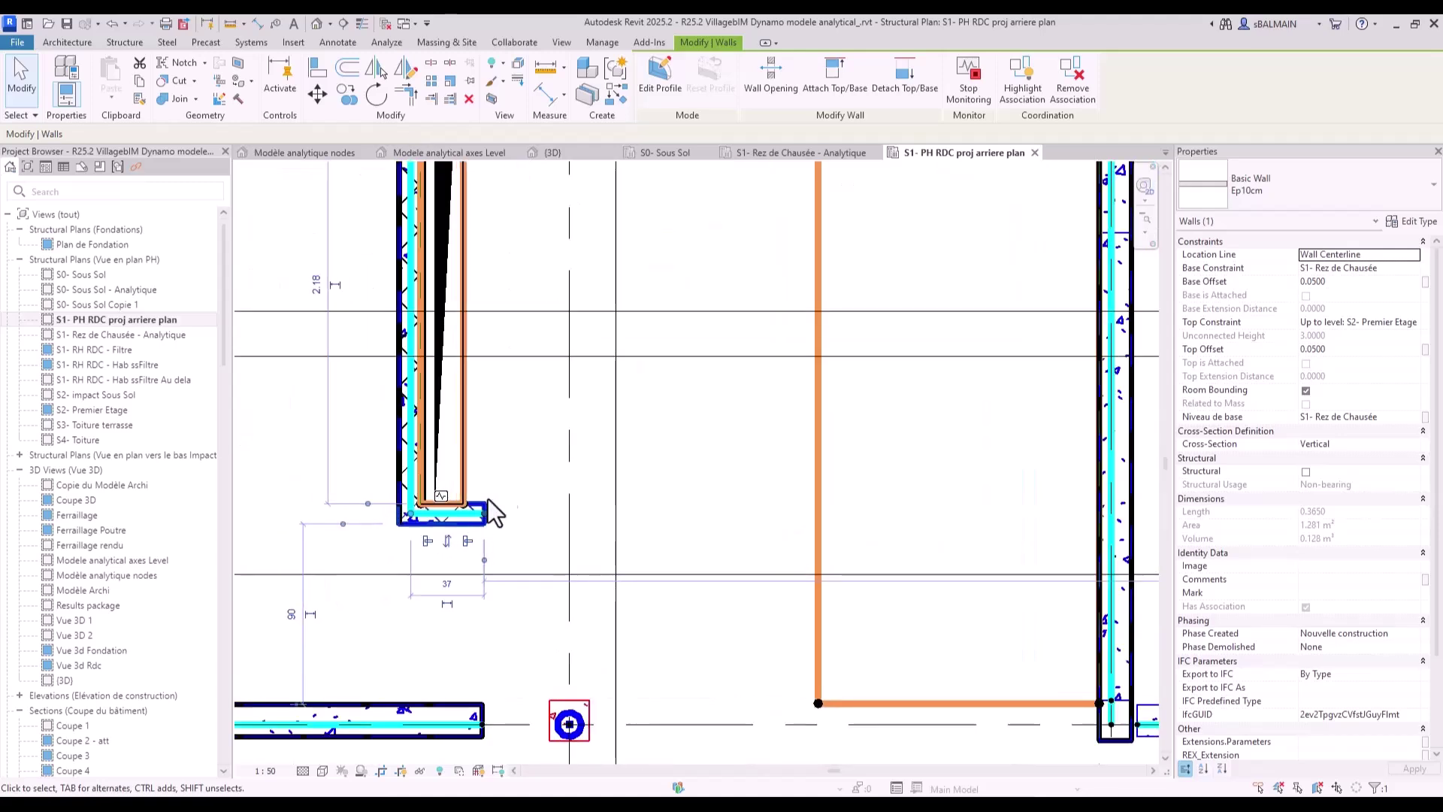
{"action": "left_click", "coordinate": [530, 462]}
{"action": "scroll", "coordinate": [434, 528], "scroll_direction": "down", "scroll_amount": 3}
{"action": "left_click", "coordinate": [505, 318]}
{"action": "key", "text": "Escape"}
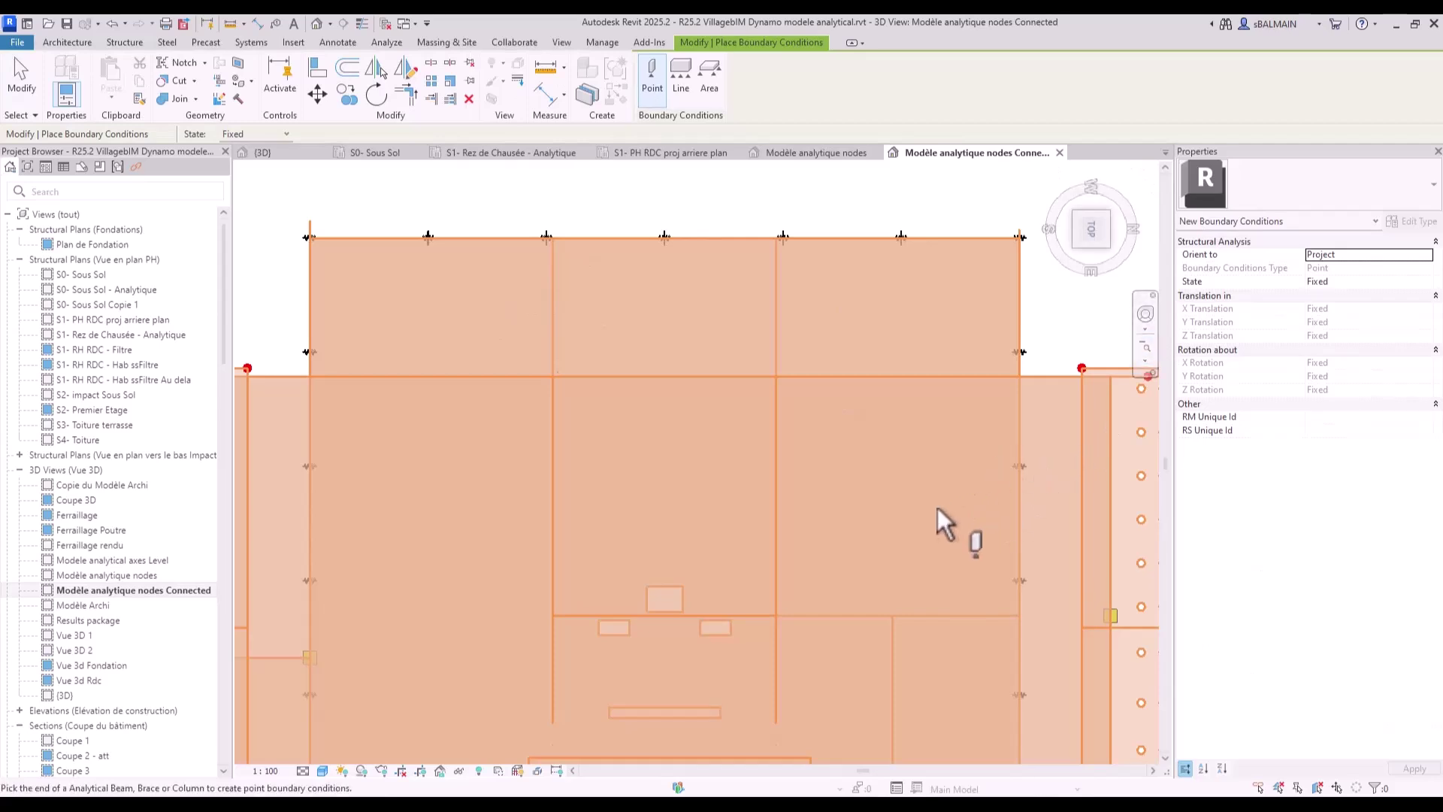
Examine the rule of the Nodes connected view filter in the Modèle analytique nodes Connected view
{"action": "middle_click_drag", "start_coordinate": [937, 521], "coordinate": [989, 331]}
{"action": "scroll", "coordinate": [877, 419], "scroll_direction": "down", "scroll_amount": 3}
{"action": "middle_click_drag", "start_coordinate": [855, 646], "coordinate": [831, 548]}
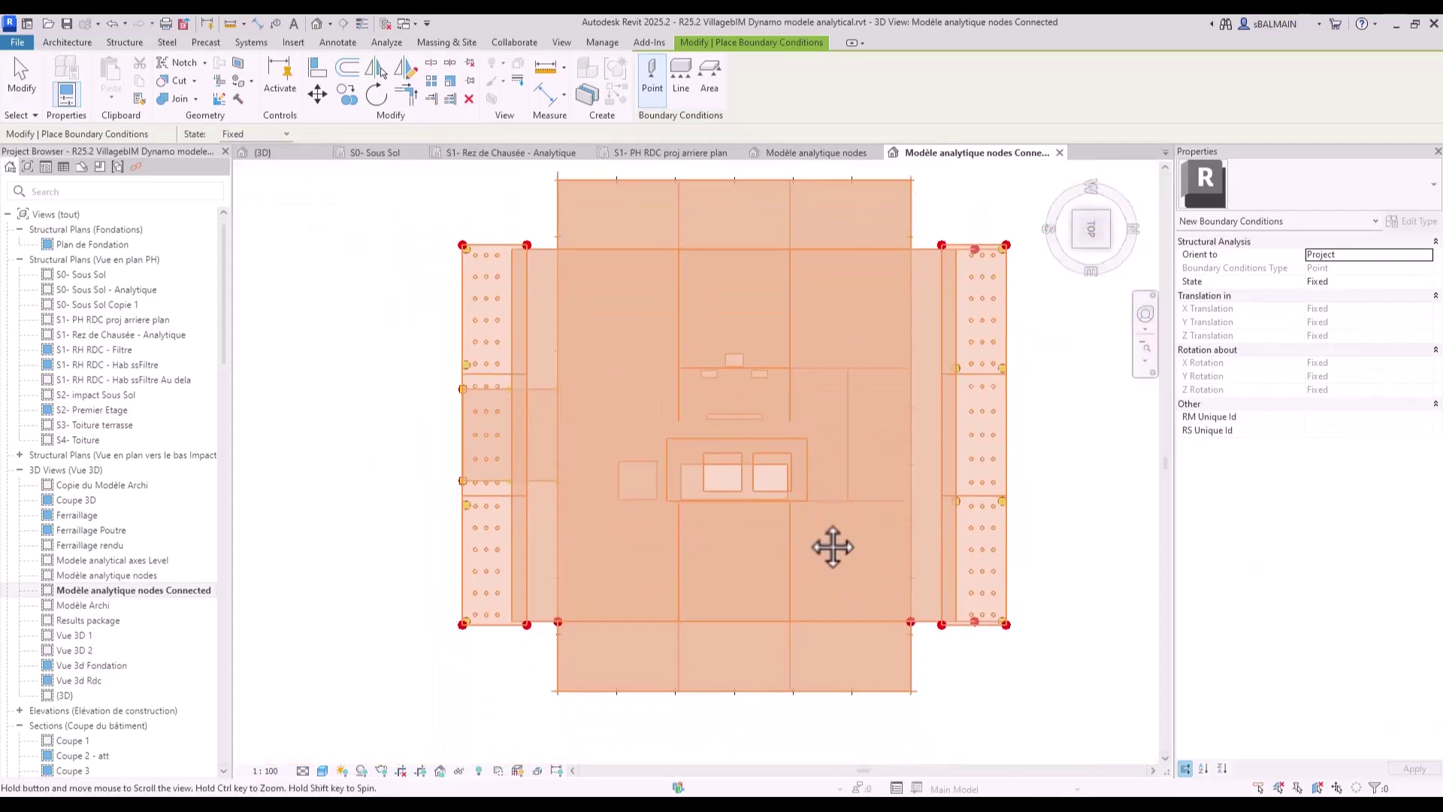
{"action": "left_click", "coordinate": [1089, 258]}
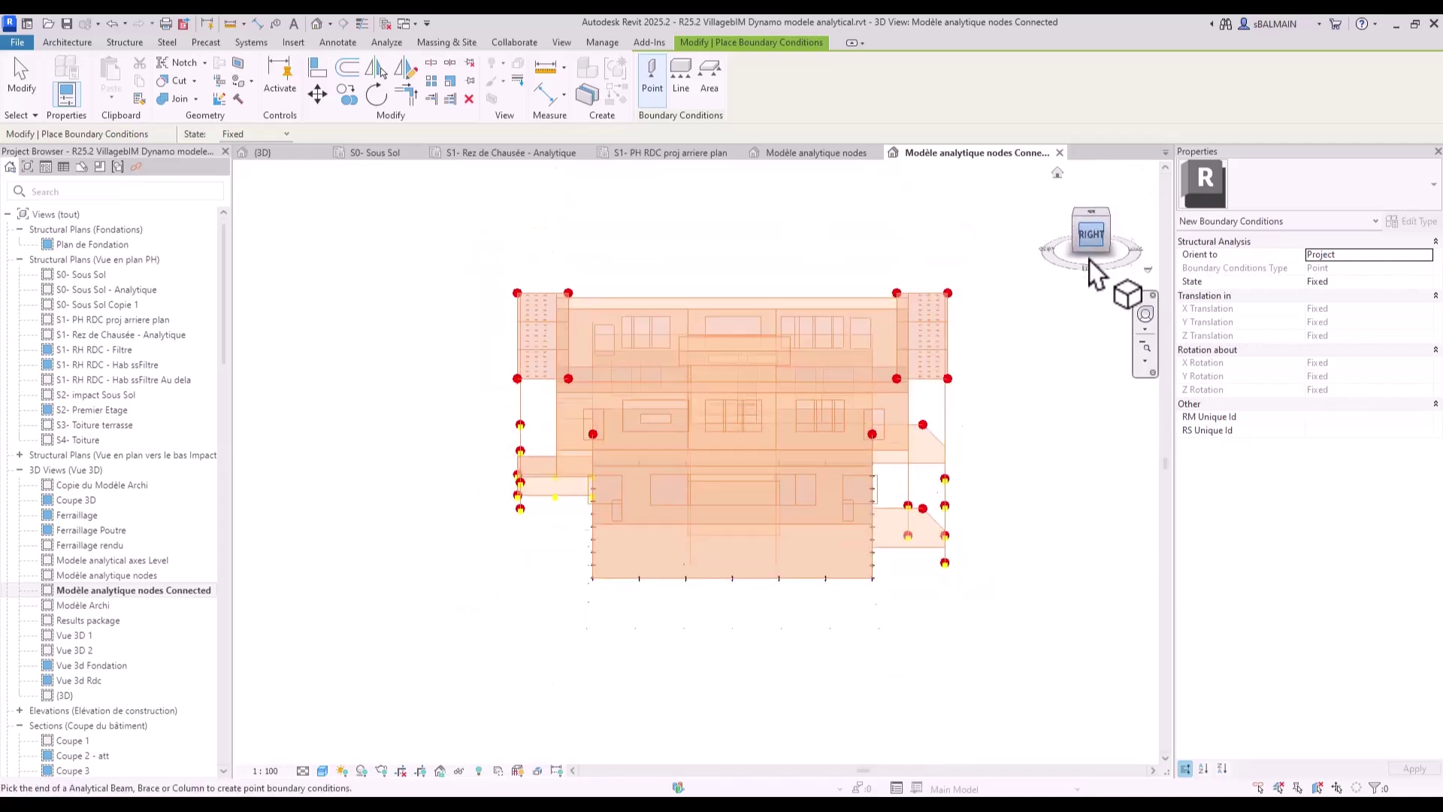
{"action": "left_click", "coordinate": [1061, 230]}
{"action": "middle_click_drag", "start_coordinate": [958, 426], "coordinate": [973, 540]}
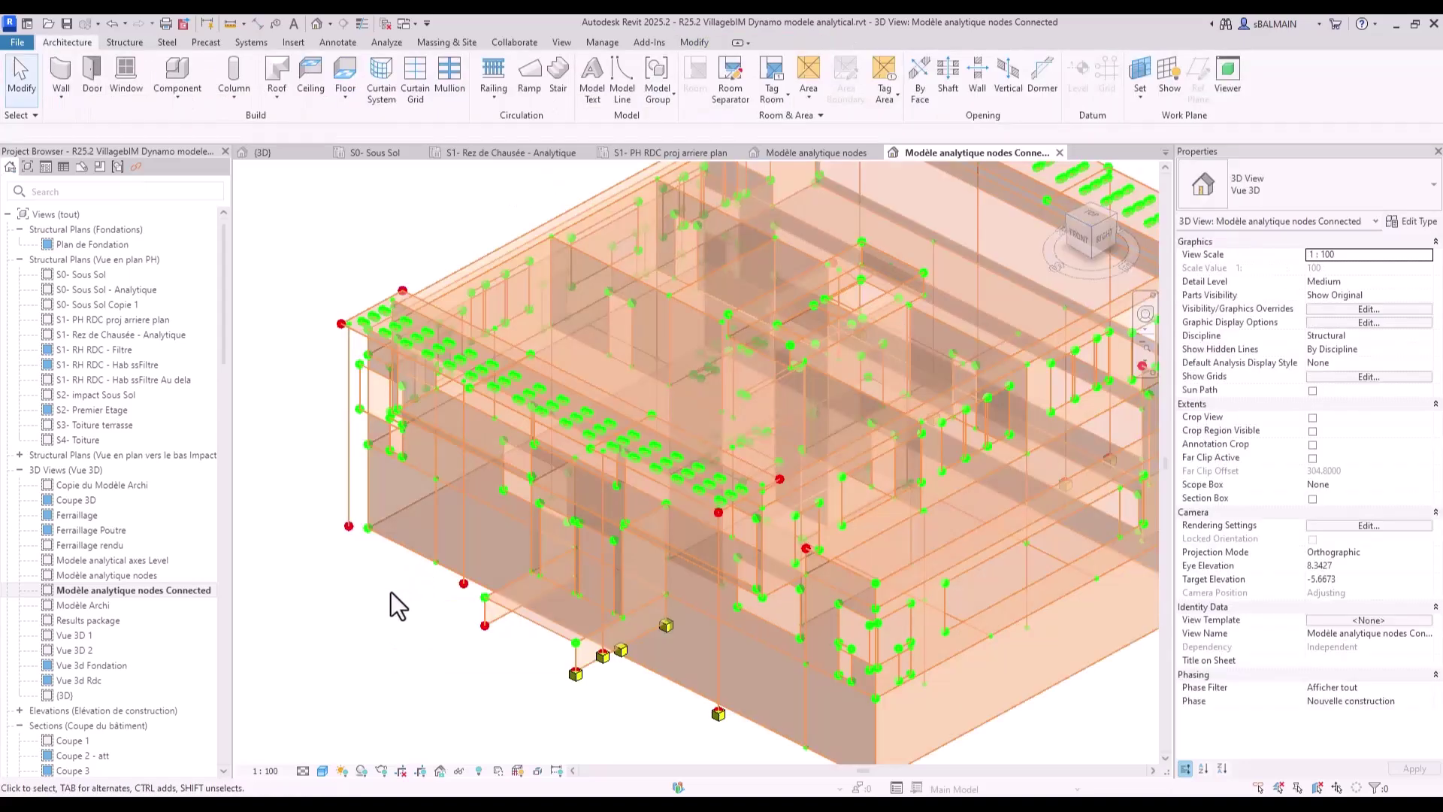
{"action": "key", "text": "v"}
{"action": "key", "text": "g"}
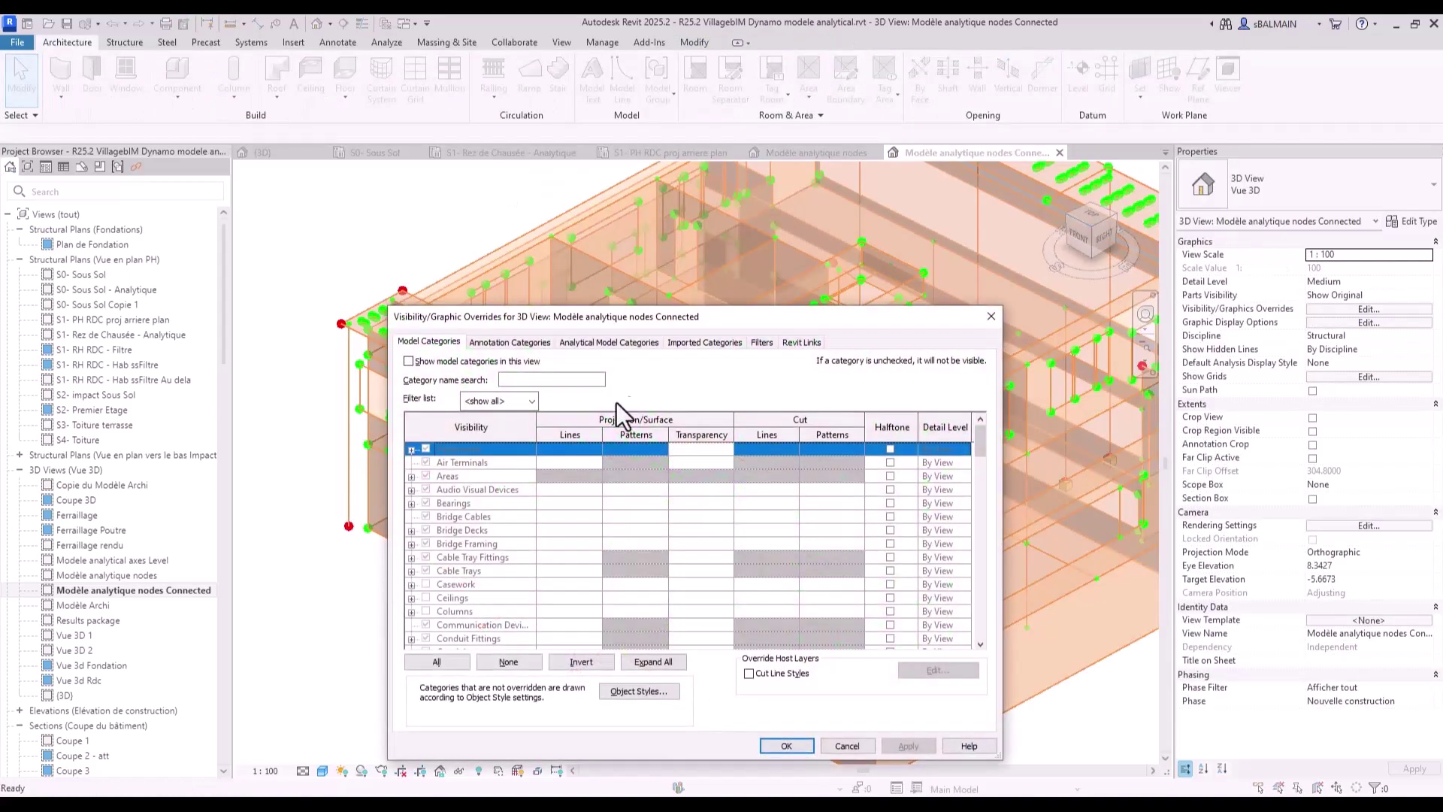
{"action": "left_click", "coordinate": [761, 342]}
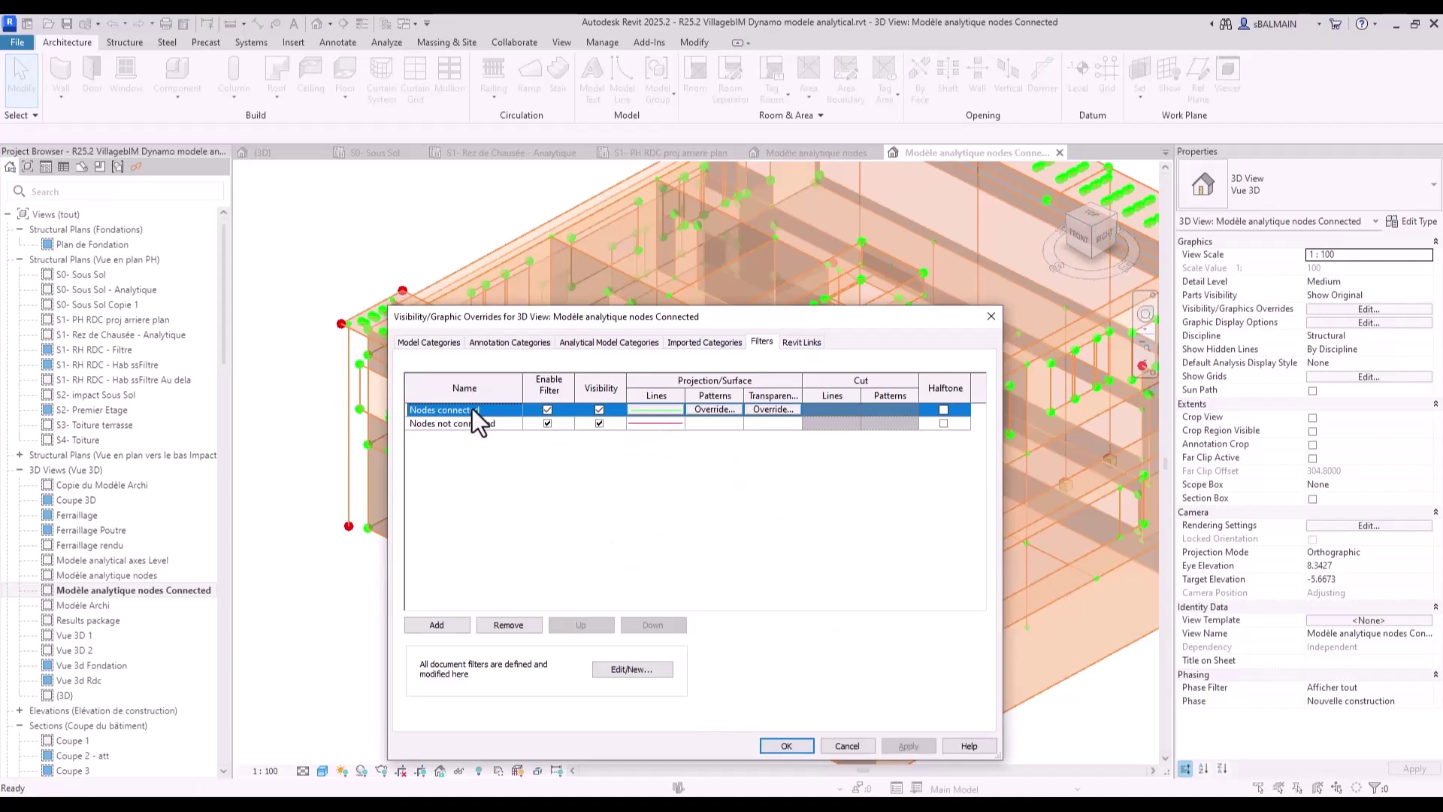
{"action": "left_click", "coordinate": [630, 668]}
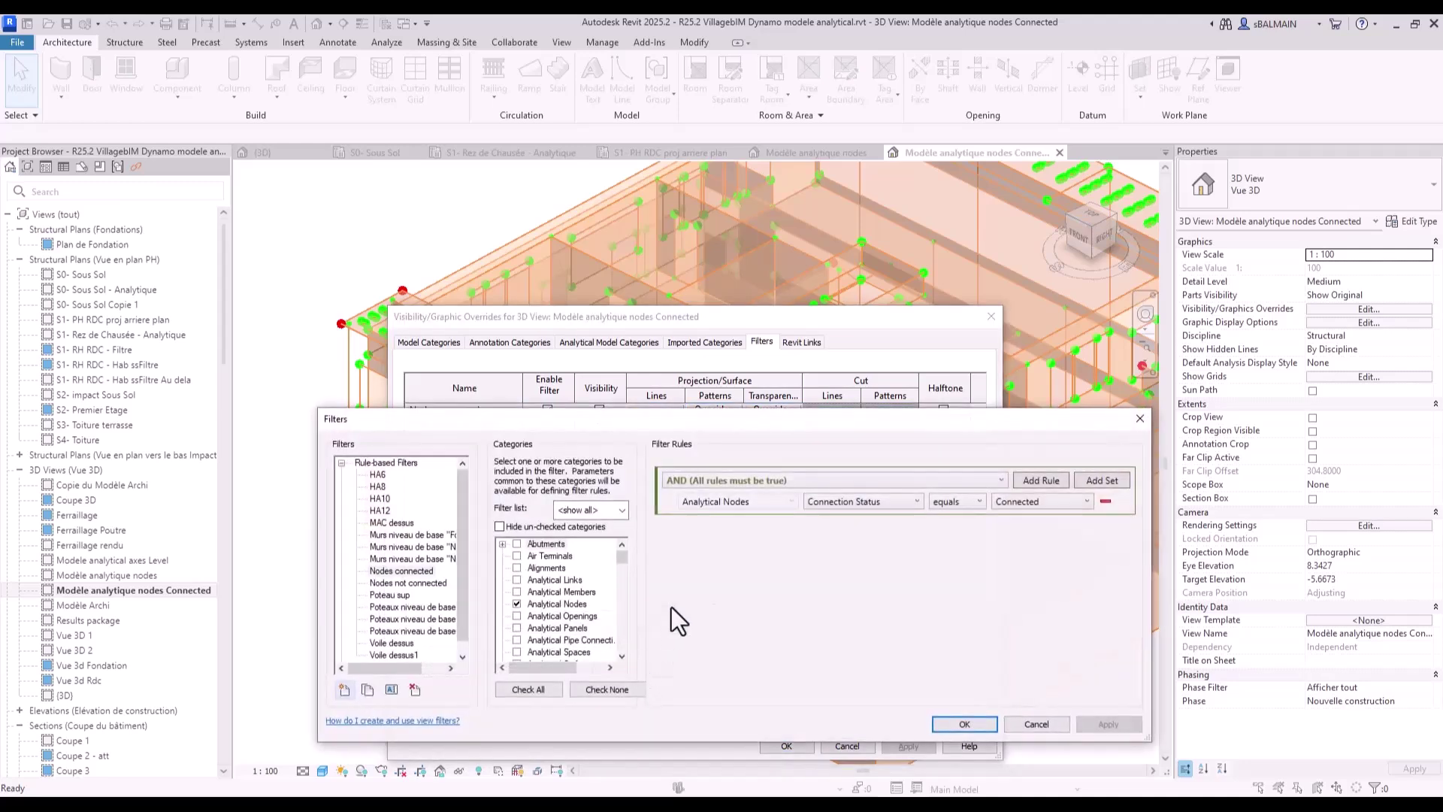
{"action": "left_click", "coordinate": [1052, 725]}
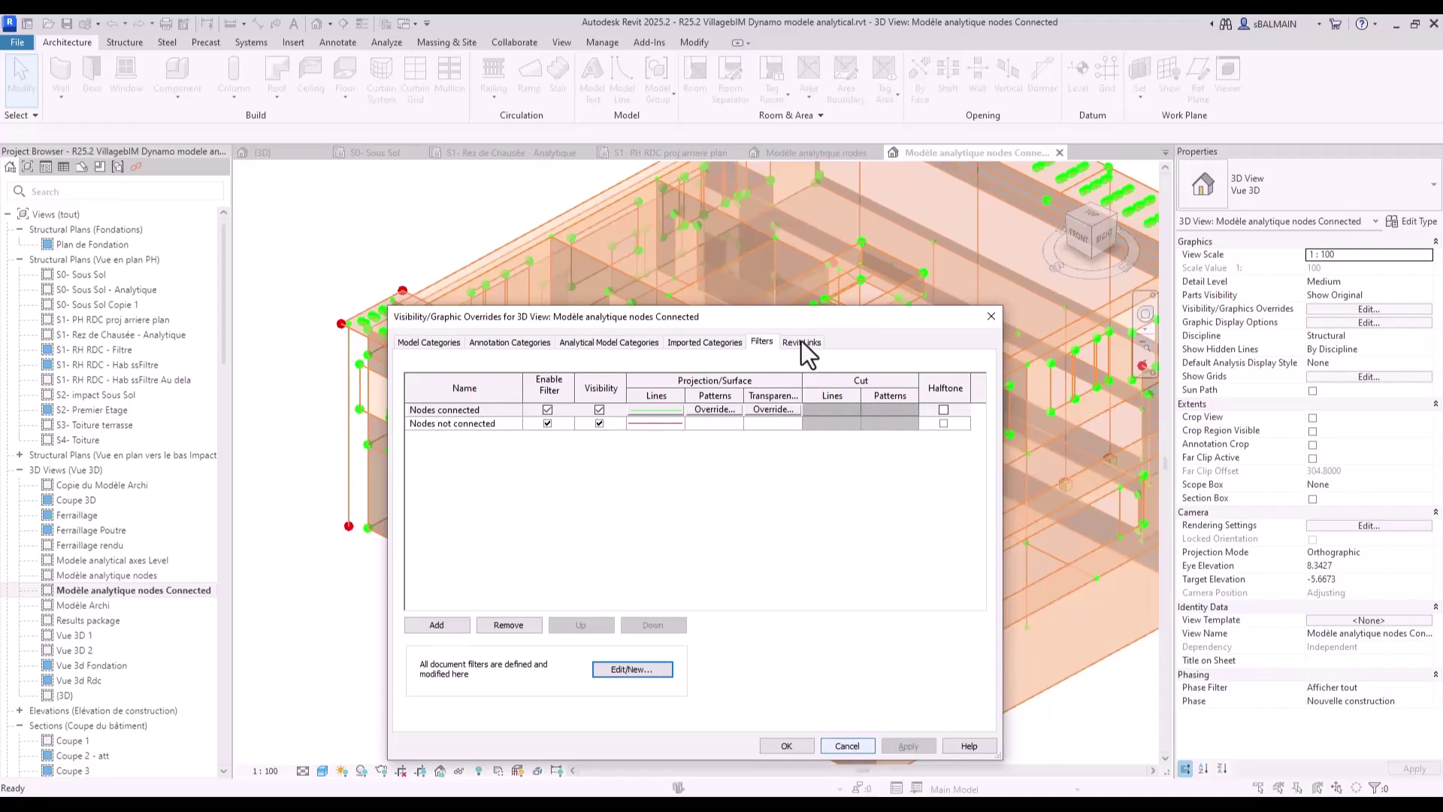
Turn off the visibility of the Nodes connected filter in this view so only unconnected nodes are displayed
{"action": "left_click_drag", "start_coordinate": [795, 323], "coordinate": [912, 250]}
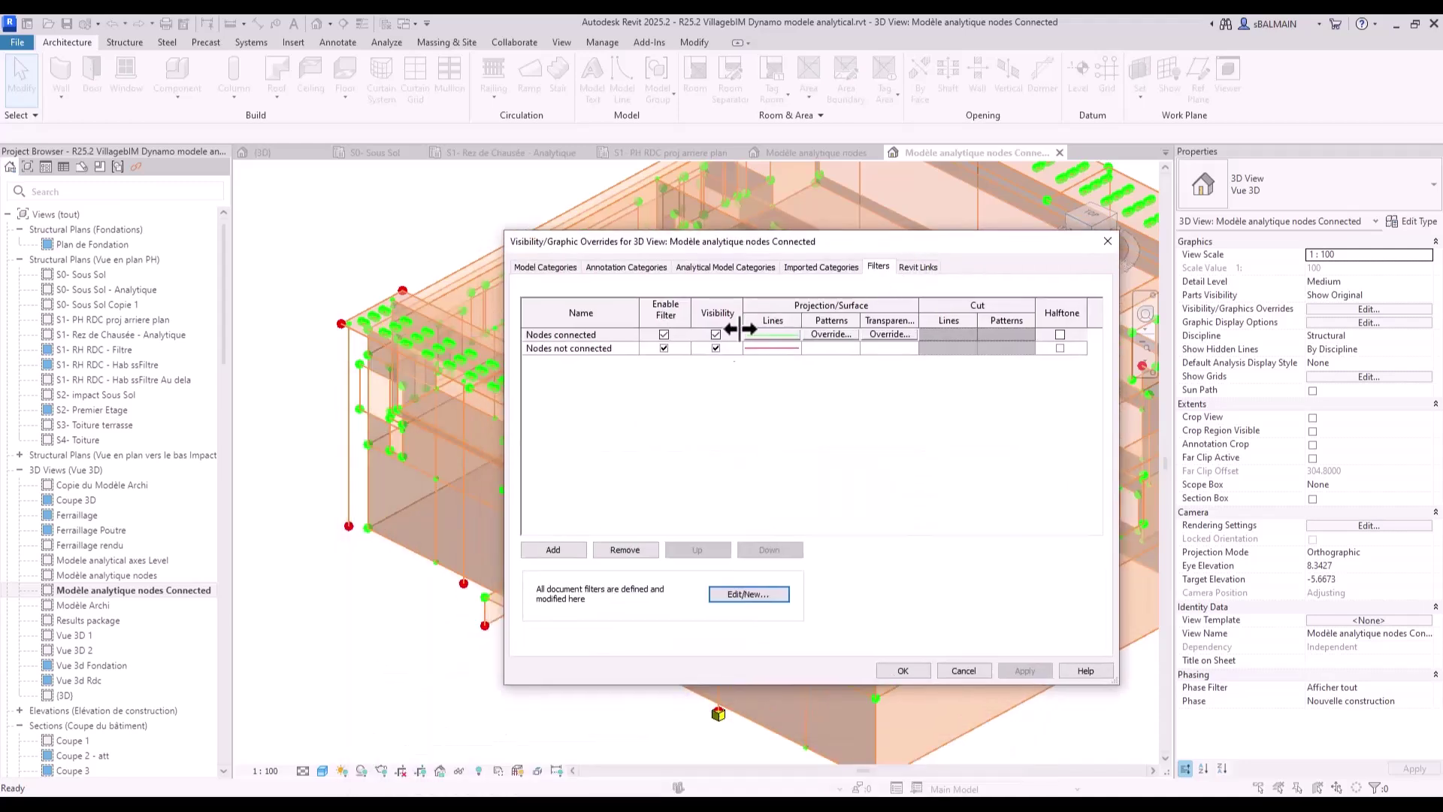
{"action": "left_click", "coordinate": [715, 335]}
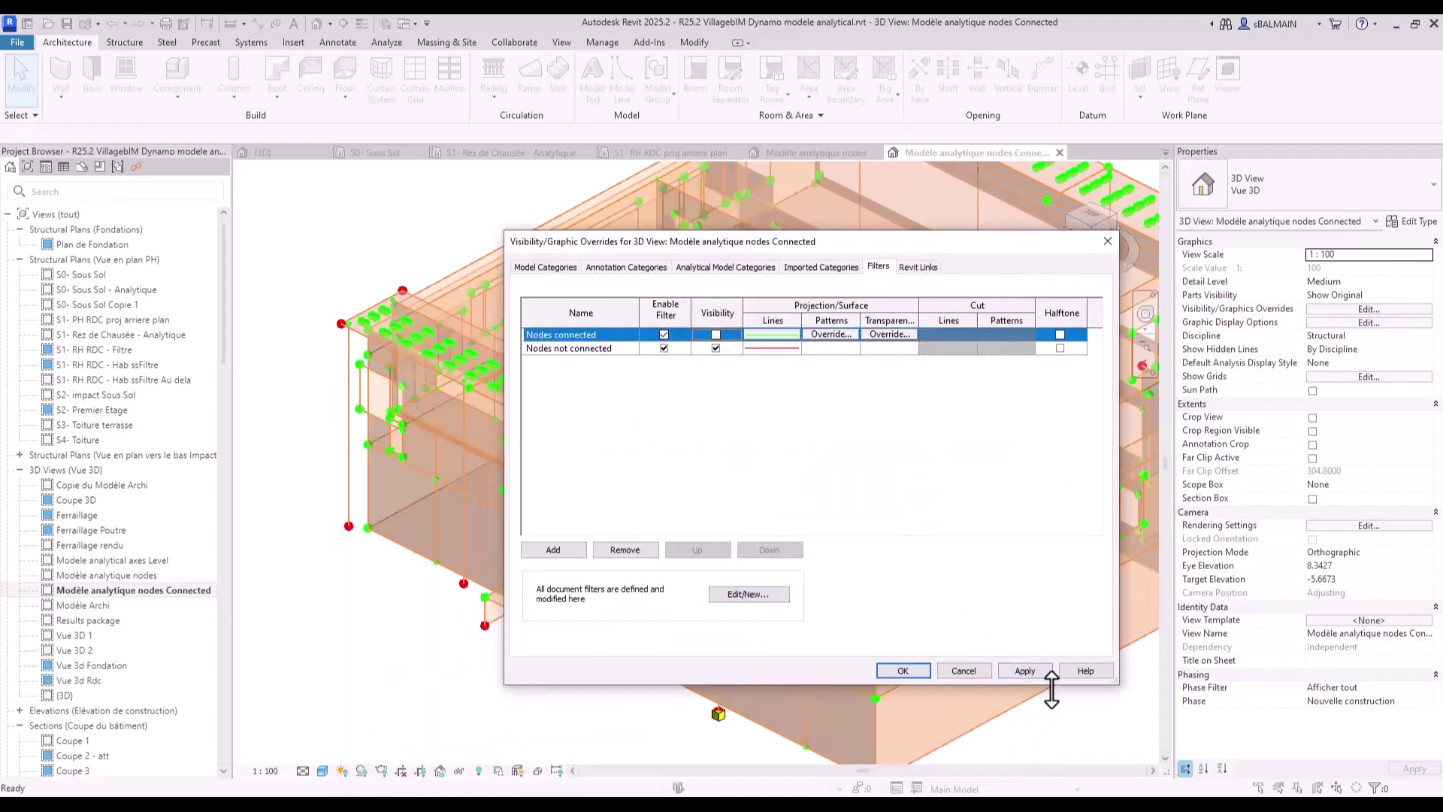
{"action": "left_click", "coordinate": [1024, 670]}
{"action": "left_click", "coordinate": [903, 662]}
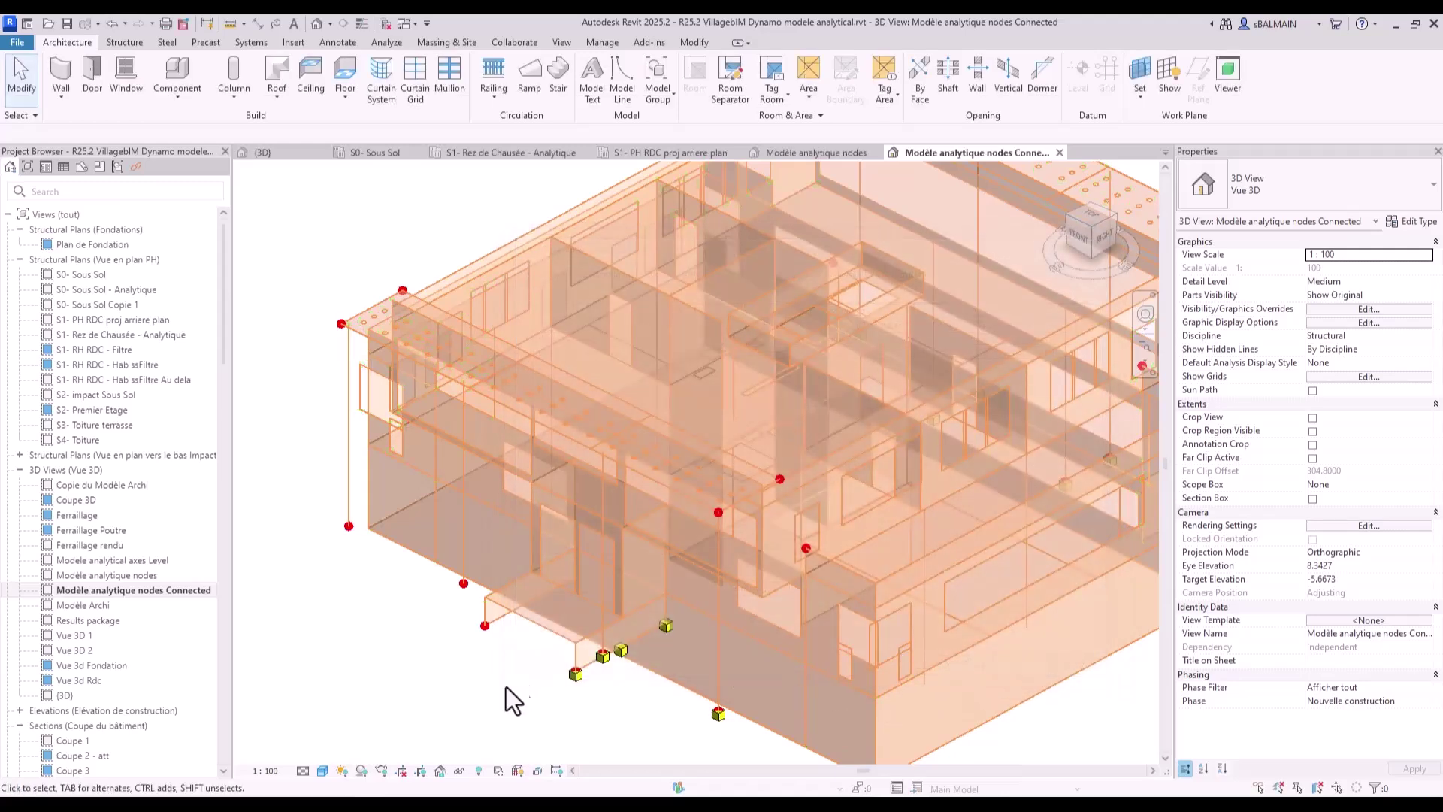
{"action": "middle_click_drag", "start_coordinate": [503, 695], "coordinate": [691, 718], "text": "shift"}
{"action": "middle_click_drag", "start_coordinate": [556, 720], "coordinate": [531, 697], "text": "shift"}
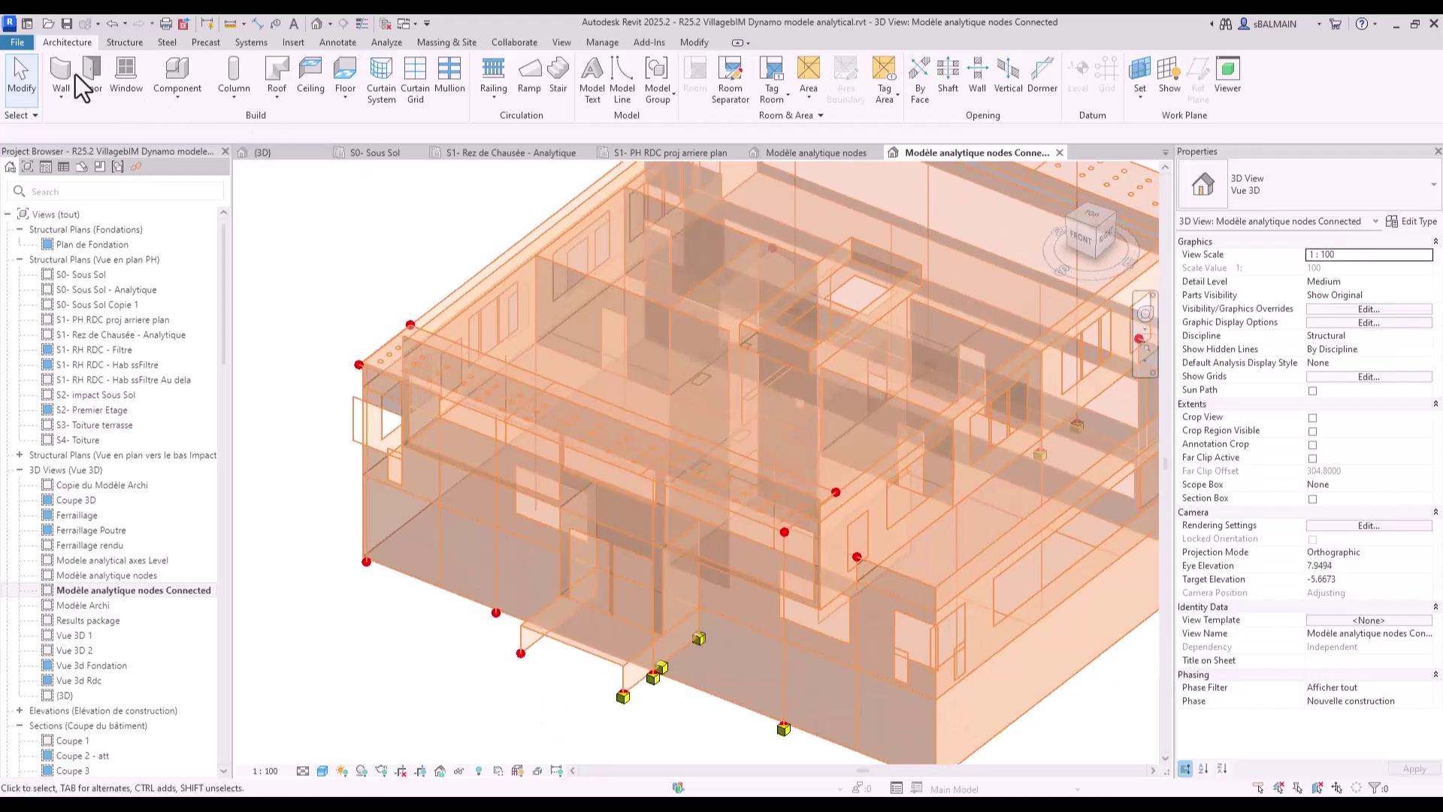
{"action": "scroll", "coordinate": [72, 70], "scroll_direction": "down", "scroll_amount": 1}
Start an area boundary condition with the User state and spring translations in X, Y and Z
{"action": "left_click", "coordinate": [388, 43]}
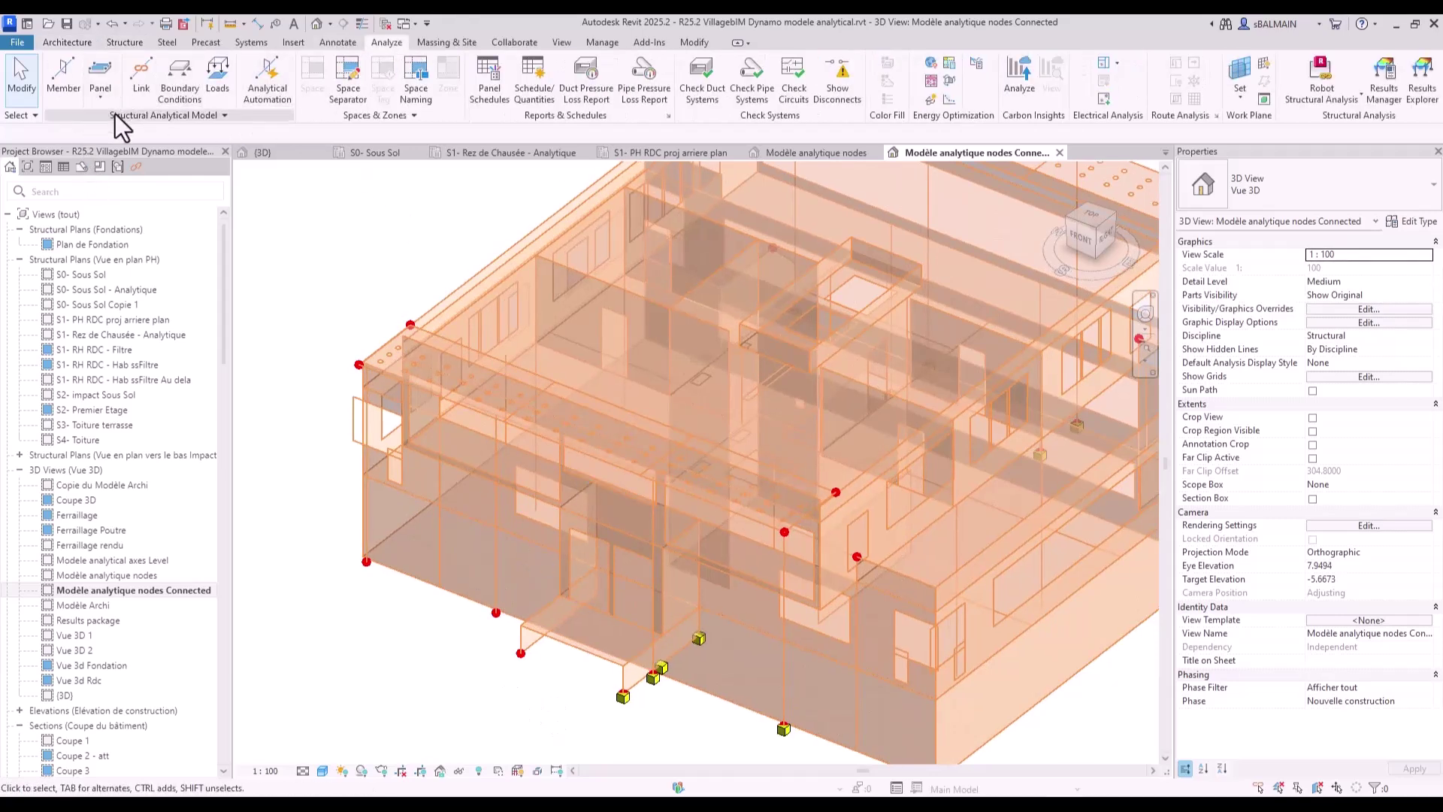
{"action": "left_click", "coordinate": [183, 94]}
{"action": "left_click", "coordinate": [709, 75]}
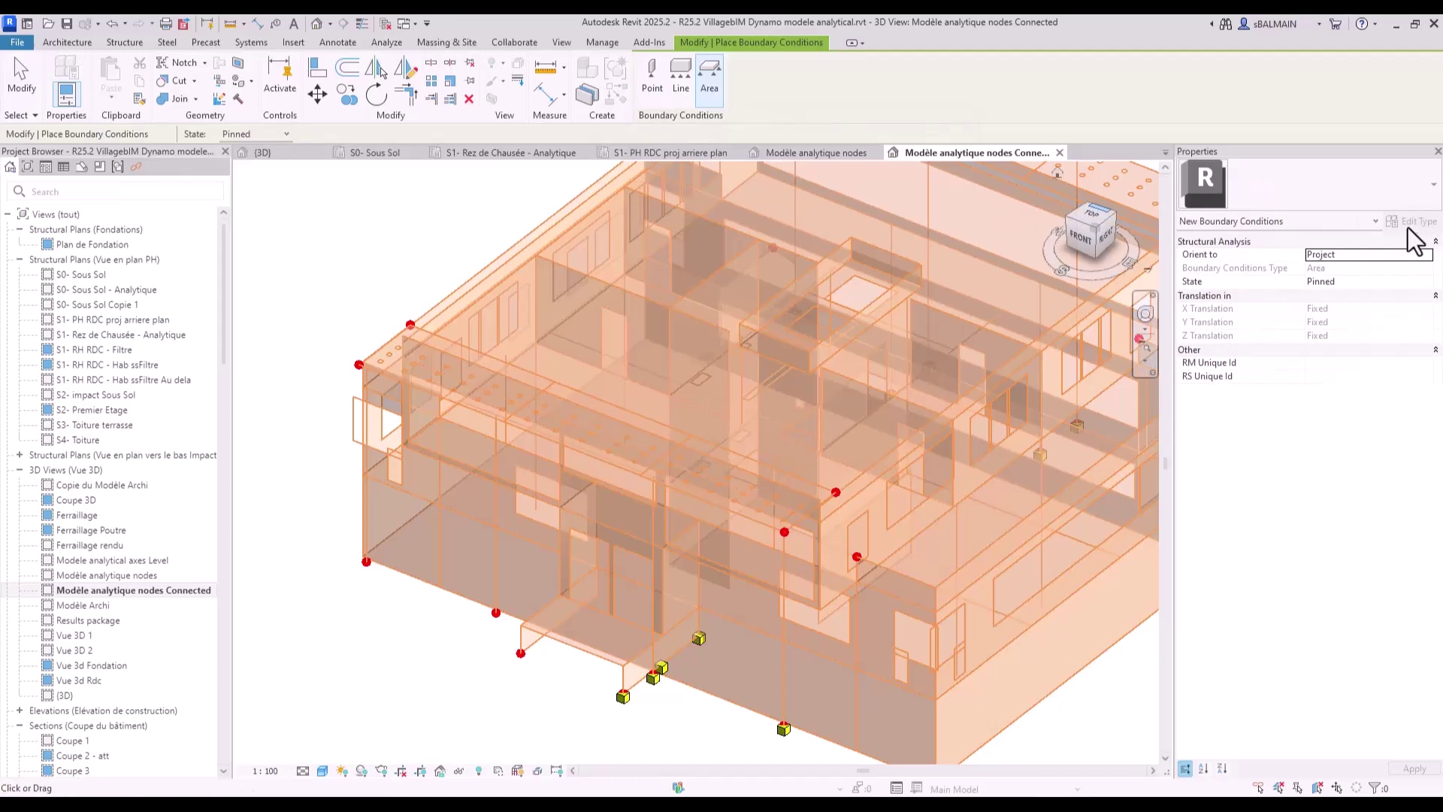
{"action": "left_click", "coordinate": [1413, 282]}
{"action": "left_click", "coordinate": [1330, 315]}
{"action": "left_click", "coordinate": [1426, 308]}
{"action": "left_click", "coordinate": [1343, 334]}
{"action": "left_click", "coordinate": [1427, 362]}
{"action": "left_click", "coordinate": [1322, 403]}
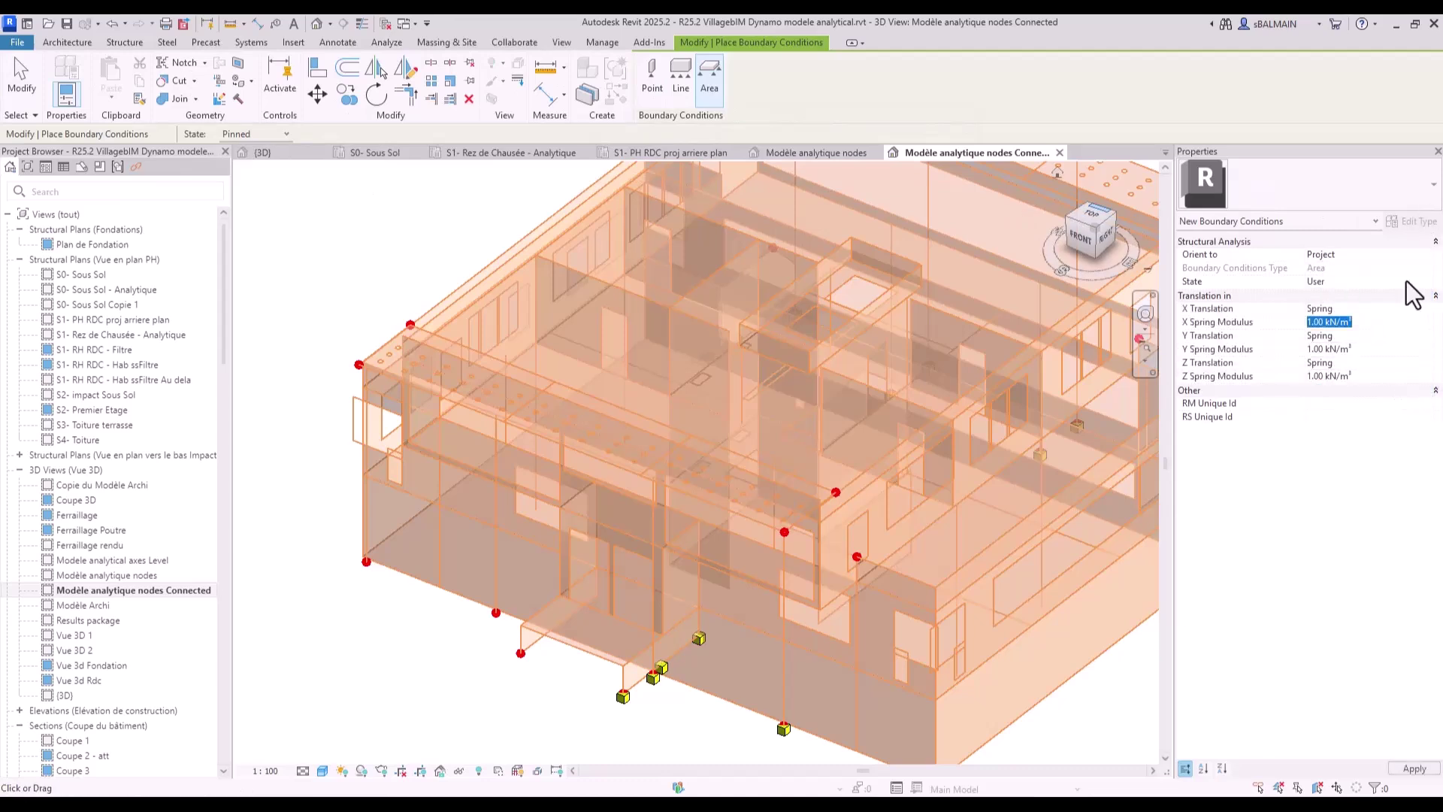
Set the area boundary condition's X and Y spring moduli to 5000 kN/m³ and the Z modulus to 50000 kN/m³
{"action": "left_click", "coordinate": [1330, 349]}
{"action": "type", "text": "50000"}
{"action": "left_click", "coordinate": [1330, 375]}
{"action": "type", "text": "50000"}
{"action": "key", "text": "Return"}
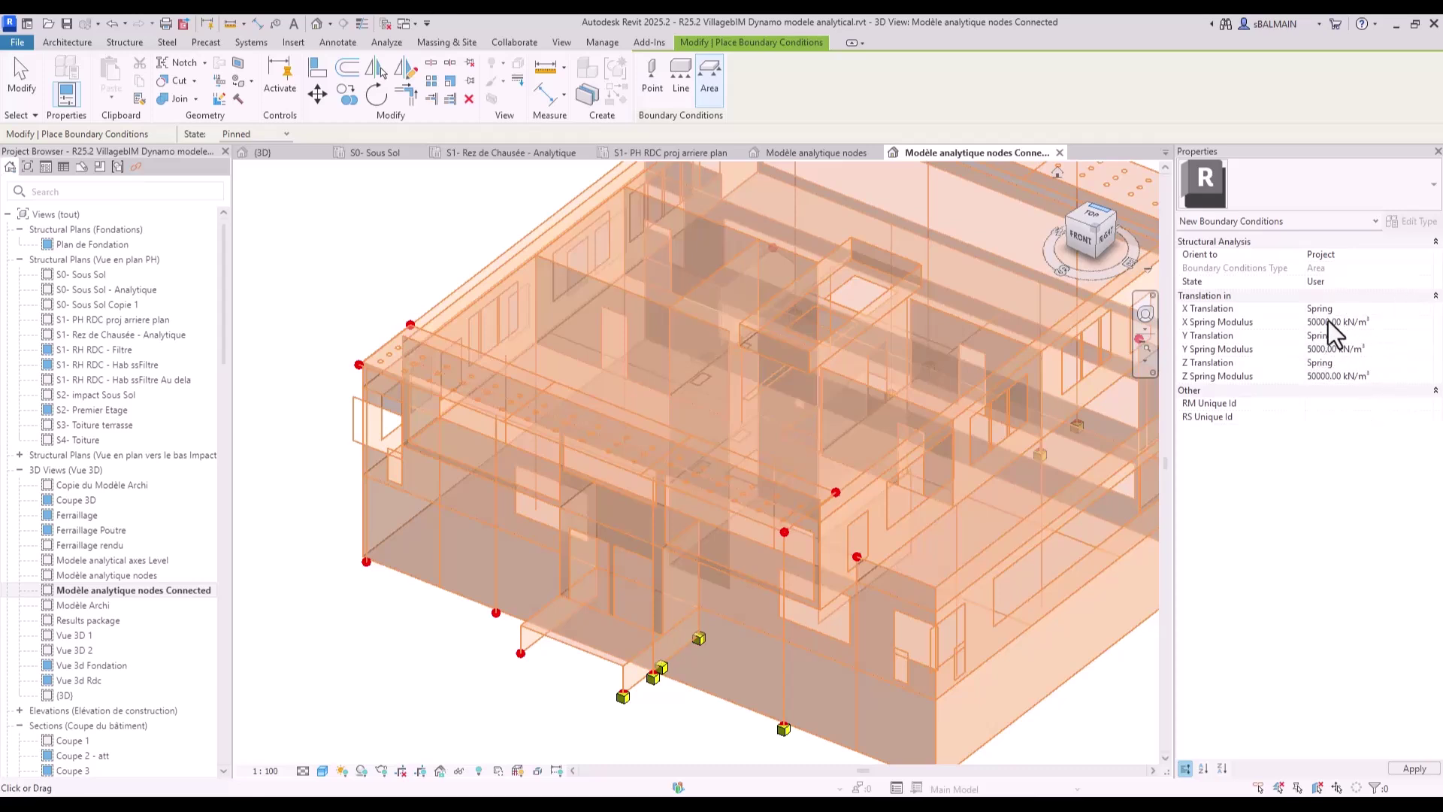
Apply the area spring boundary condition to the lowest floor panel of the building
{"action": "middle_click_drag", "start_coordinate": [1017, 702], "coordinate": [940, 472], "text": "shift"}
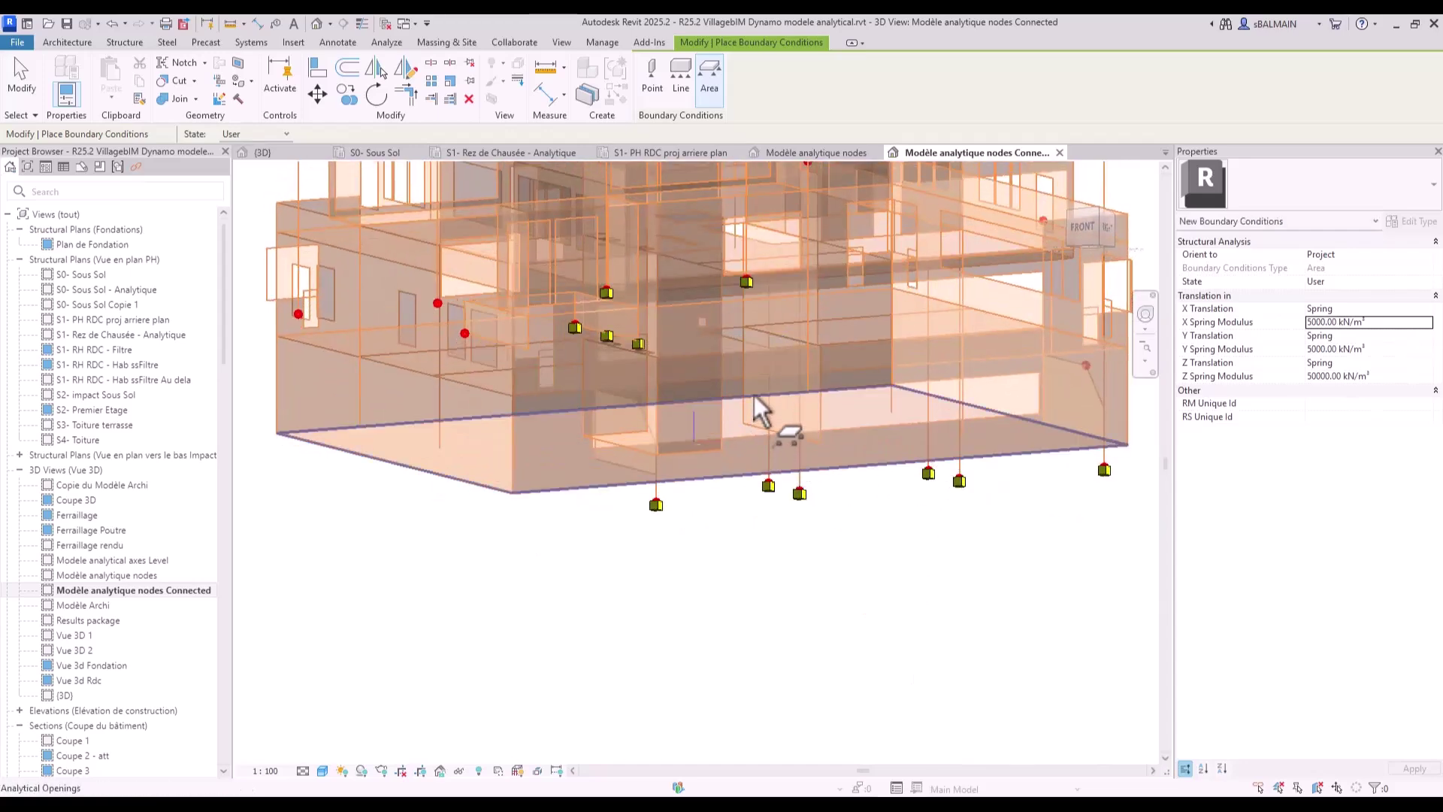
{"action": "left_click", "coordinate": [755, 394]}
{"action": "middle_click_drag", "start_coordinate": [779, 564], "coordinate": [733, 588], "text": "shift"}
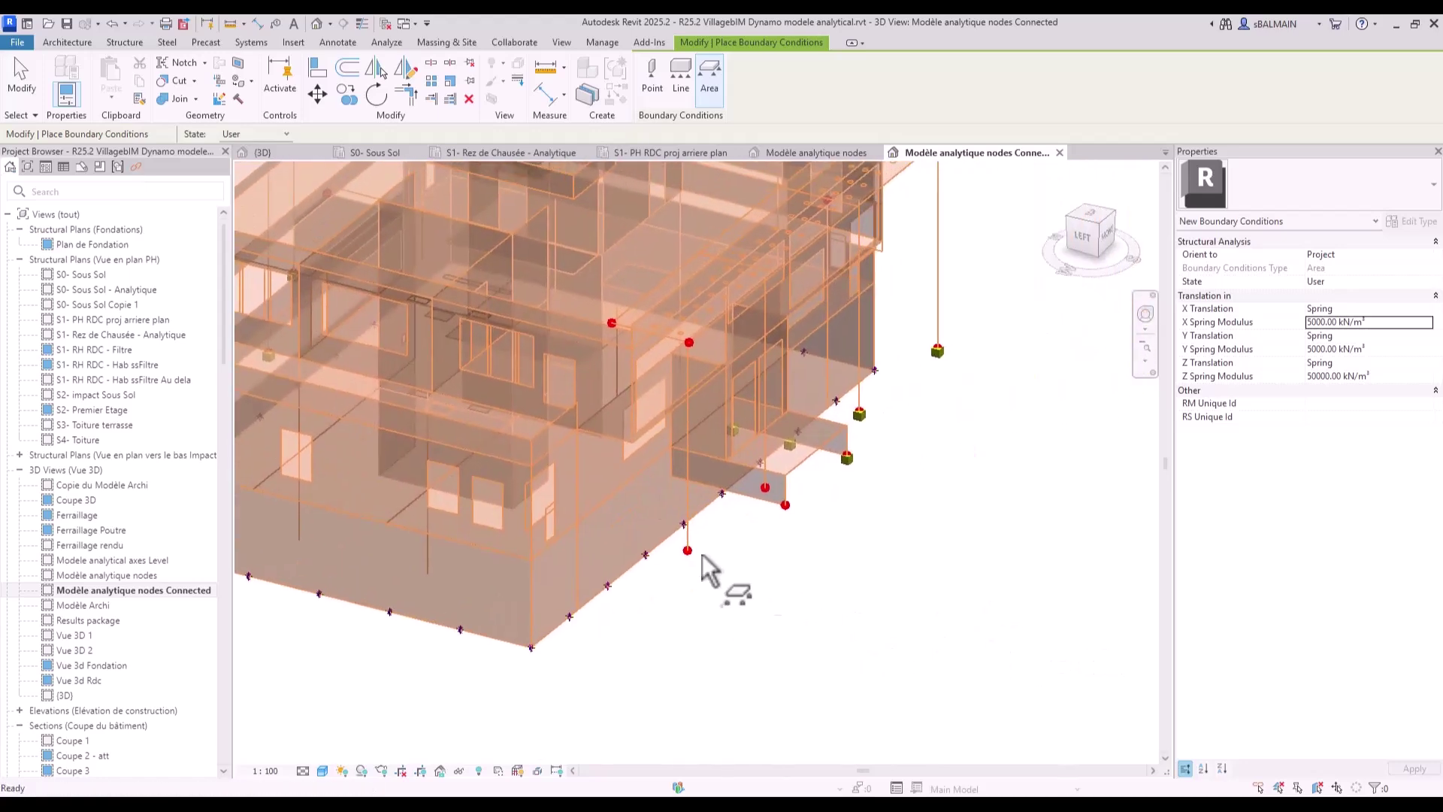
Add a fixed line boundary condition to the base of the low entrance wall and a fixed point condition to the adjacent column base
{"action": "left_click", "coordinate": [680, 75]}
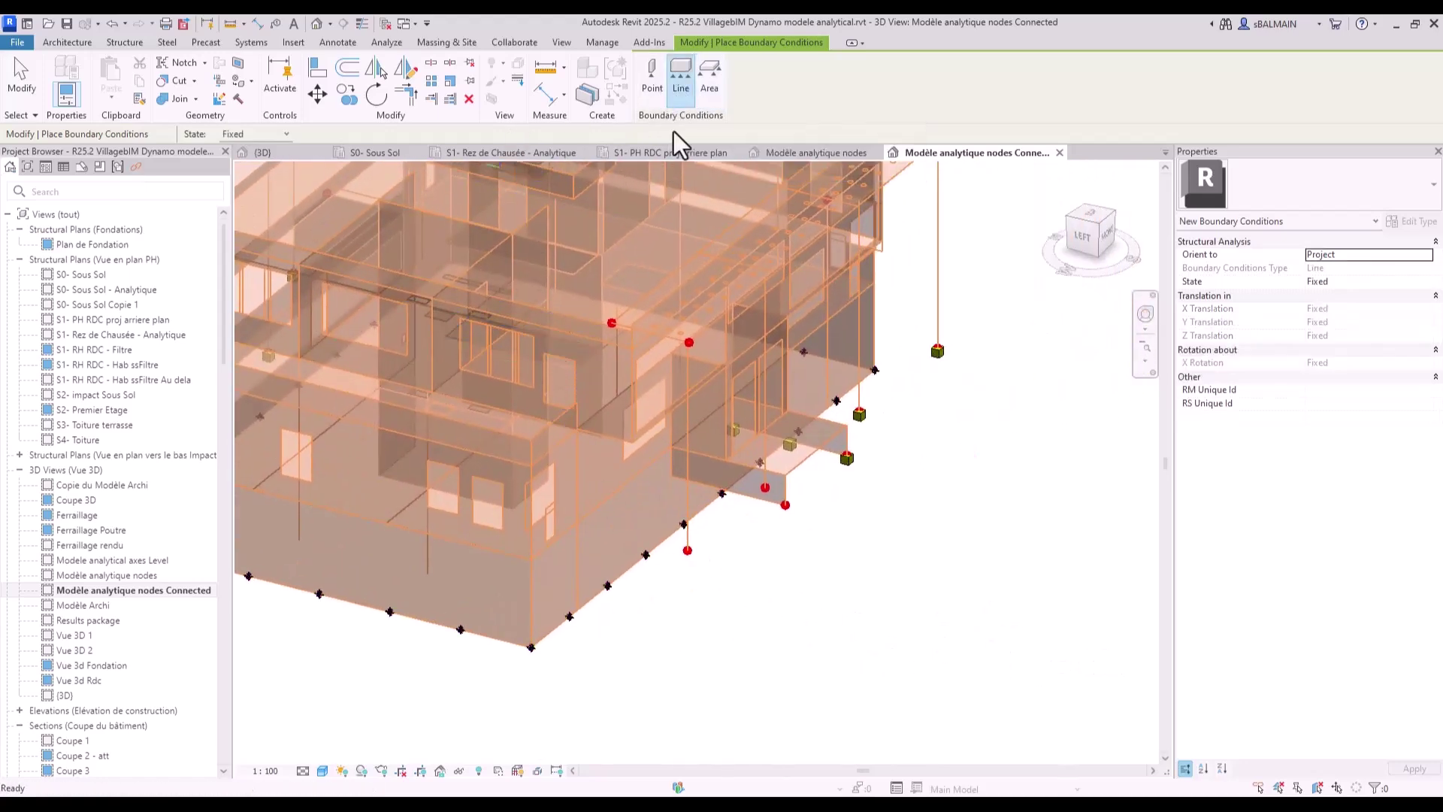
{"action": "left_click", "coordinate": [741, 496]}
{"action": "left_click", "coordinate": [653, 75]}
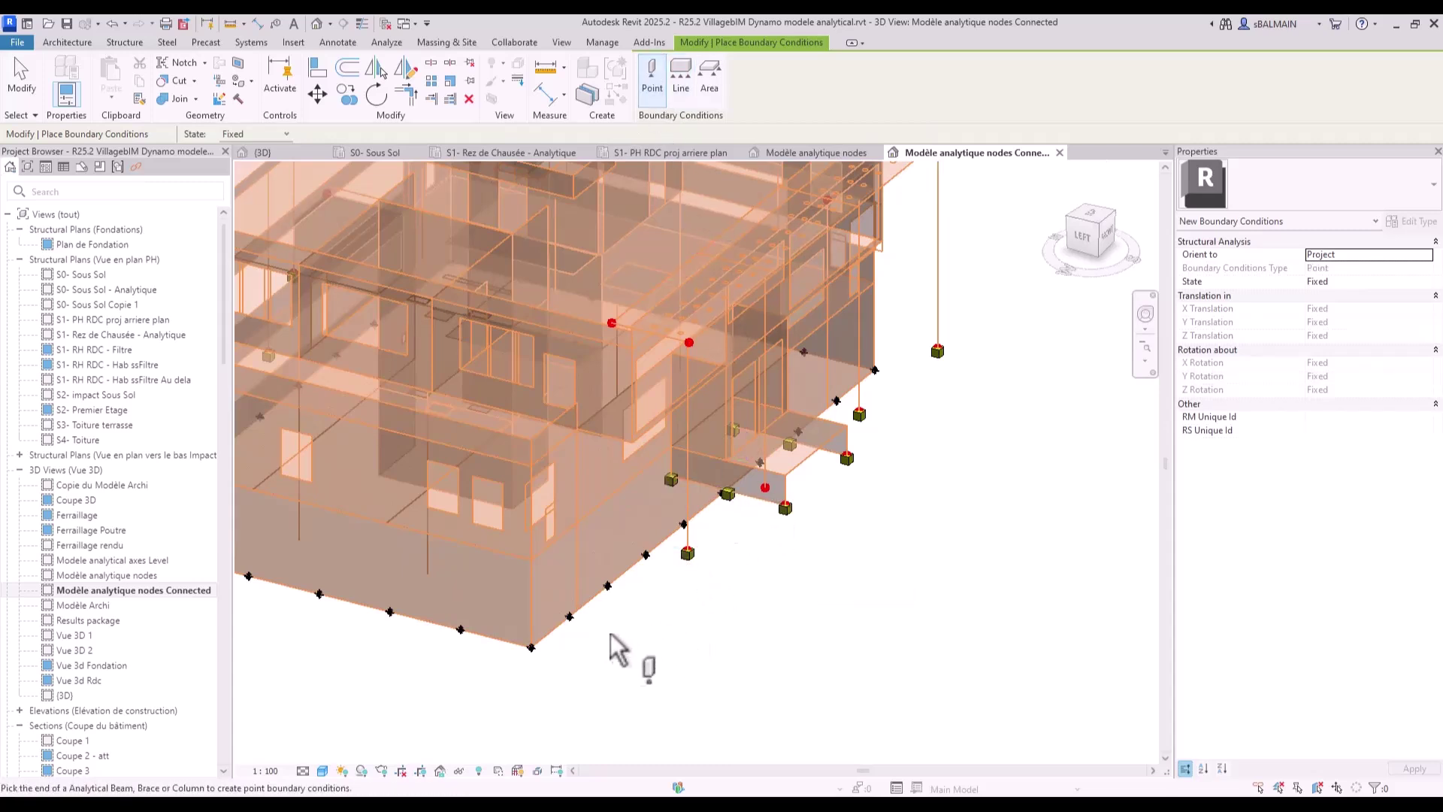
{"action": "middle_click_drag", "start_coordinate": [676, 677], "coordinate": [727, 685], "text": "shift"}
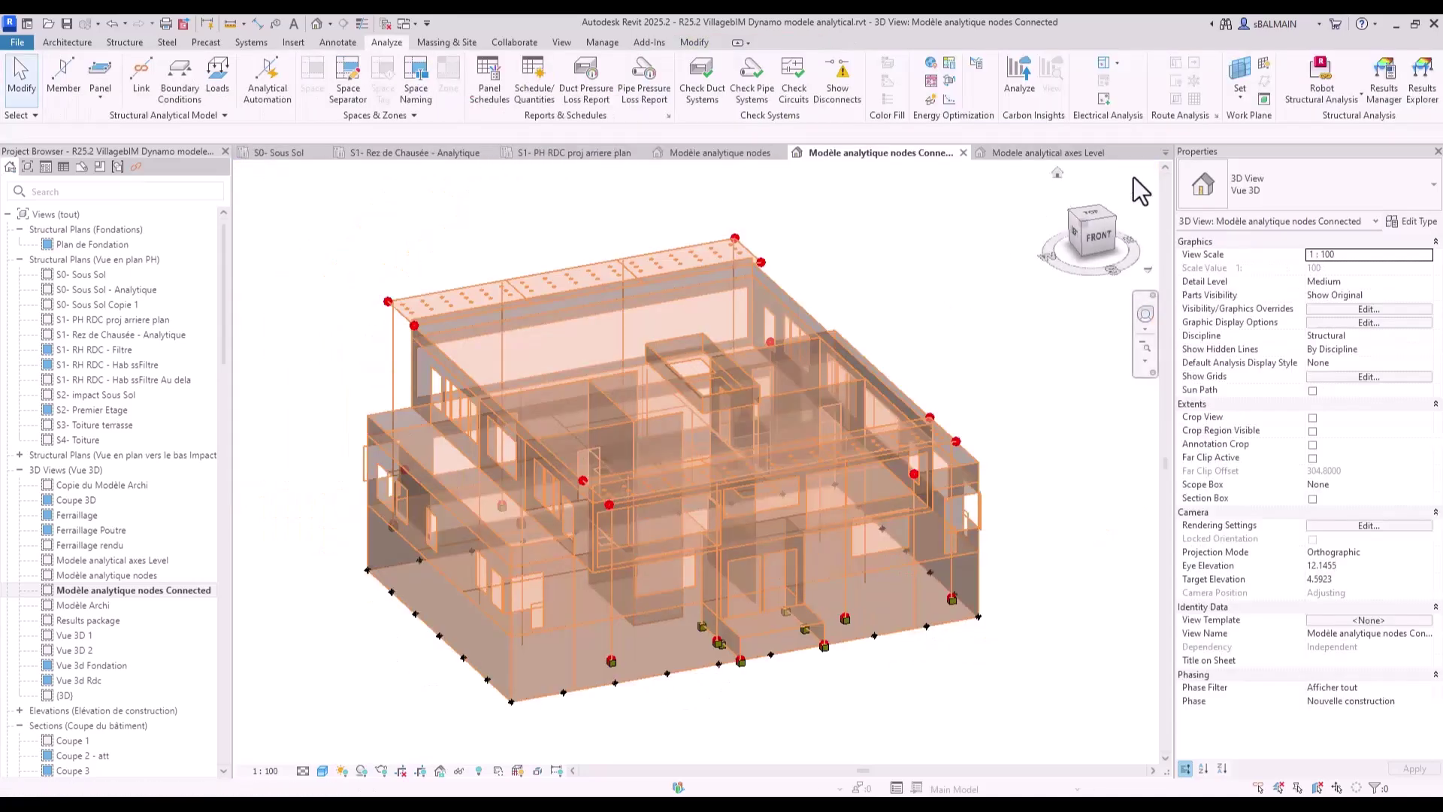
Send the complete analytical model with its boundary conditions to Robot Structural Analysis
{"action": "left_click", "coordinate": [1313, 91]}
{"action": "left_click", "coordinate": [1310, 155]}
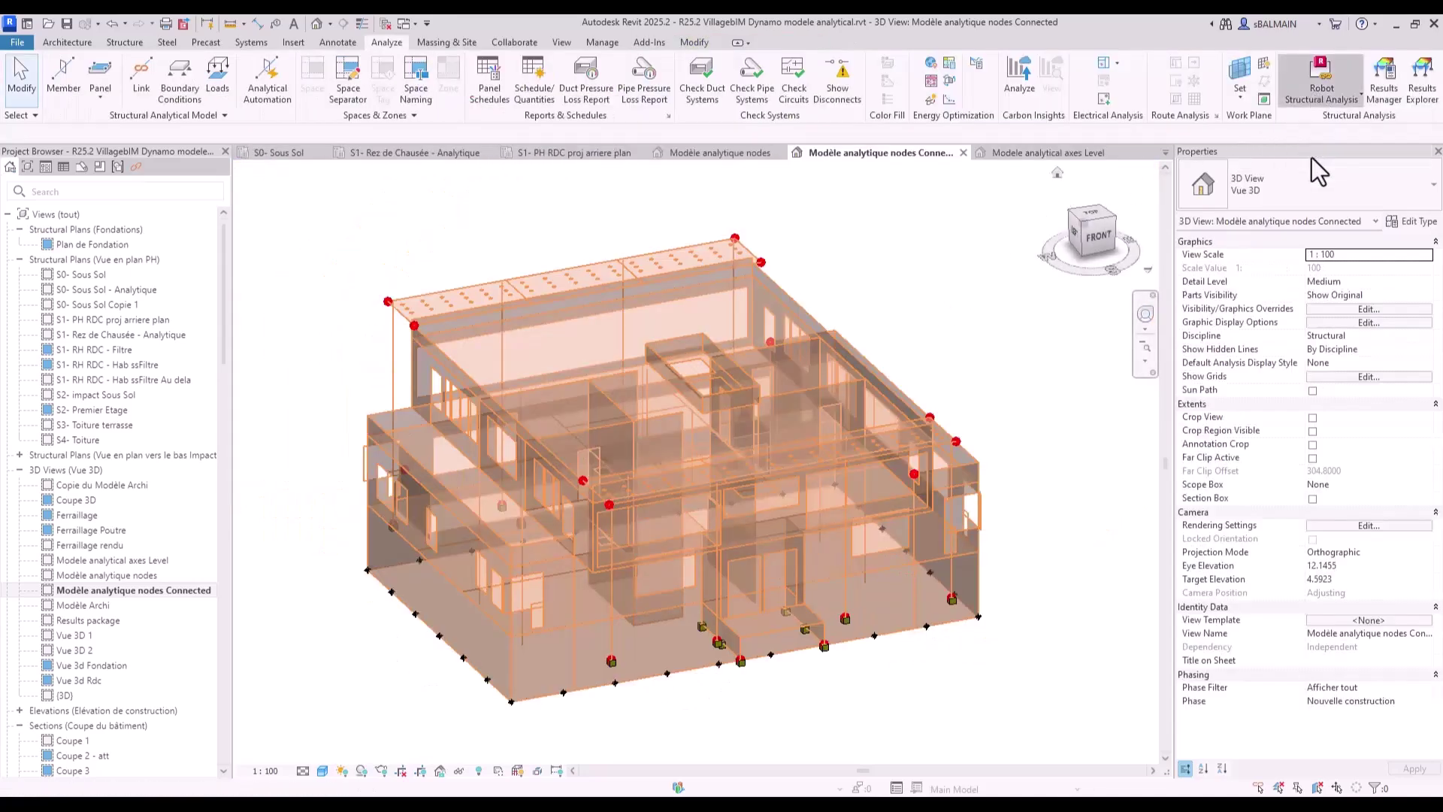
{"action": "left_click", "coordinate": [804, 524]}
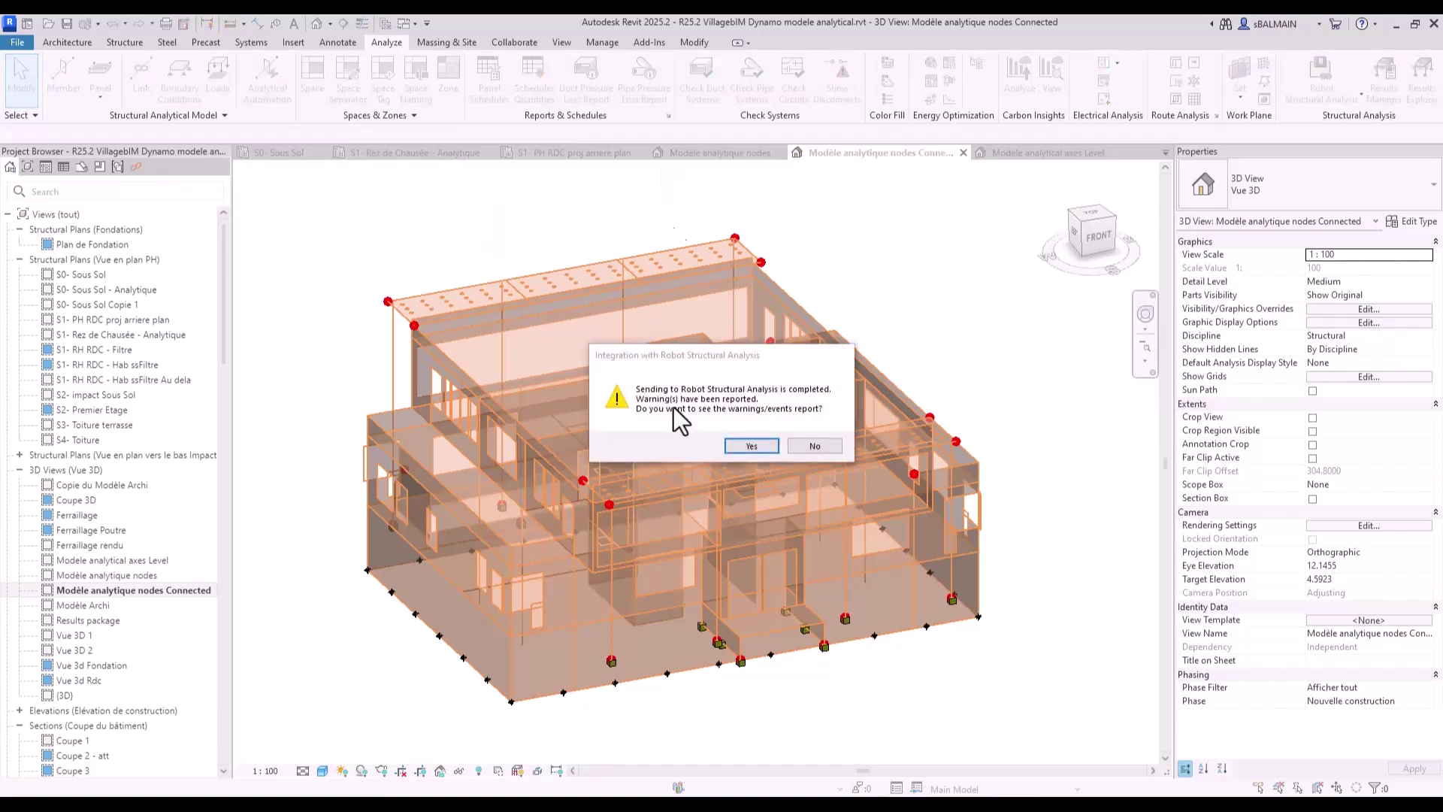
{"action": "key", "text": "Return"}
In Robot Structural Analysis, run the structural calculation and close the calculation messages
{"action": "left_click", "coordinate": [313, 61]}
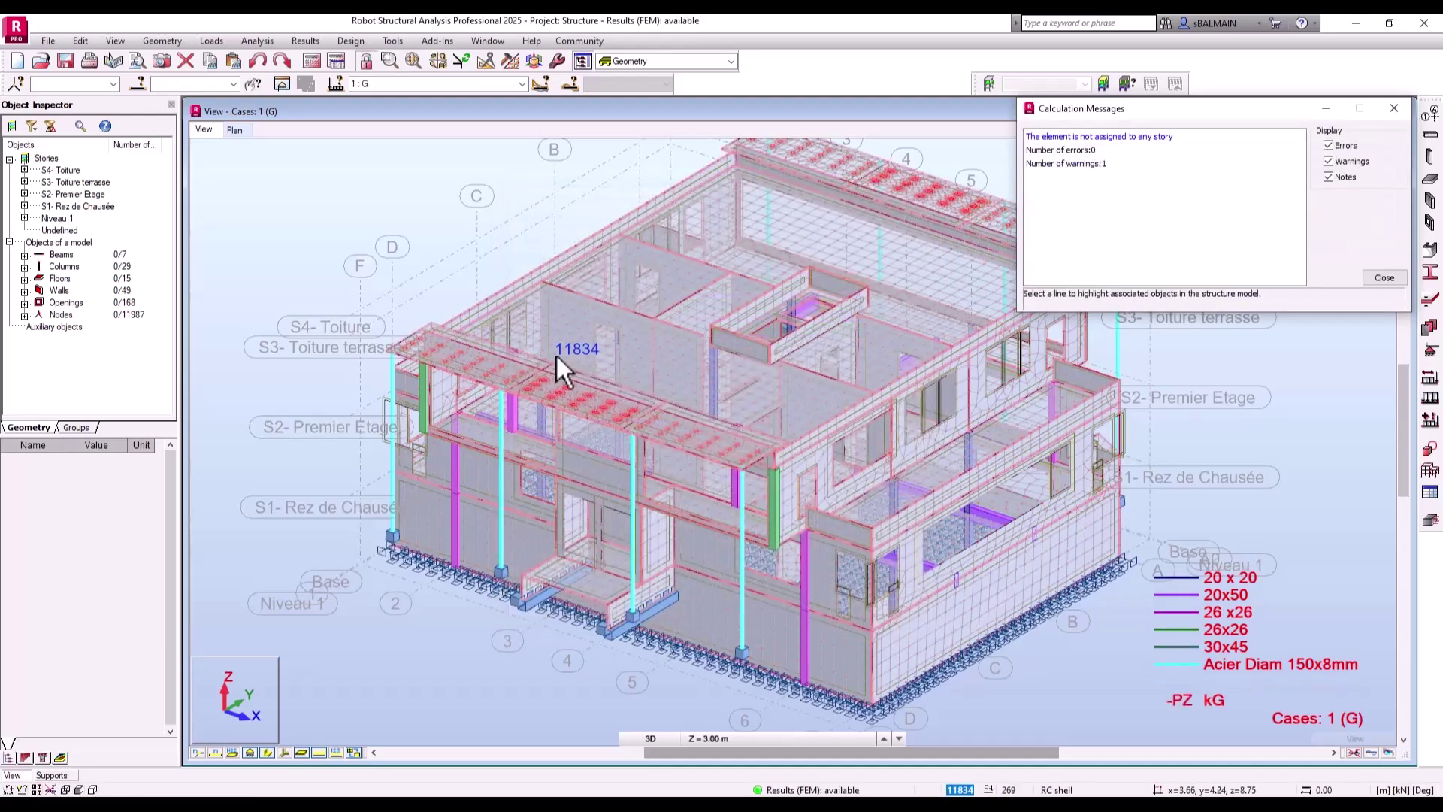
{"action": "left_click", "coordinate": [1384, 278]}
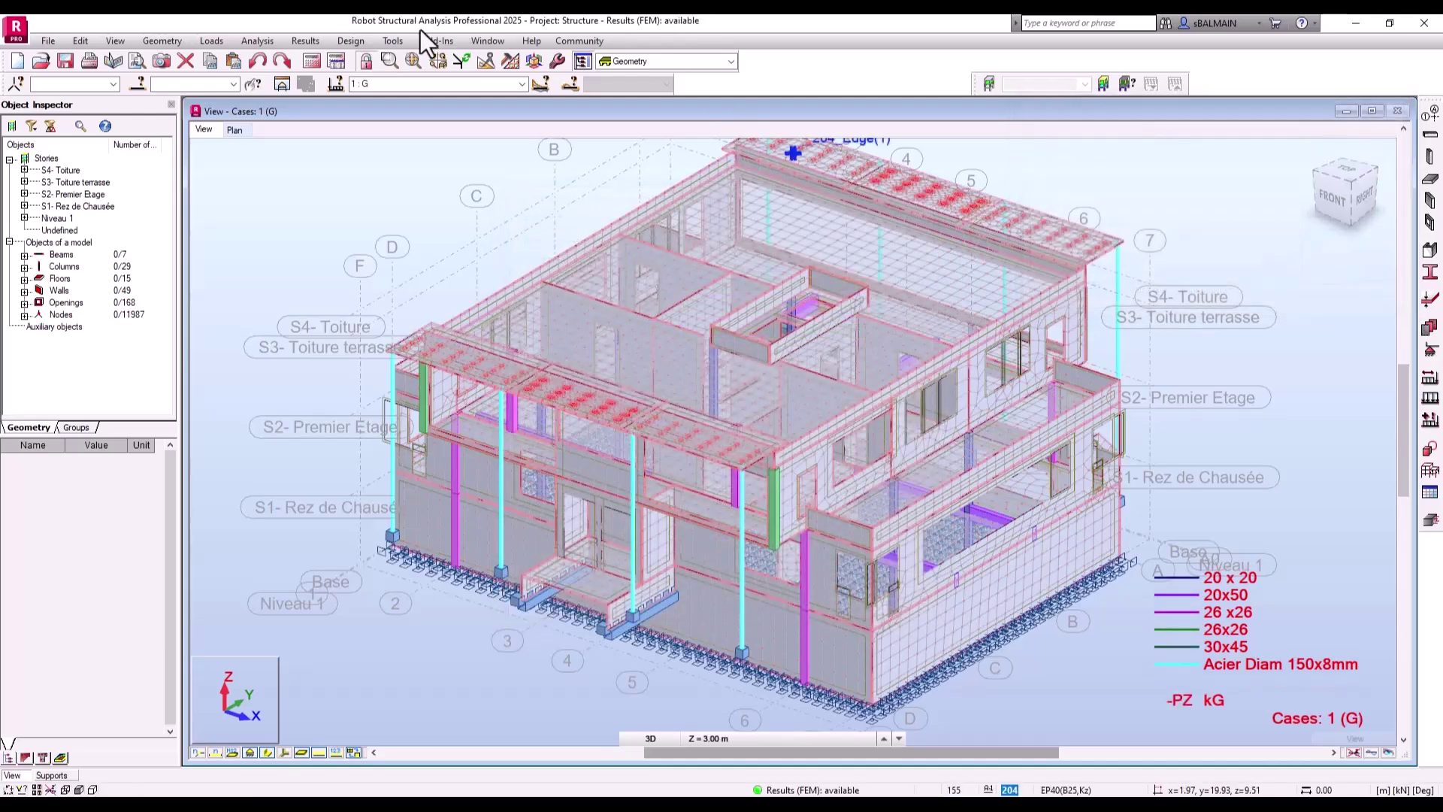
Switch the workspace layout to Results - maps
{"action": "left_click", "coordinate": [305, 41]}
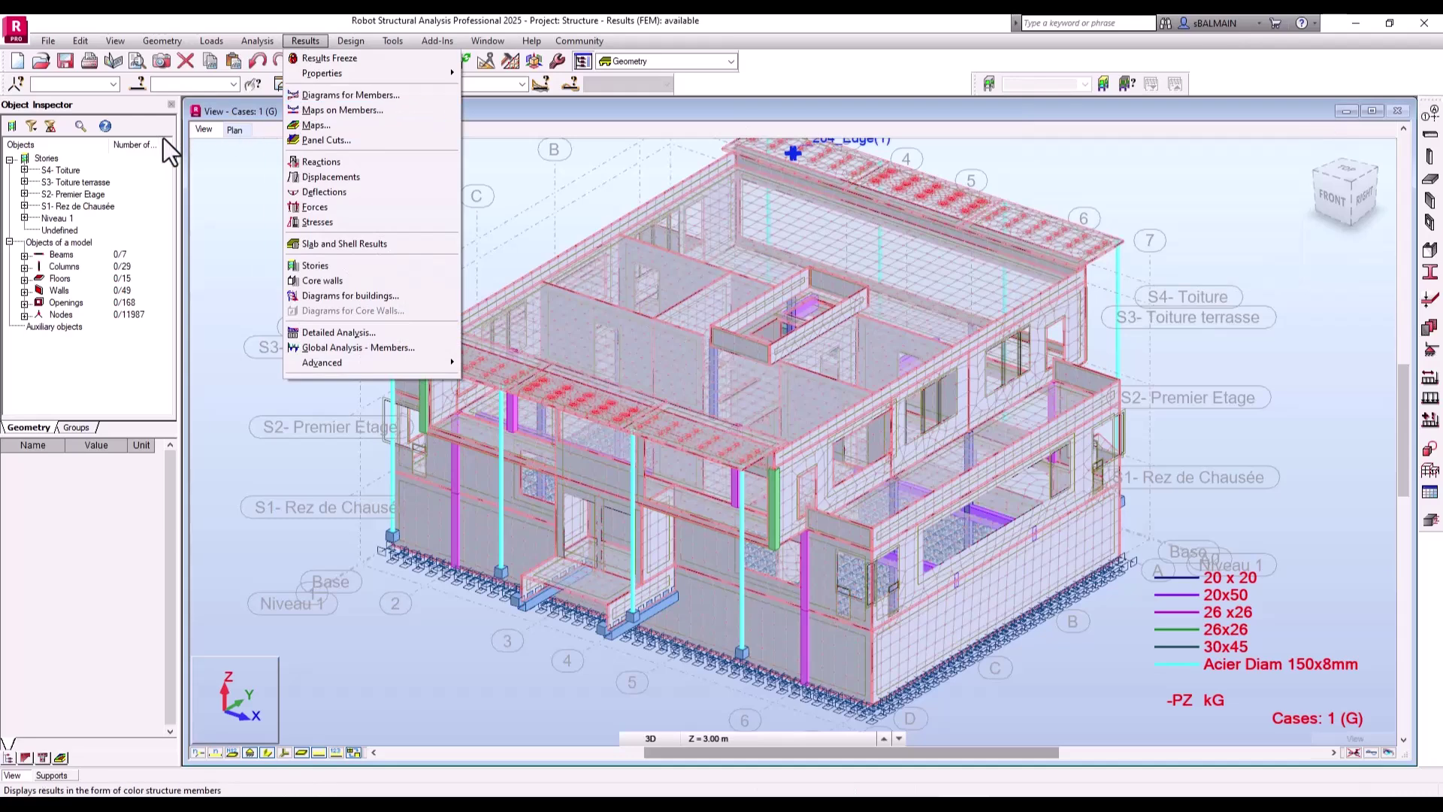
{"action": "left_click", "coordinate": [90, 296]}
{"action": "left_click", "coordinate": [665, 61]}
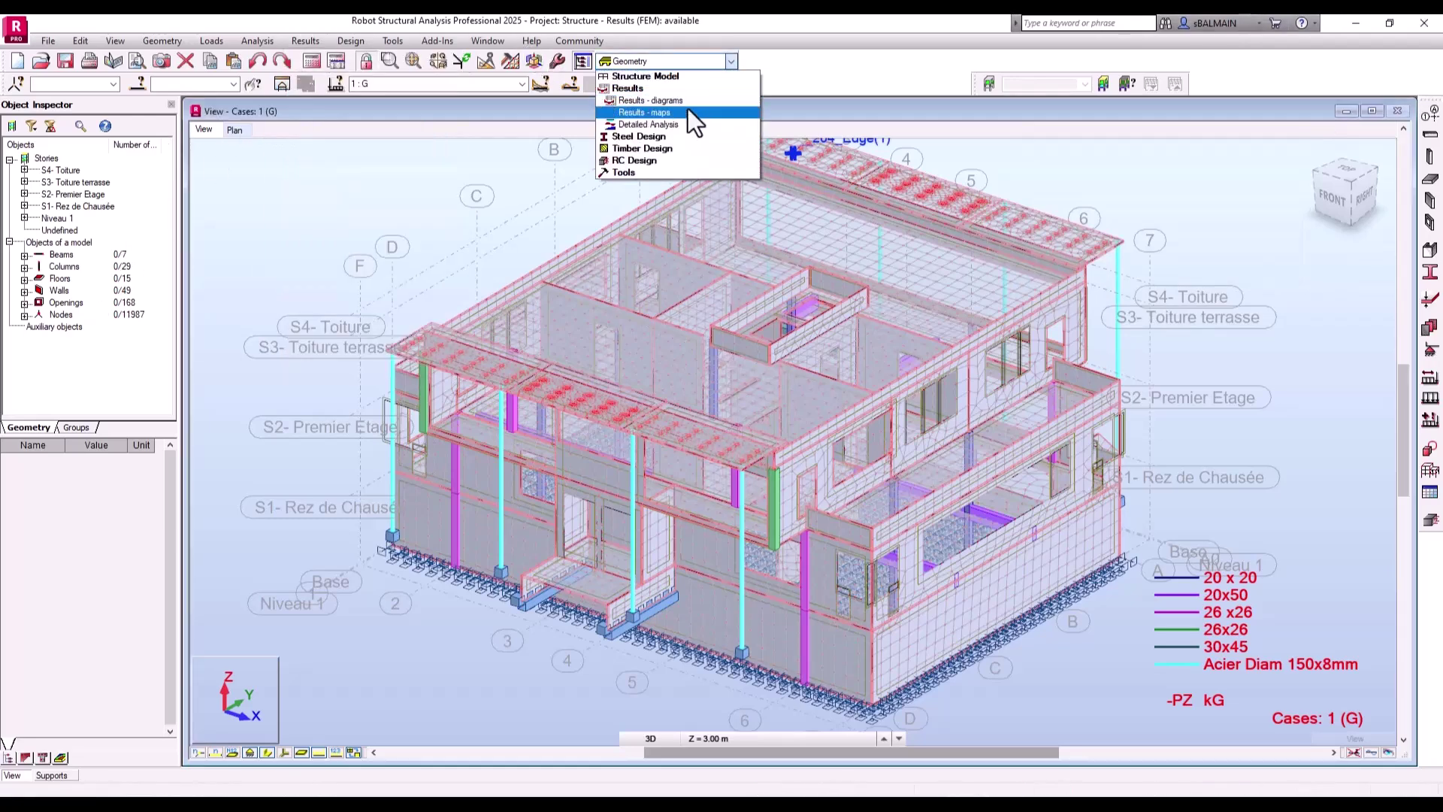
{"action": "left_click", "coordinate": [686, 112]}
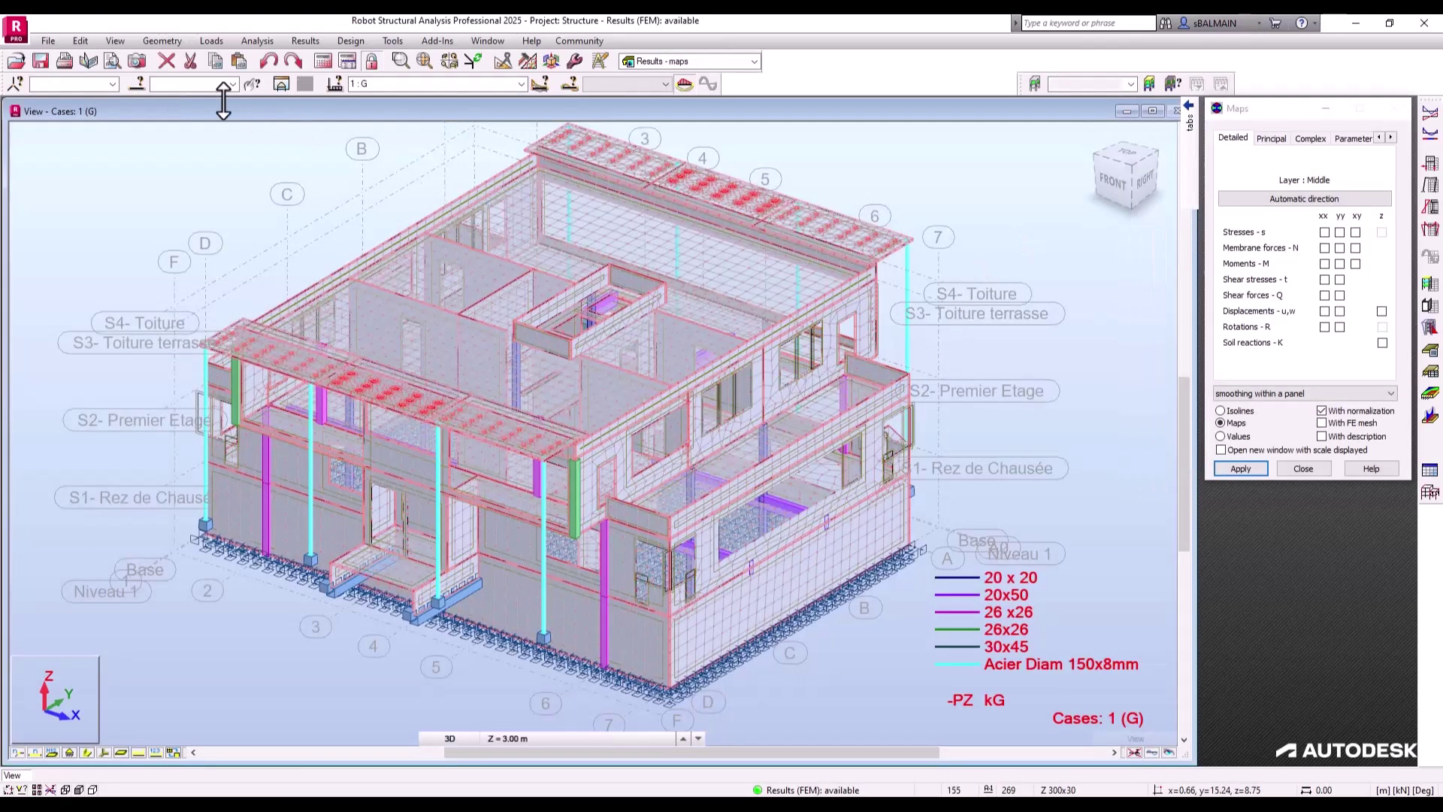
Display the global Z displacement map with the FE mesh for load case 1 and inspect it from the front and back
{"action": "left_click", "coordinate": [110, 84]}
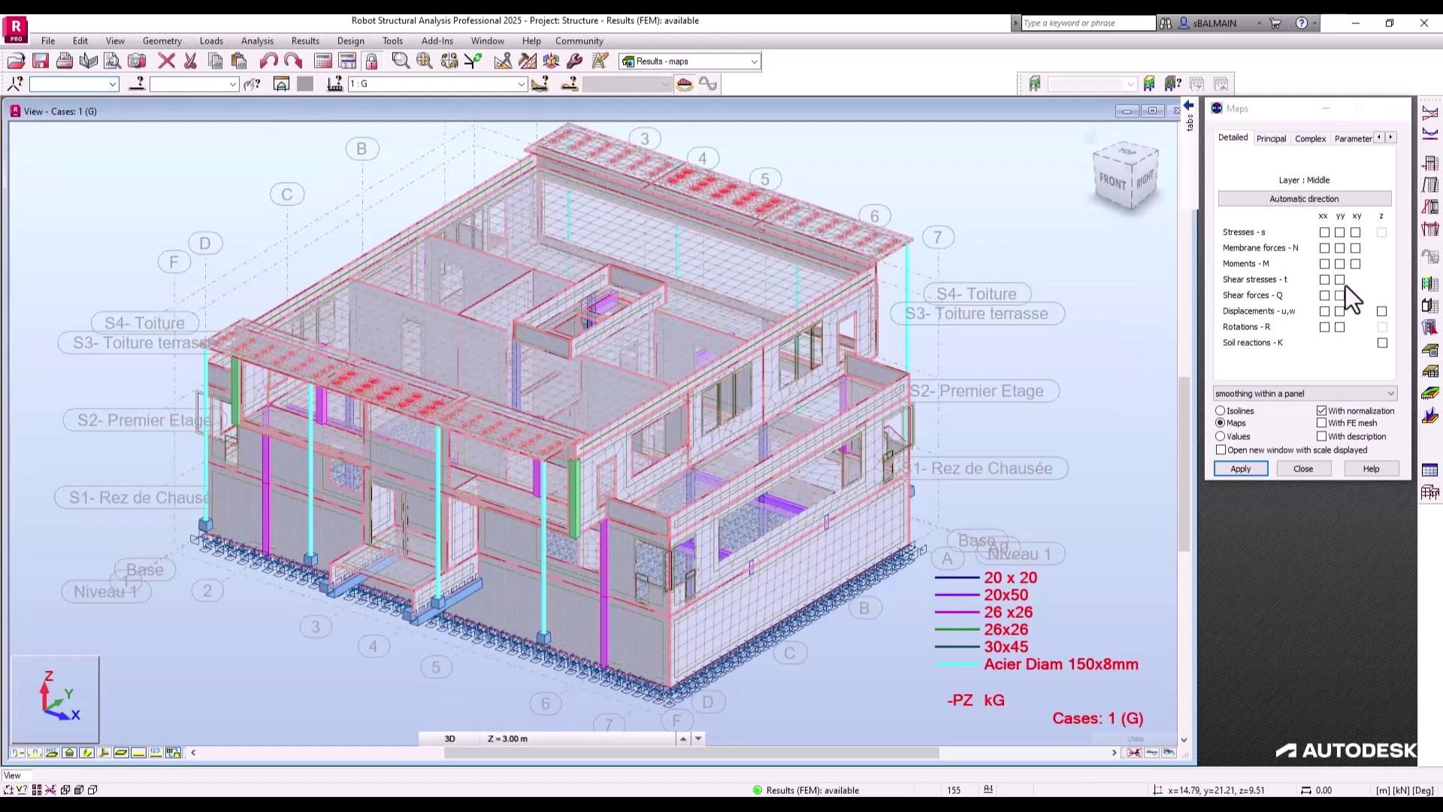
{"action": "left_click", "coordinate": [1308, 140]}
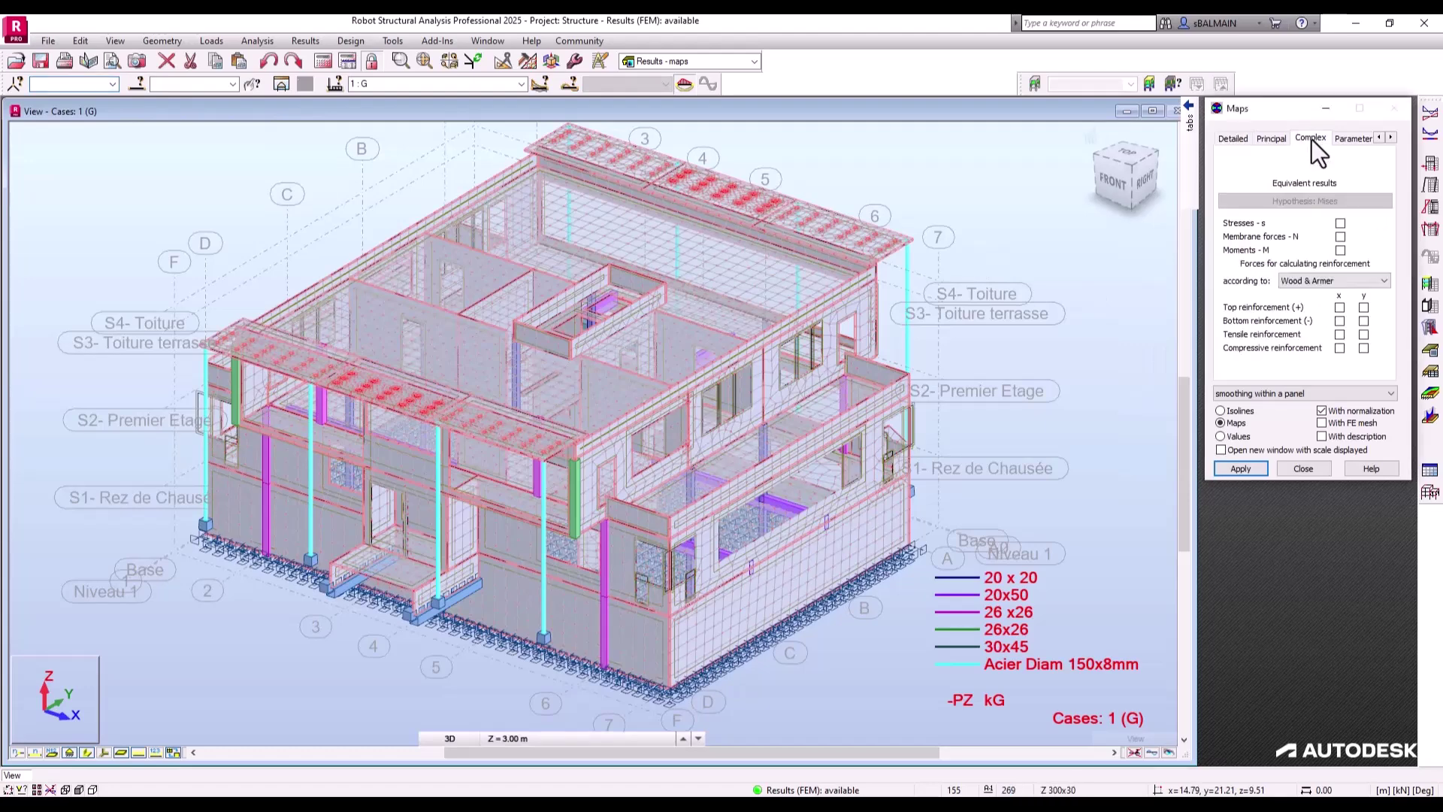
{"action": "left_click", "coordinate": [1271, 139]}
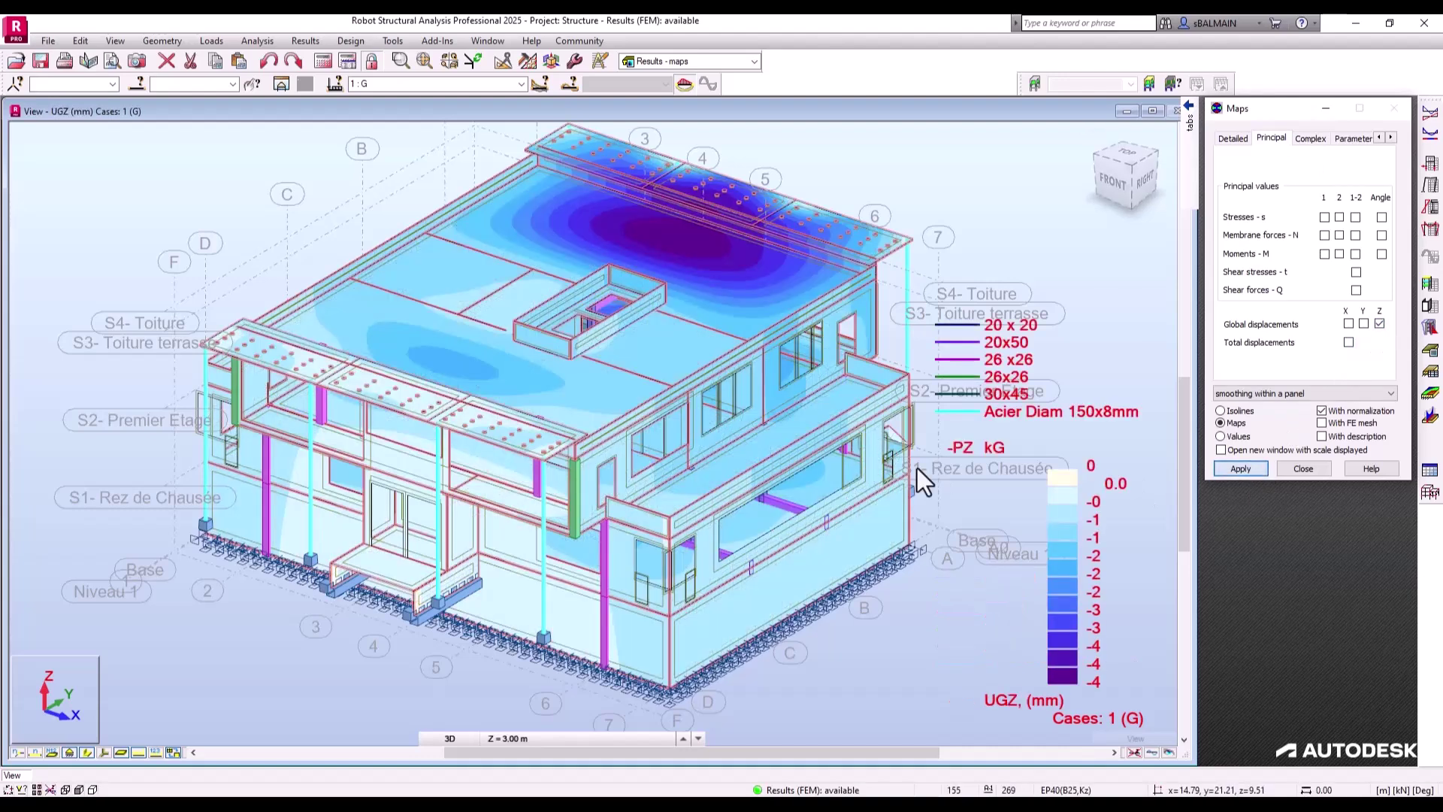
{"action": "left_click", "coordinate": [1241, 469]}
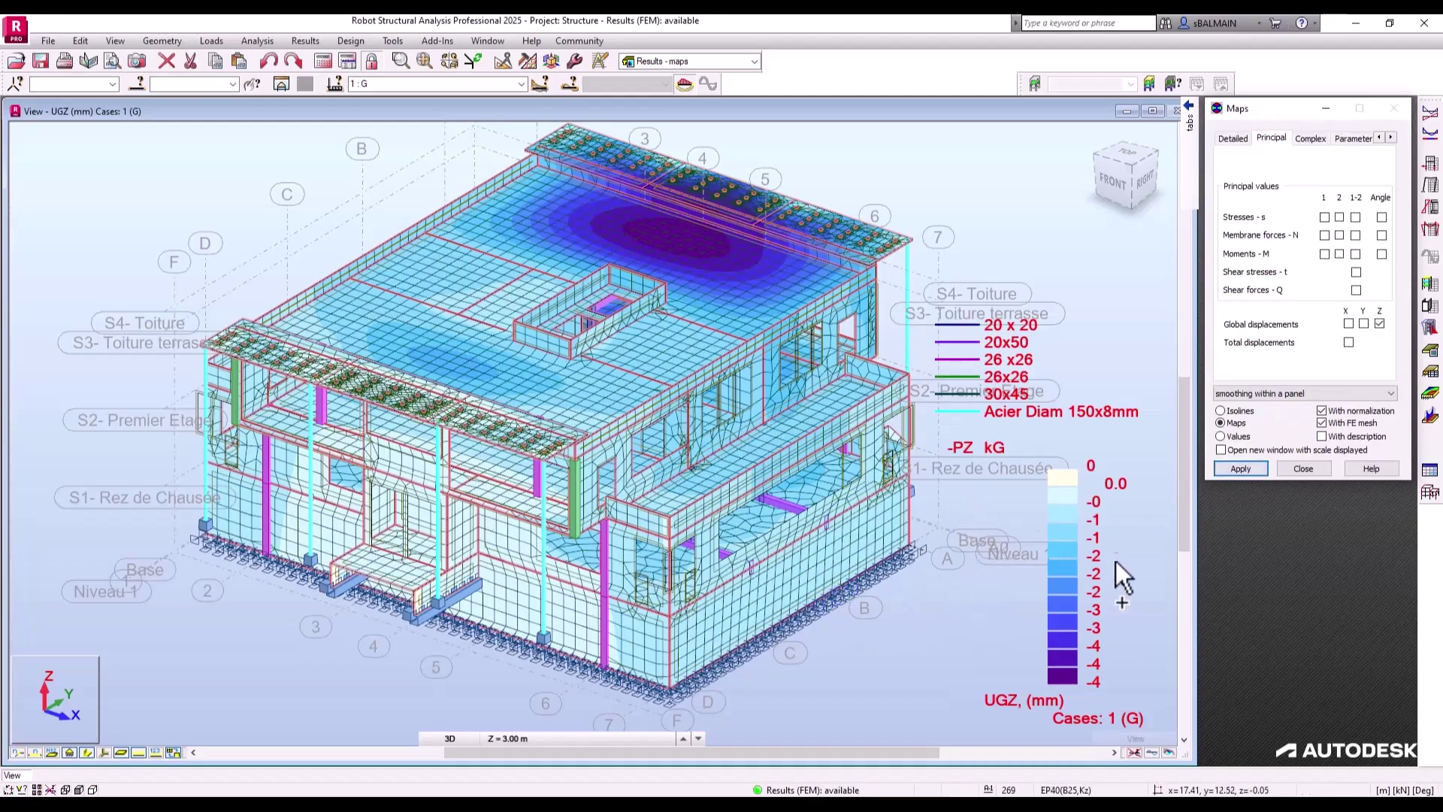
{"action": "middle_click_drag", "start_coordinate": [963, 535], "coordinate": [837, 541], "text": "shift"}
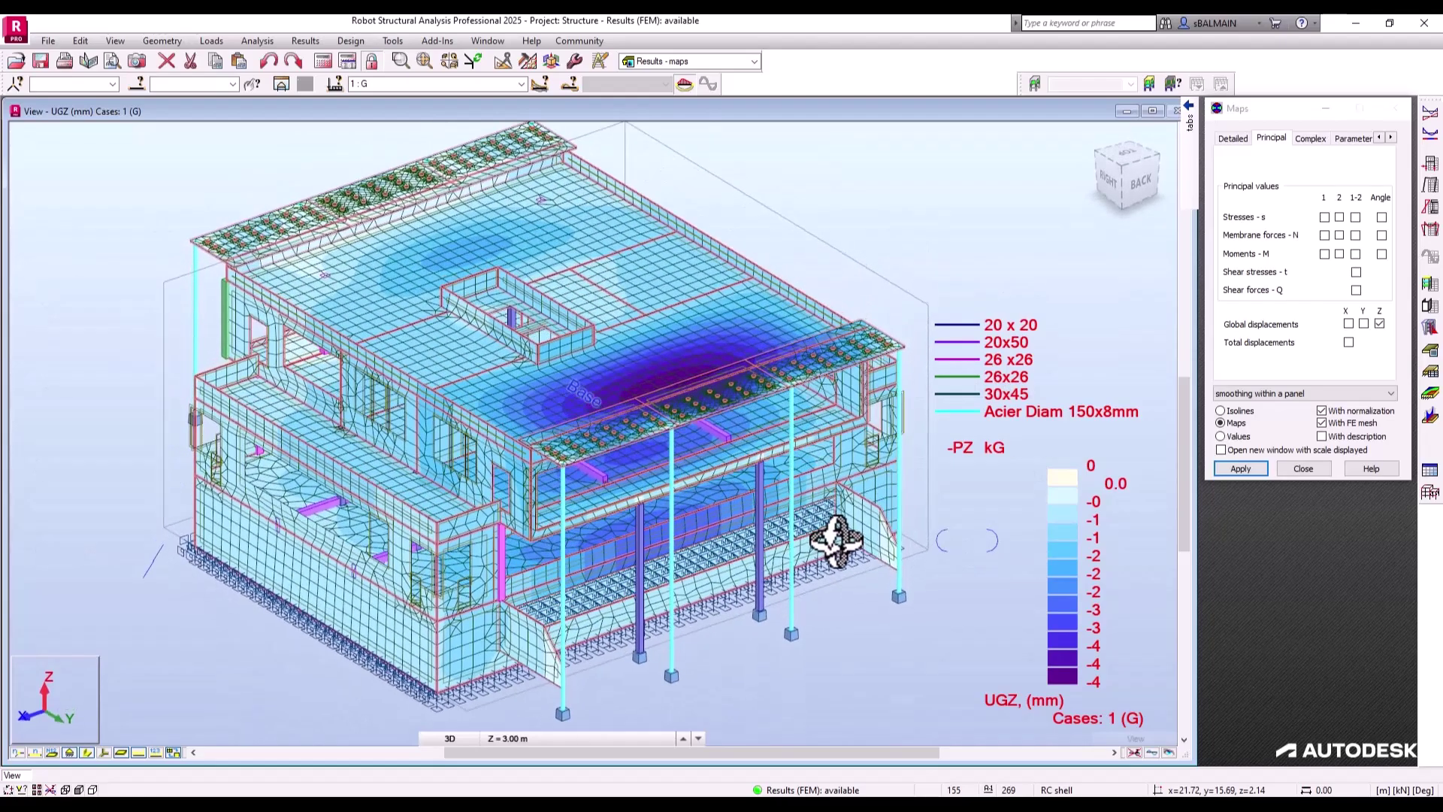
{"action": "middle_click_drag", "start_coordinate": [598, 527], "coordinate": [748, 606], "text": "shift"}
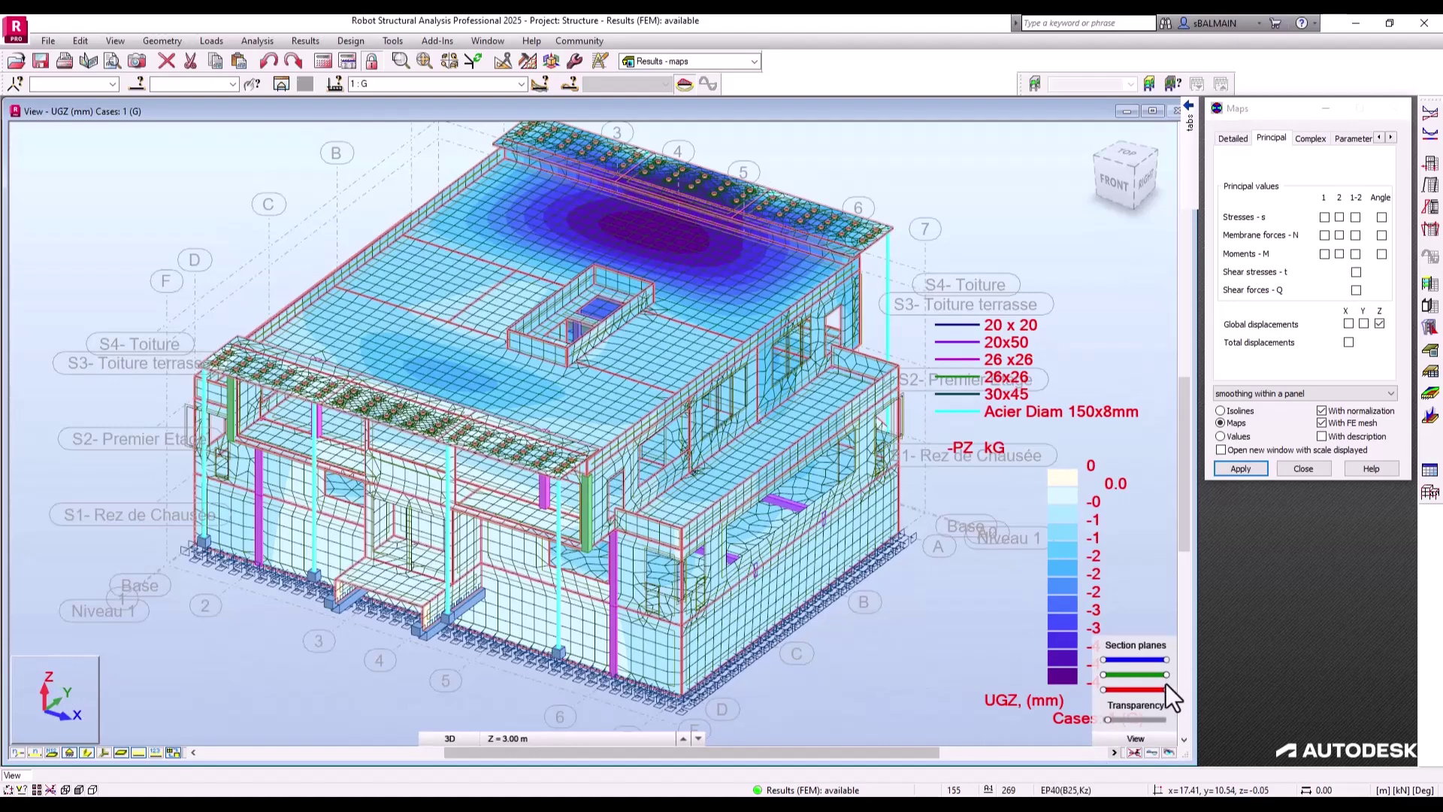
Cut the building near grid line 5 with a section plane and examine the vertical displacements of the interior floors and beams
{"action": "left_click_drag", "start_coordinate": [1165, 660], "coordinate": [1134, 661]}
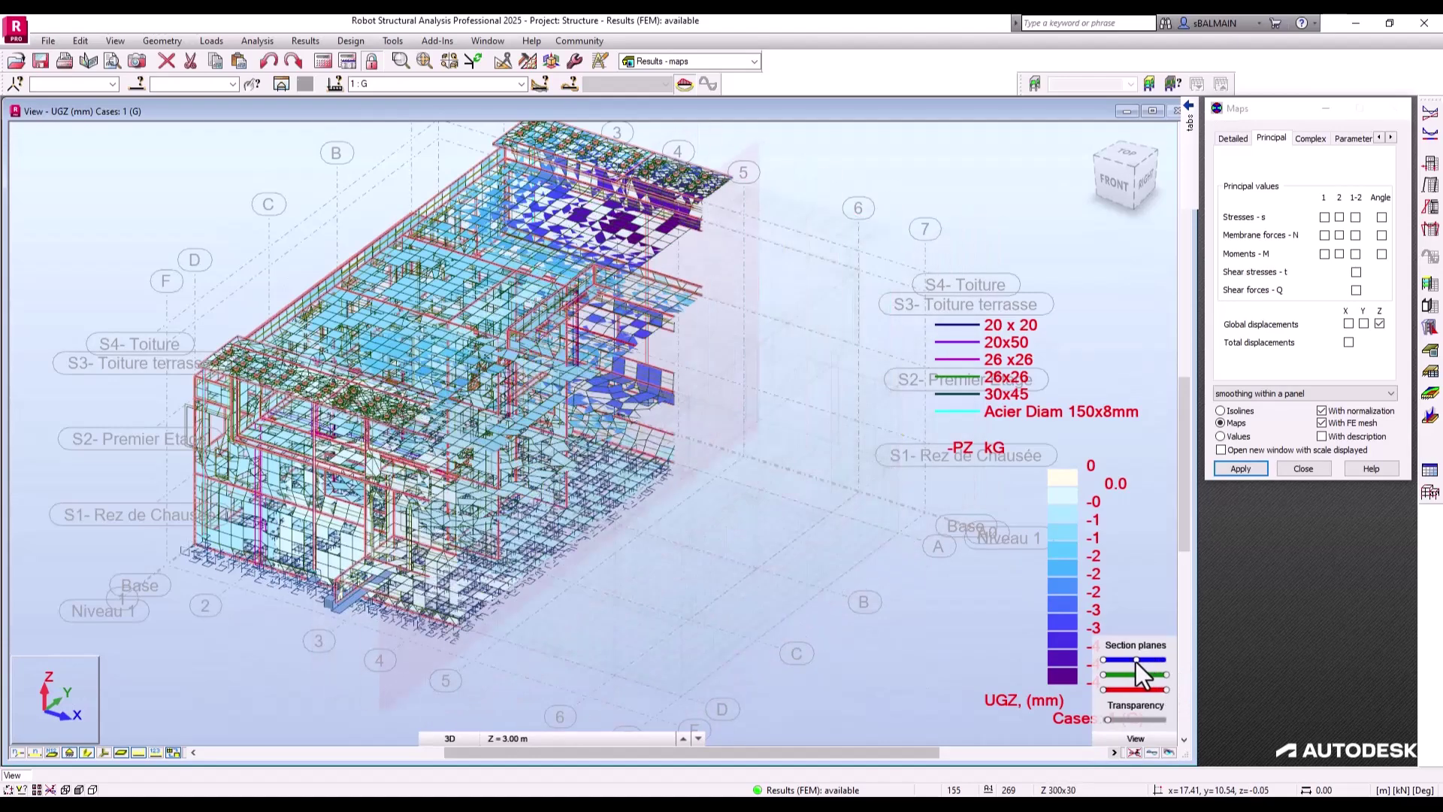
{"action": "middle_click_drag", "start_coordinate": [751, 569], "coordinate": [619, 538]}
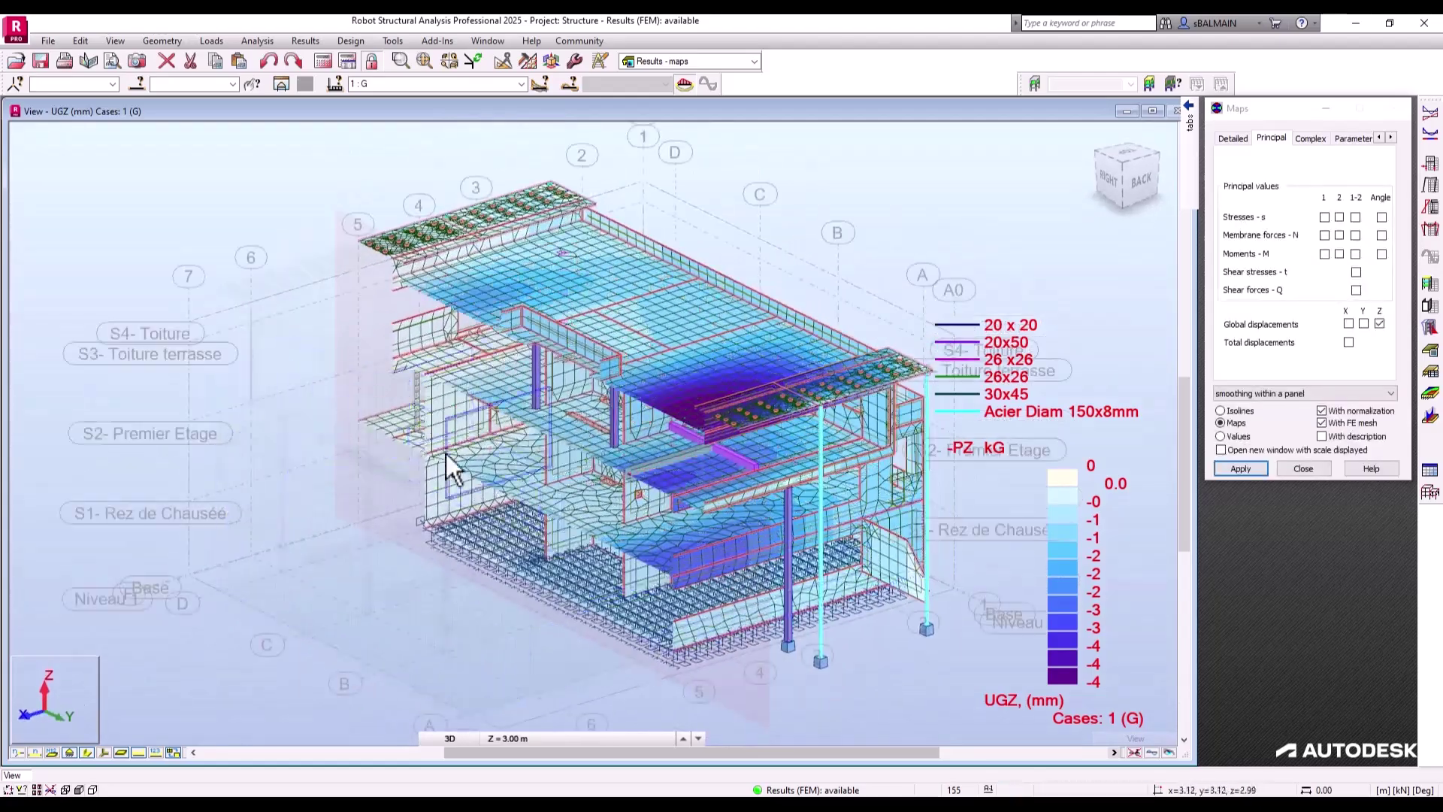
{"action": "scroll", "coordinate": [421, 440], "scroll_direction": "up", "scroll_amount": 3}
{"action": "middle_click_drag", "start_coordinate": [956, 575], "coordinate": [968, 479]}
{"action": "middle_click_drag", "start_coordinate": [1073, 283], "coordinate": [927, 556]}
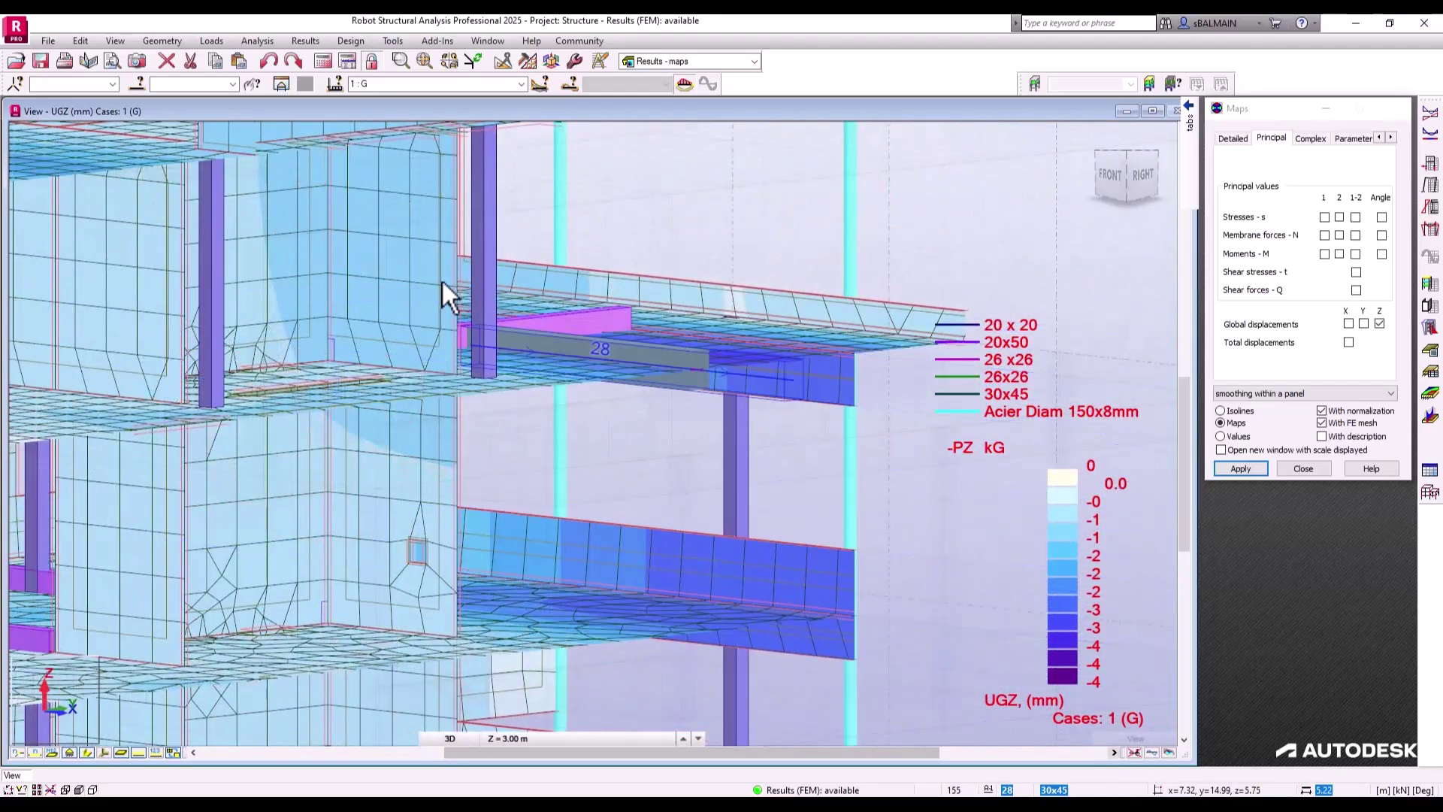